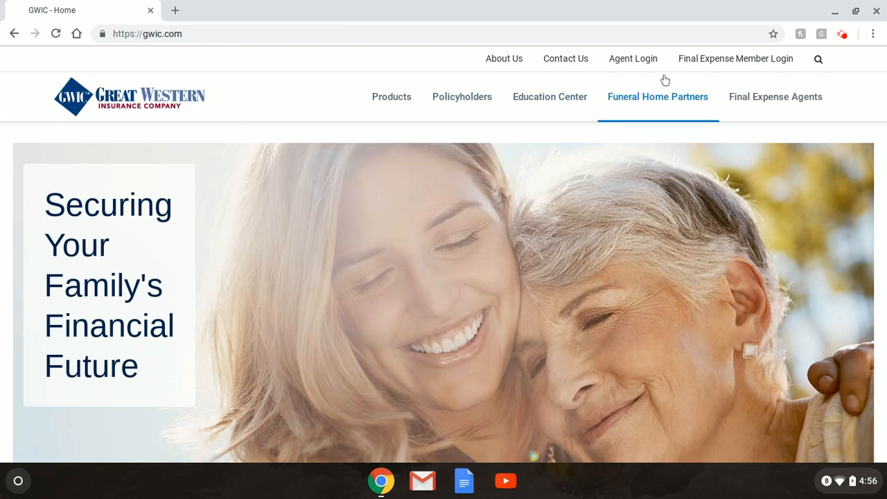
Sign in to the GWIC agent portal with the agent's user name and password.
click(646, 66)
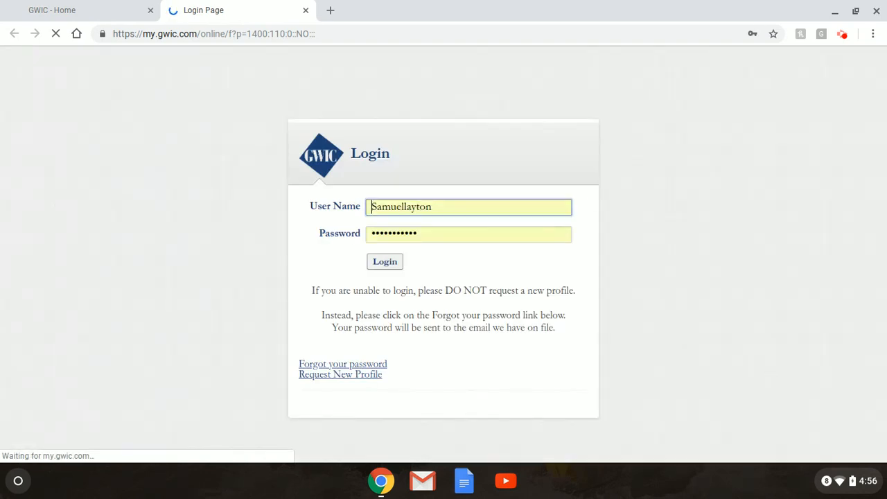
double_click(479, 206)
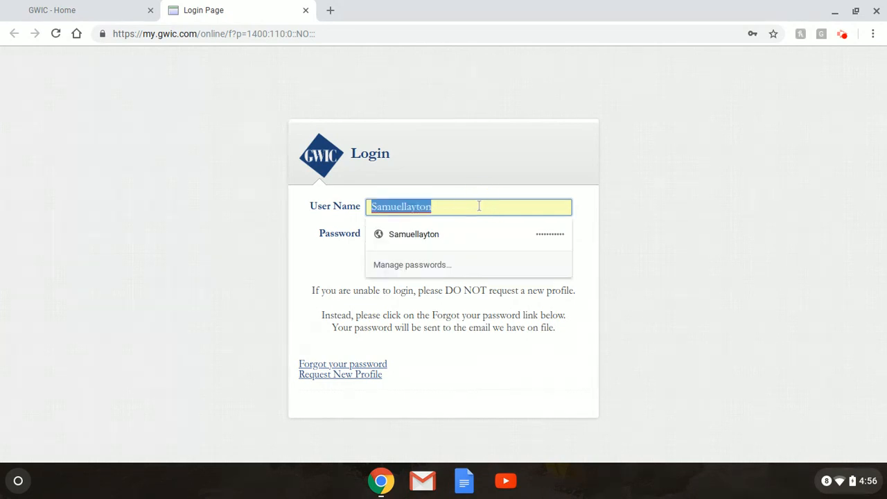
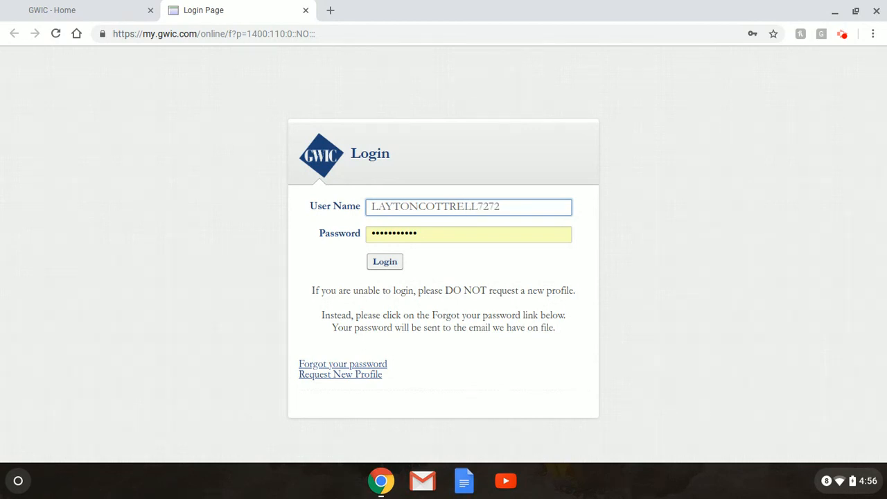
key(Tab)
text(********)
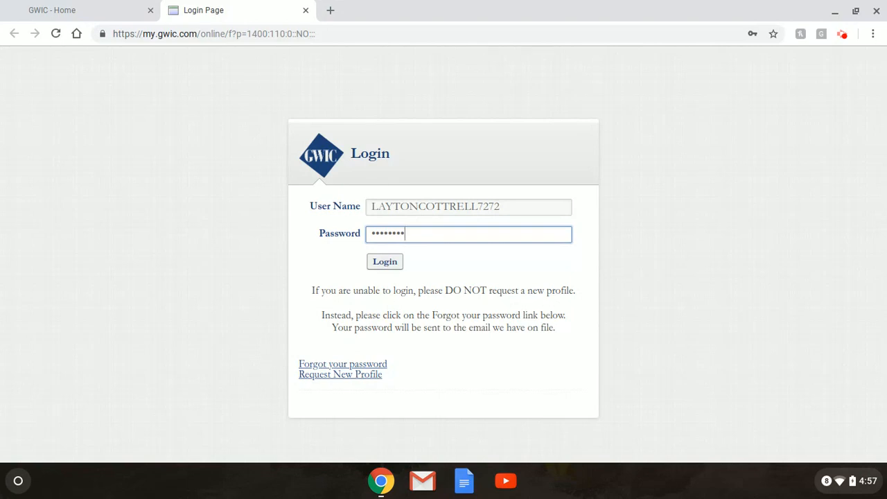
key(Return)
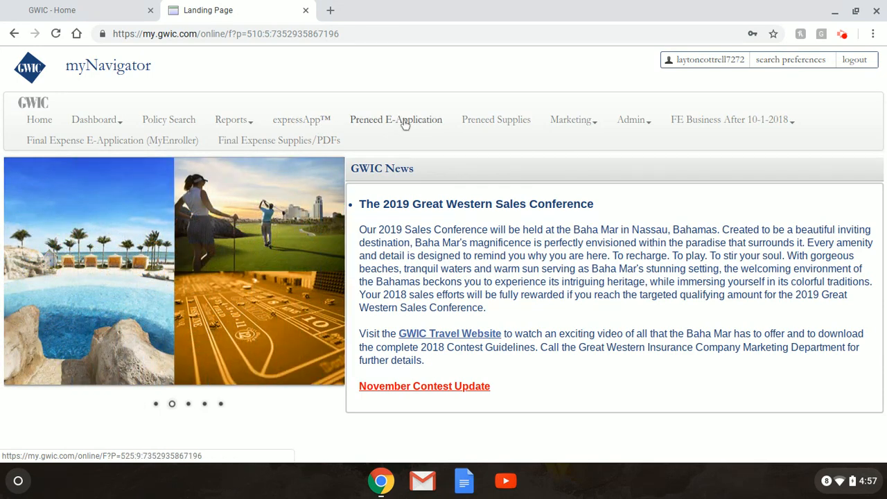
Start a Preneed E-Application for funeral home Lindquist Mortuary with dash number 60 SAM SPECIAL.
click(405, 123)
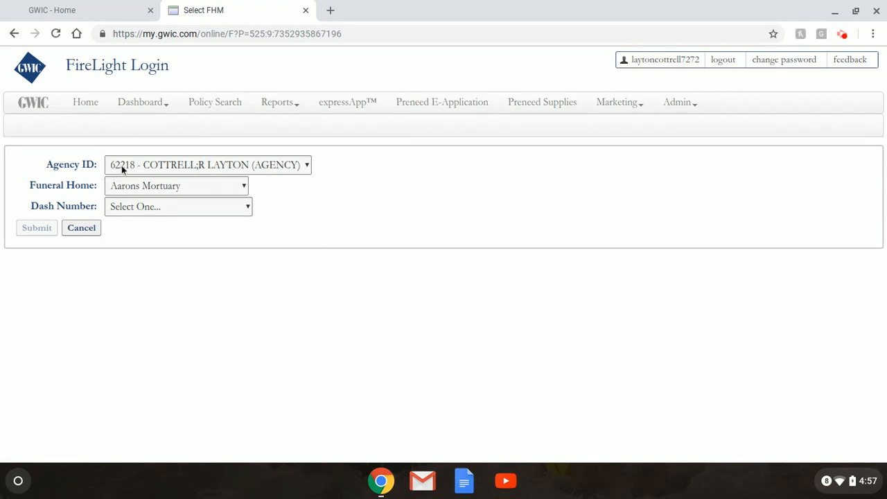
click(240, 187)
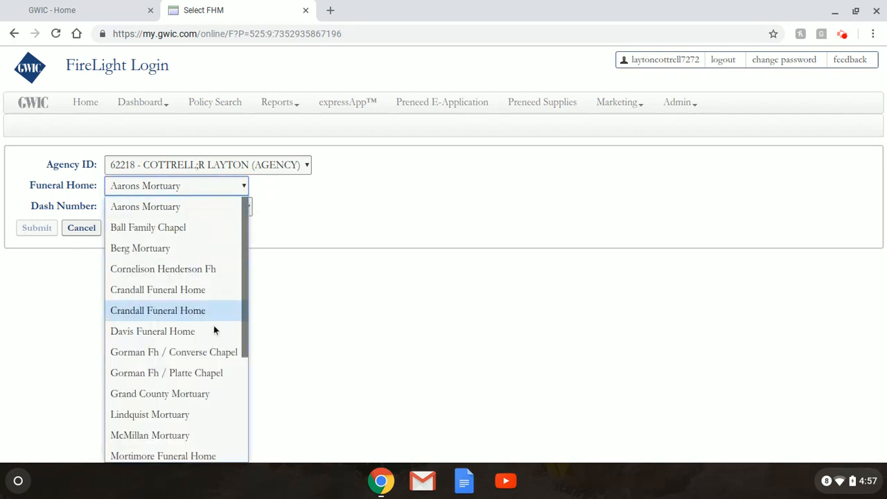
click(180, 415)
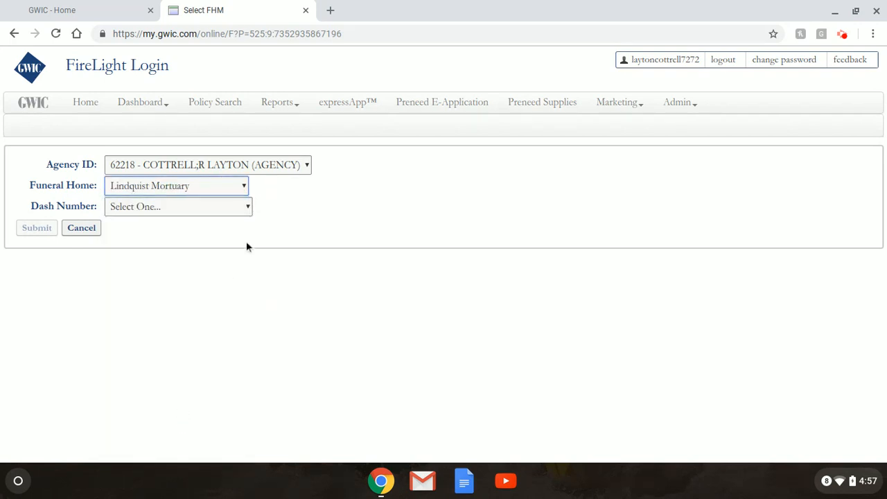
click(246, 206)
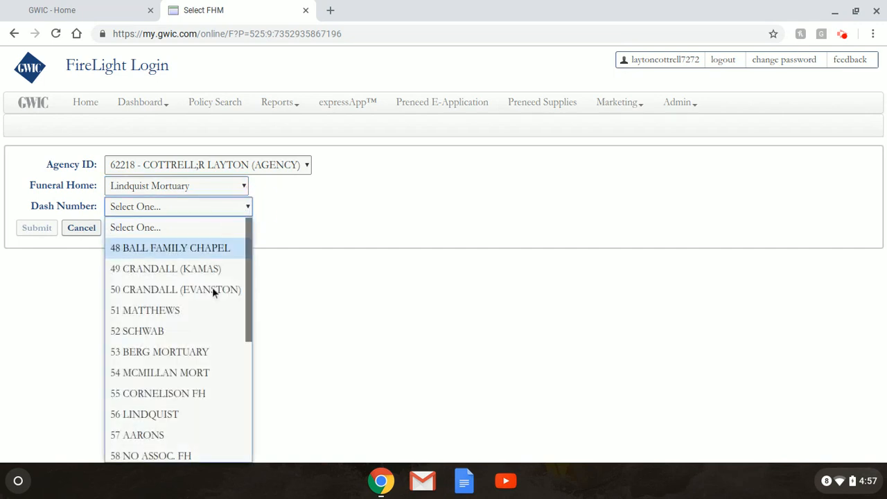
scroll(211, 294, down, 2)
scroll(211, 300, down, 1)
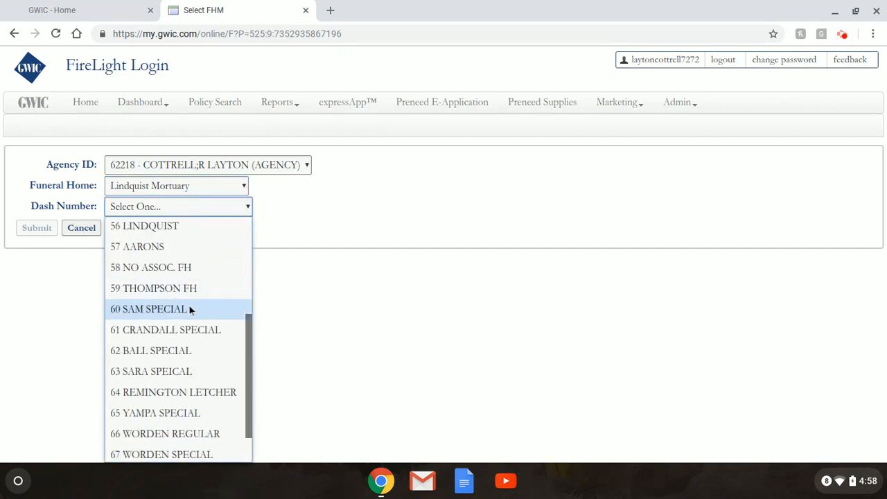
click(188, 307)
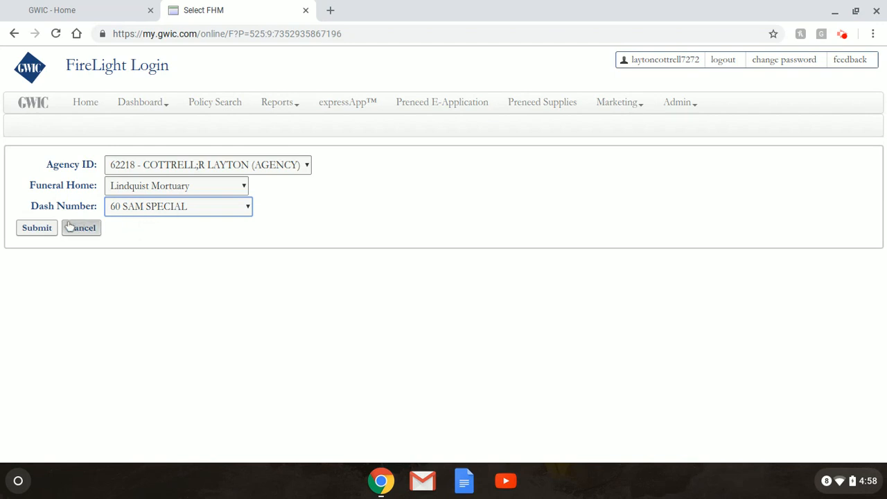
click(38, 228)
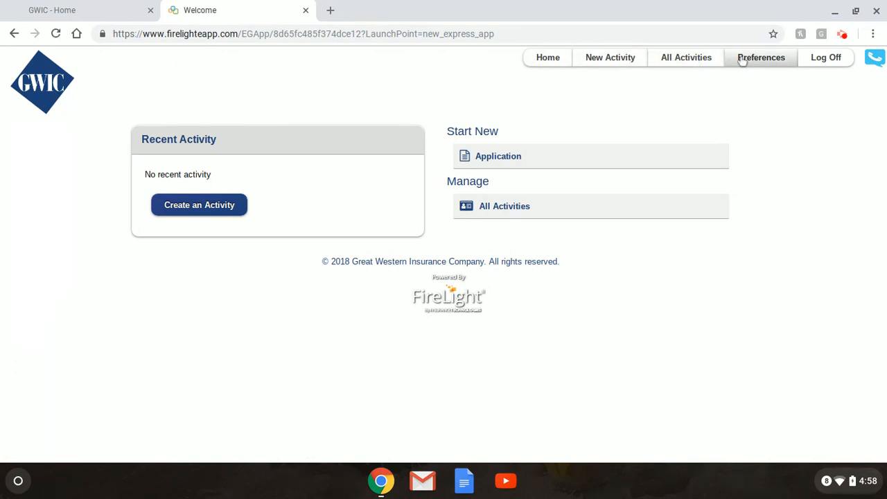
click(614, 66)
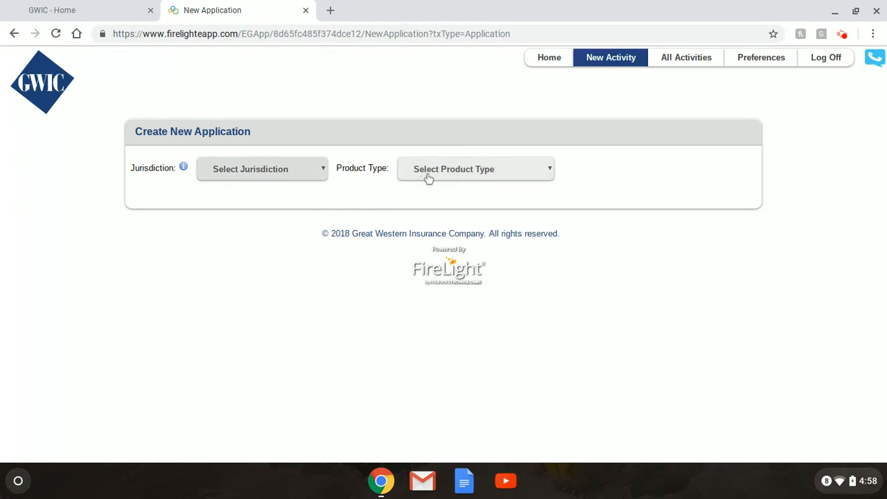
click(15, 35)
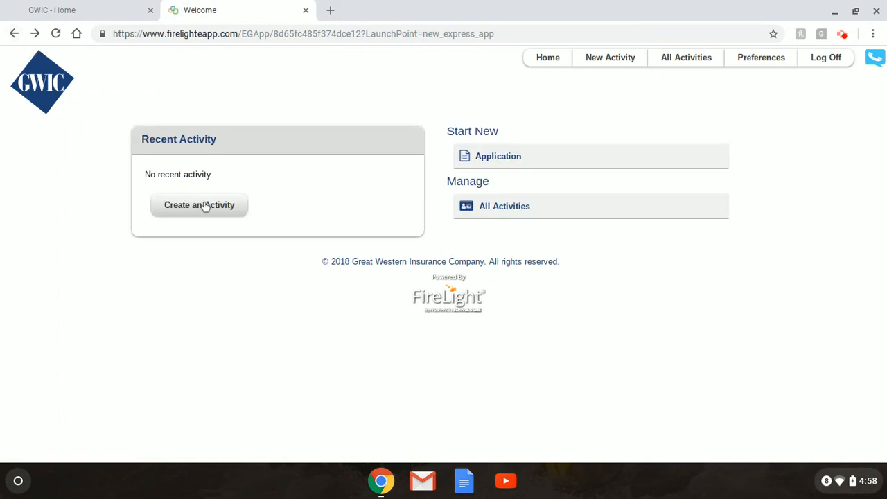
click(683, 66)
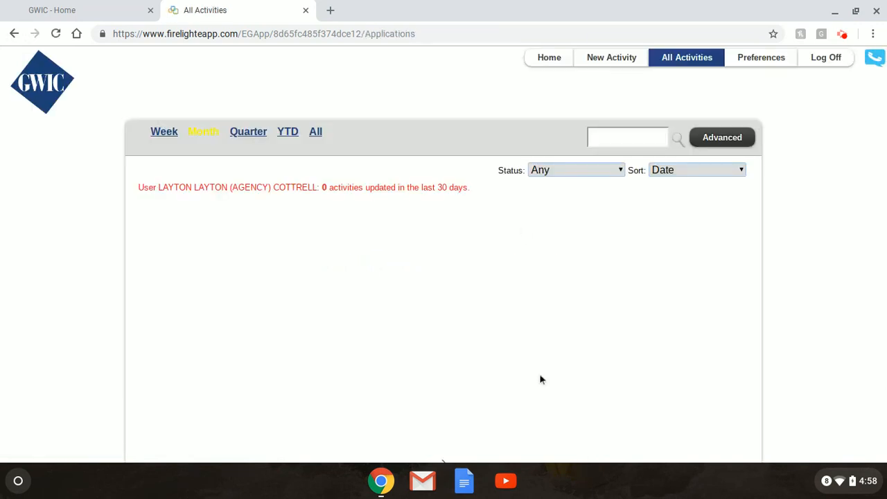
click(620, 170)
click(499, 246)
click(15, 34)
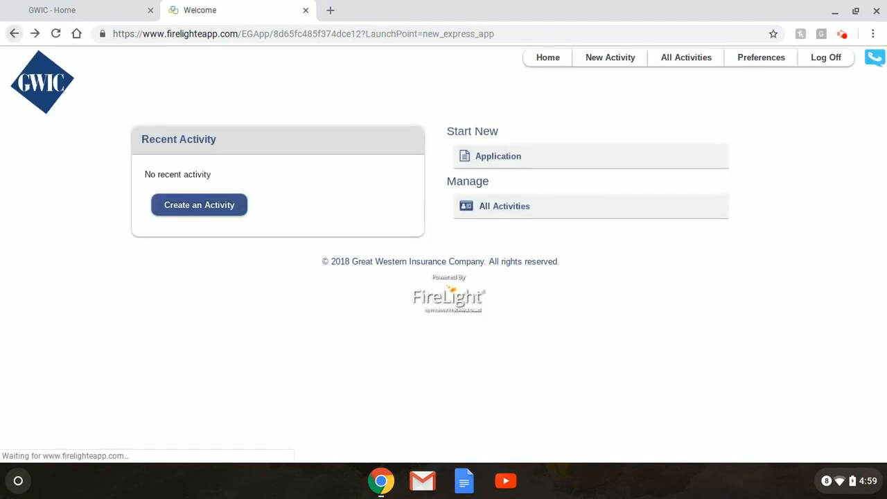
click(755, 62)
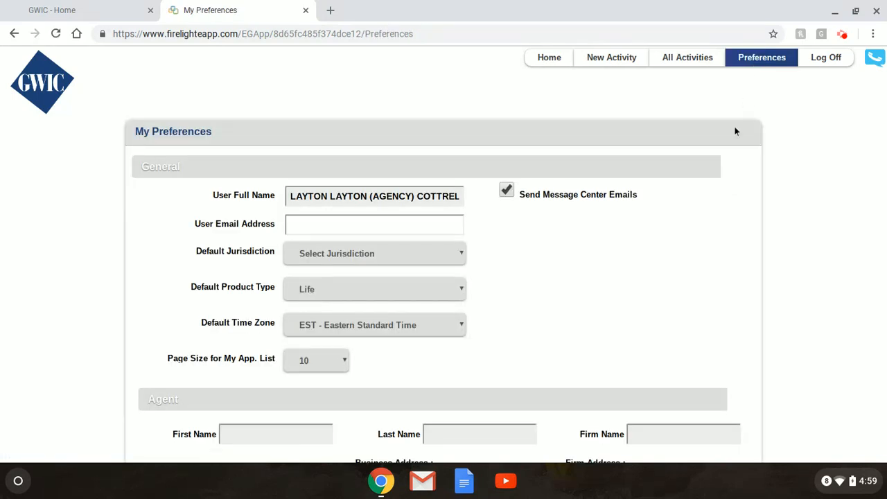
scroll(630, 208, down, 2)
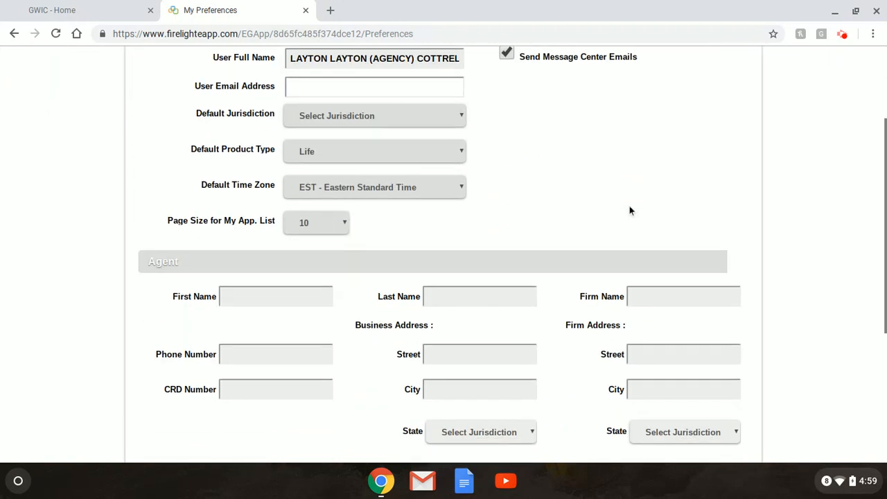
scroll(630, 210, down, 3)
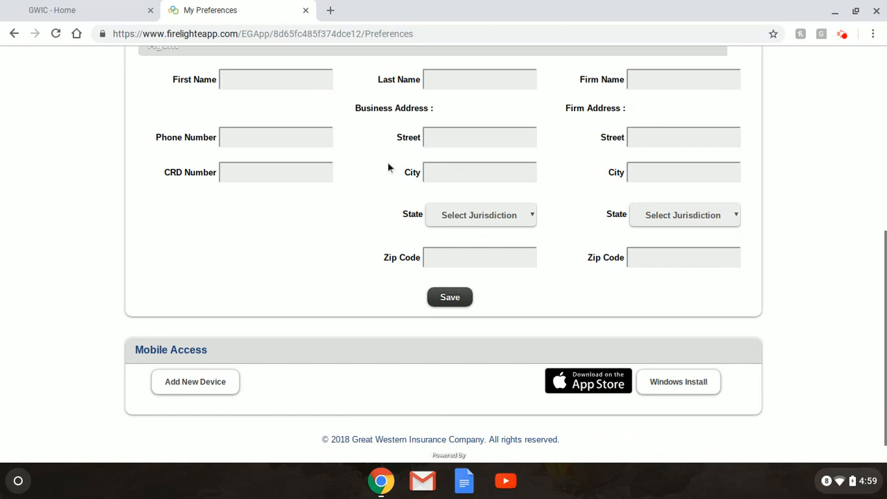
scroll(378, 216, down, 1)
scroll(378, 217, up, 2)
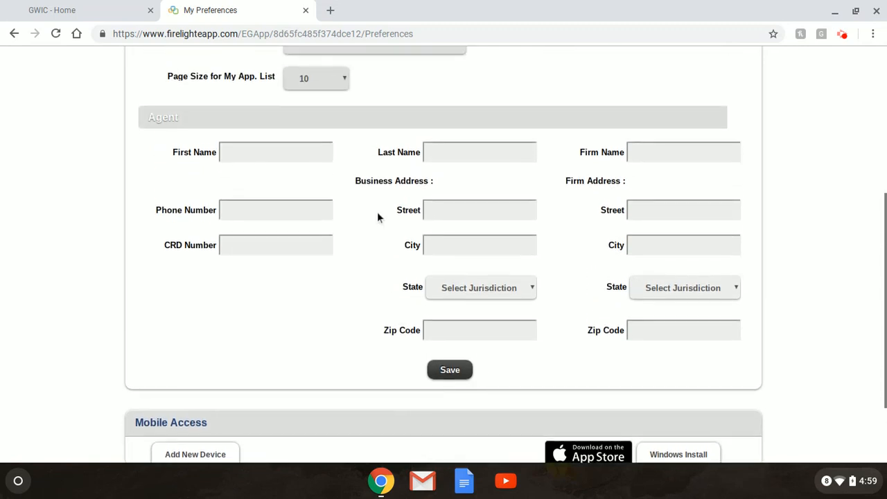
scroll(485, 239, up, 4)
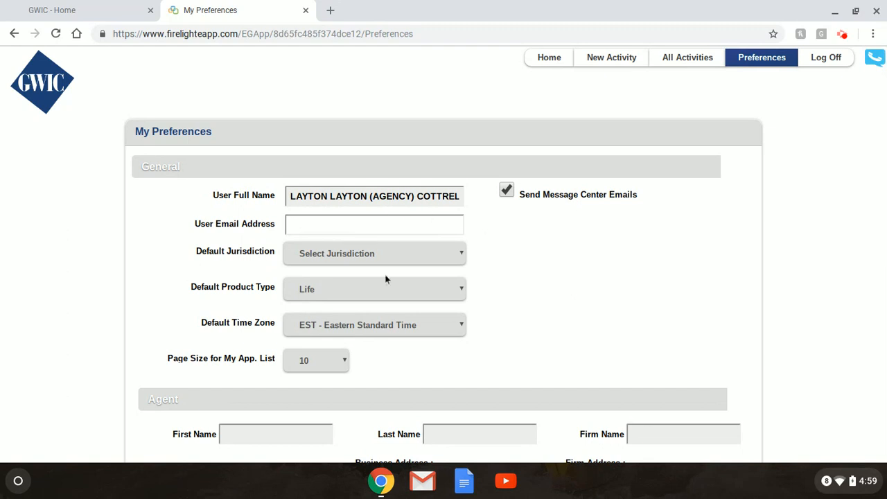
click(561, 64)
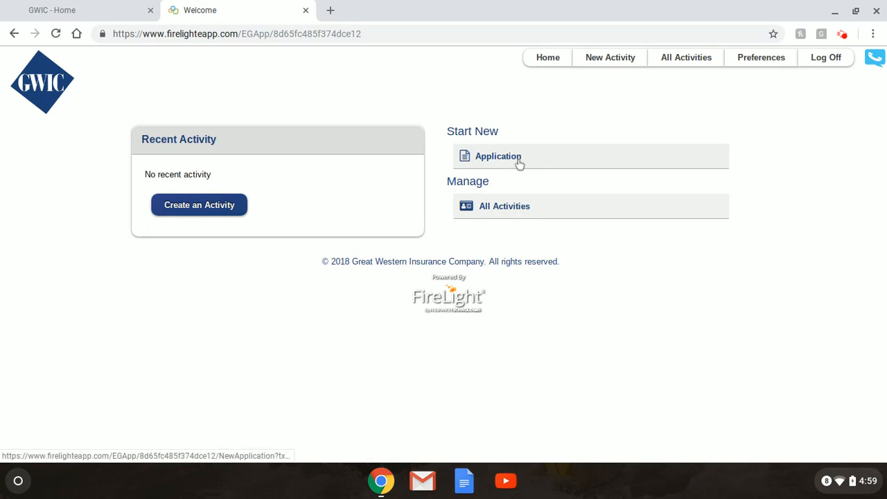
Start a new application with jurisdiction Utah, product type Life, and the PreNeed Insurance product.
click(519, 163)
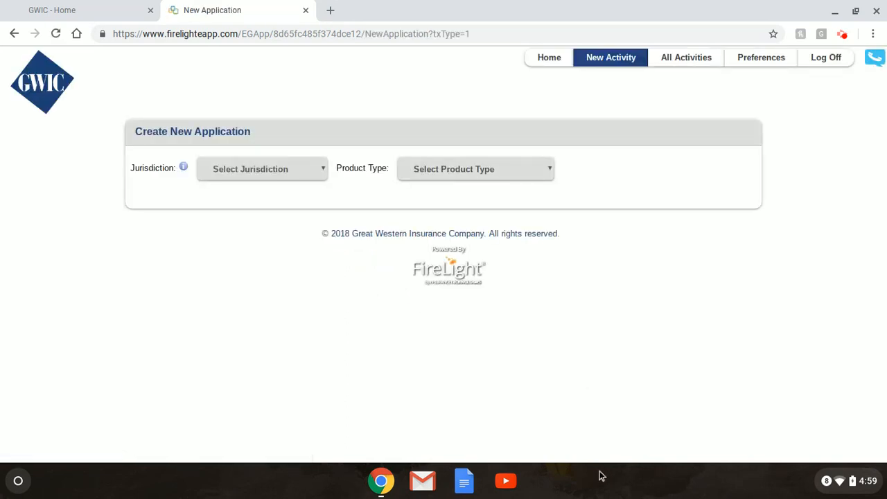
click(309, 169)
click(270, 319)
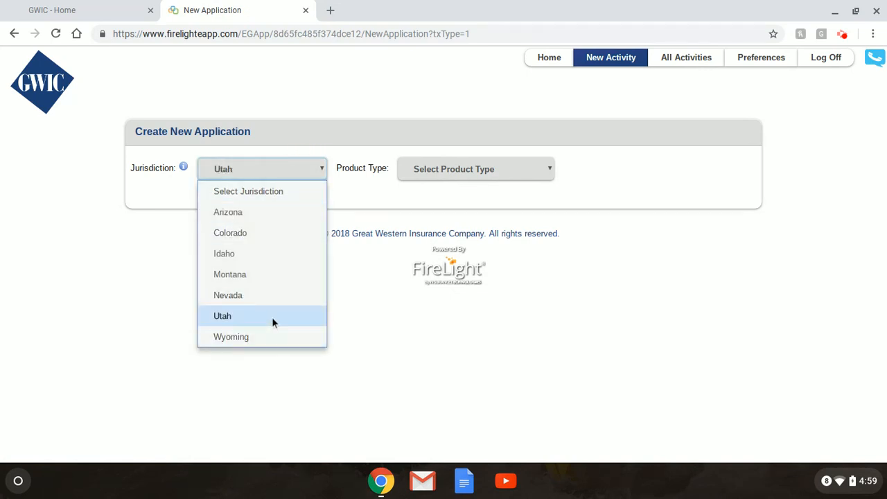
click(522, 173)
click(485, 214)
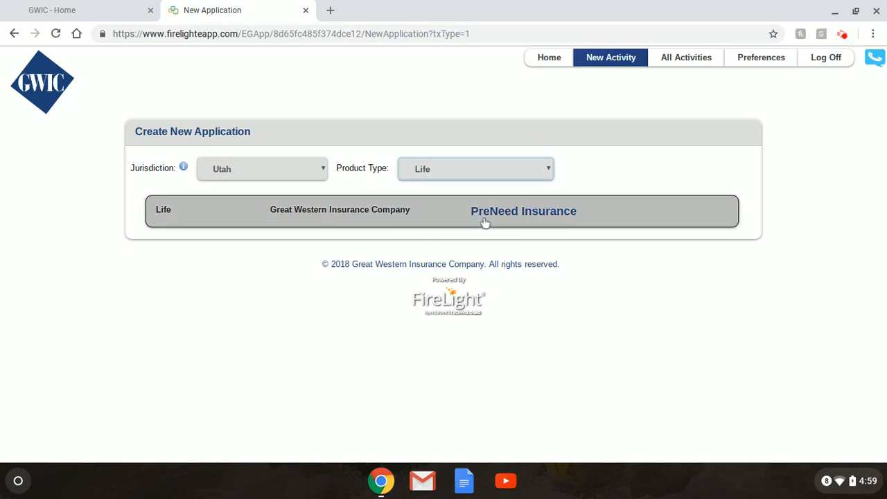
click(506, 217)
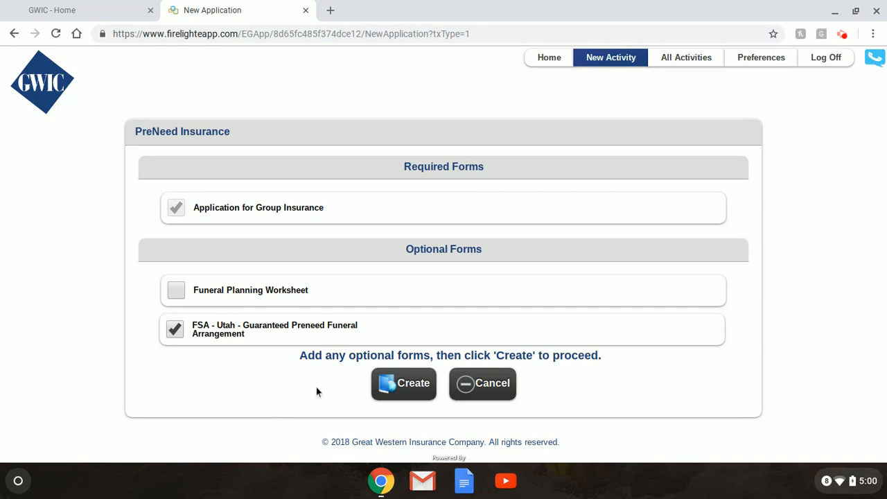
Create the application with the selected forms, naming it with the insured client's full name.
click(407, 395)
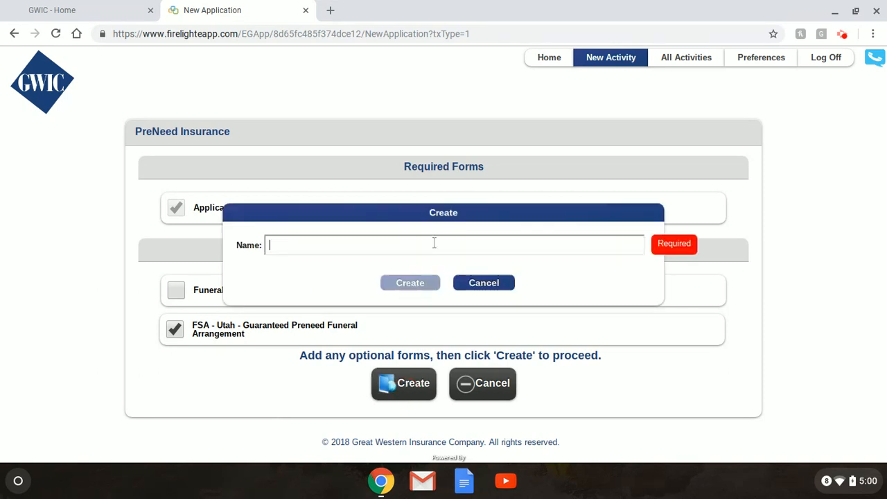
click(434, 242)
text(John)
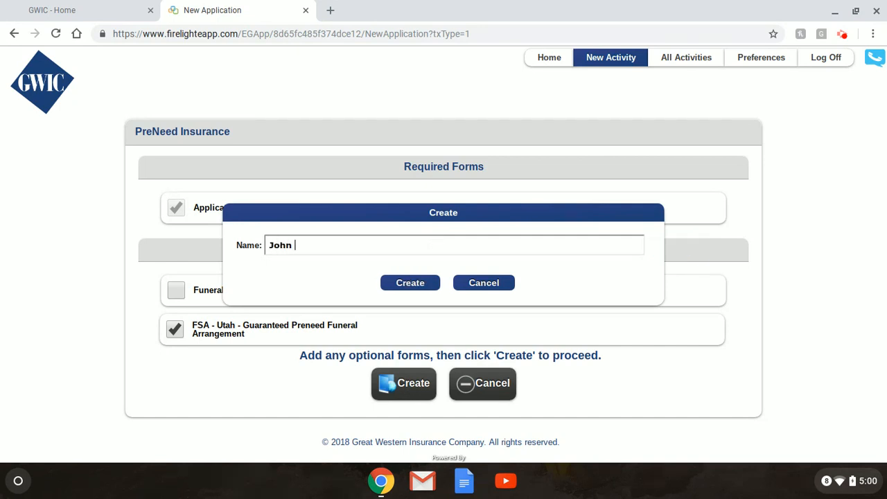
text( Doe)
key(Return)
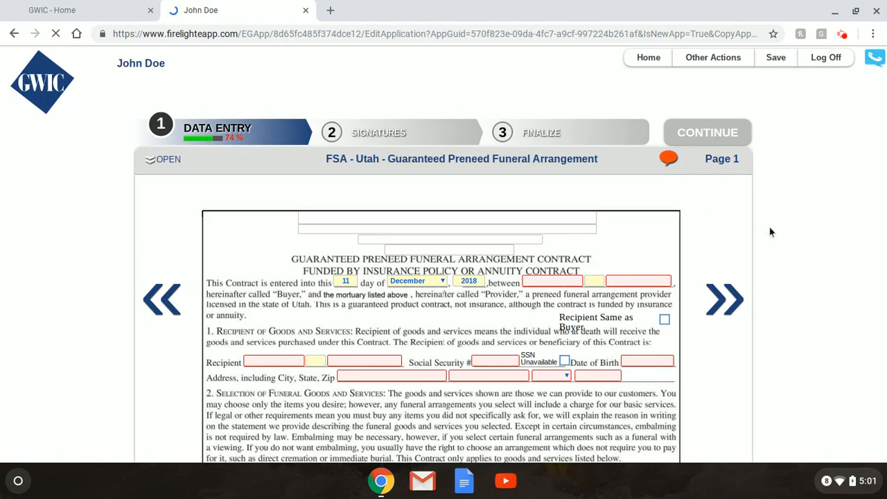
Enter the buyer's first and last name on the contract.
scroll(775, 230, down, 2)
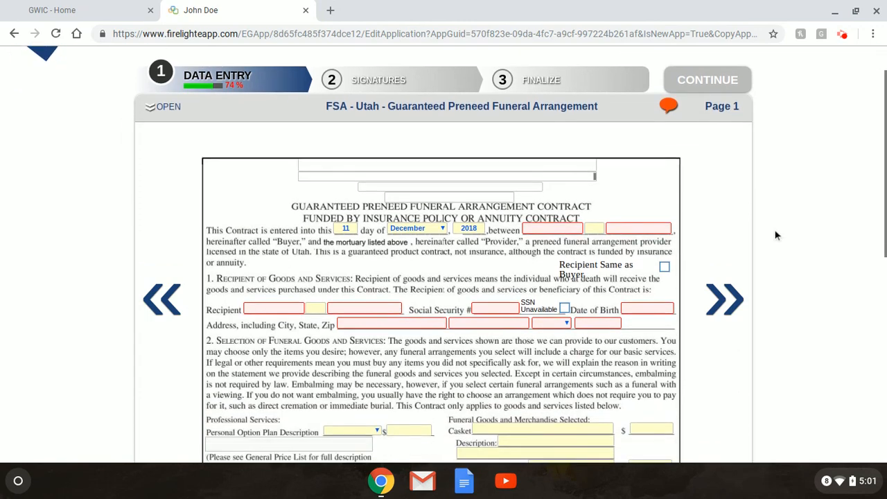
scroll(774, 230, down, 3)
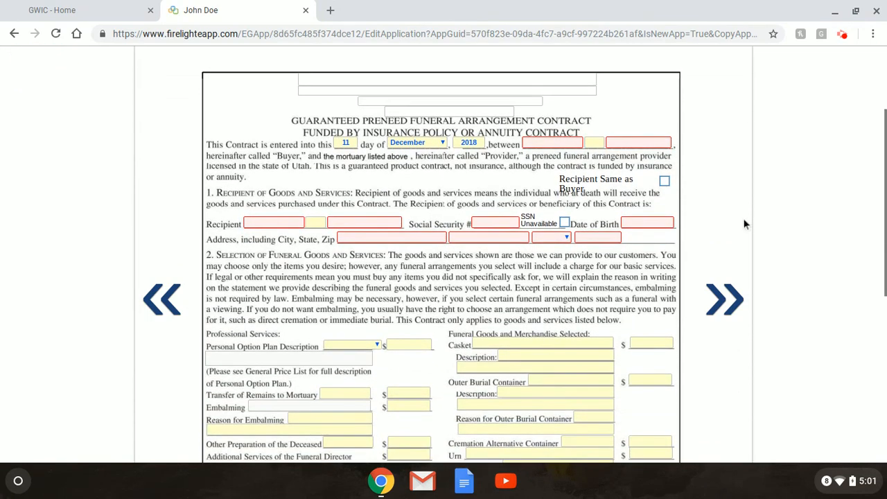
scroll(745, 224, down, 3)
scroll(744, 224, down, 3)
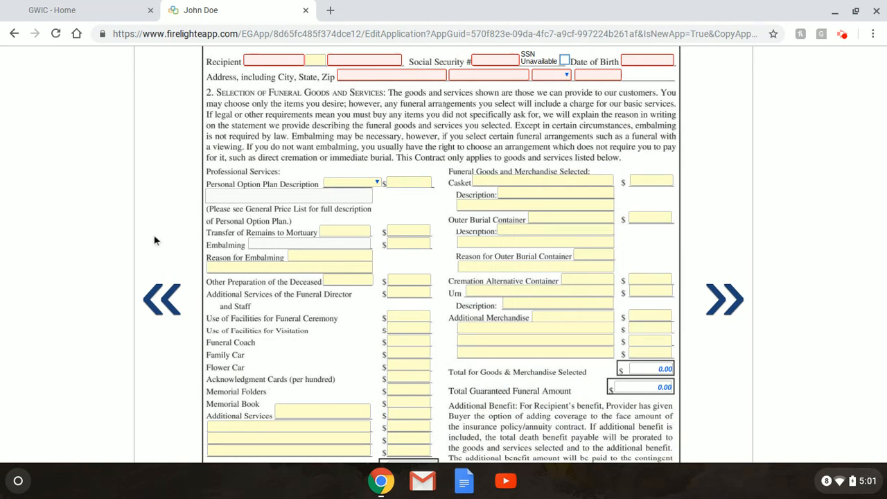
scroll(444, 254, down, 5)
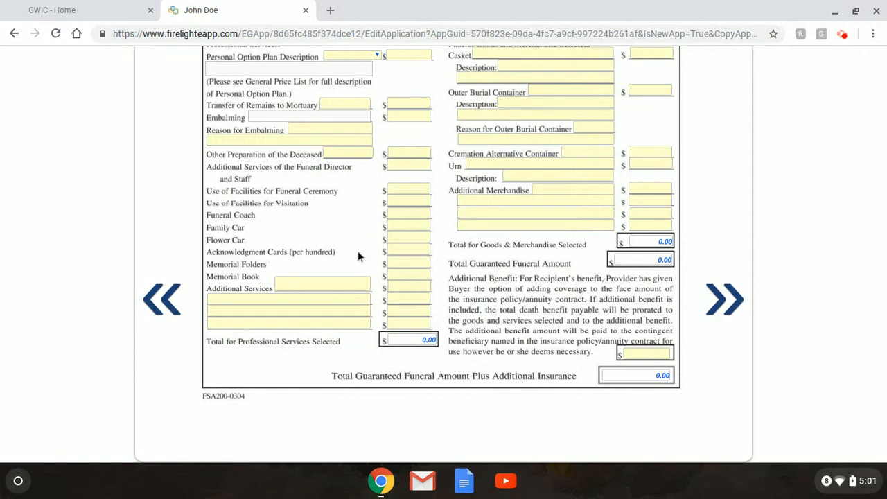
scroll(358, 251, up, 2)
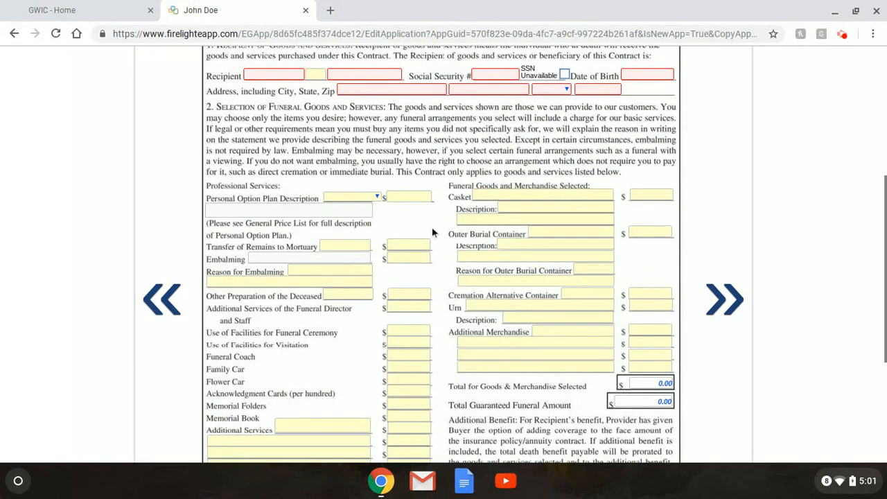
scroll(432, 226, up, 1)
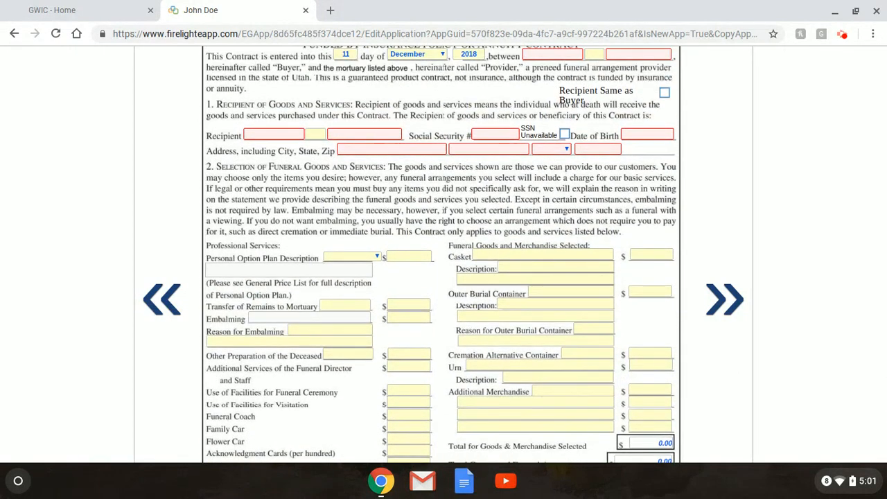
scroll(443, 253, up, 1)
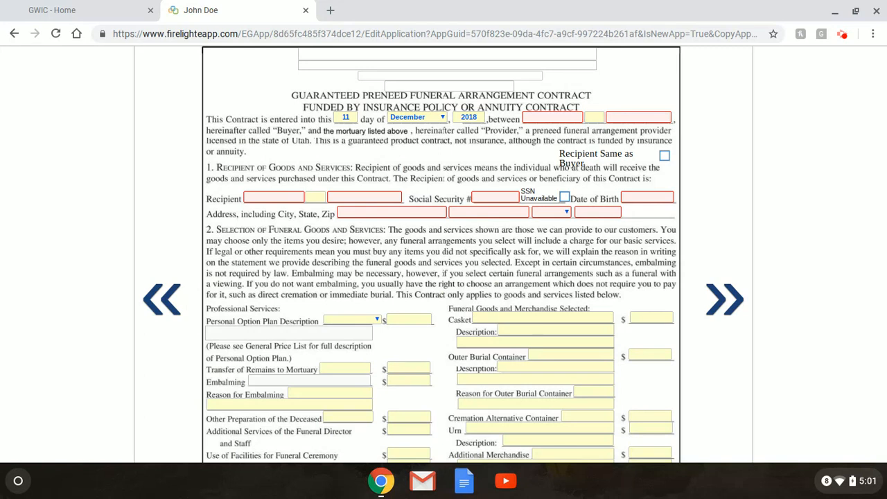
scroll(492, 270, up, 1)
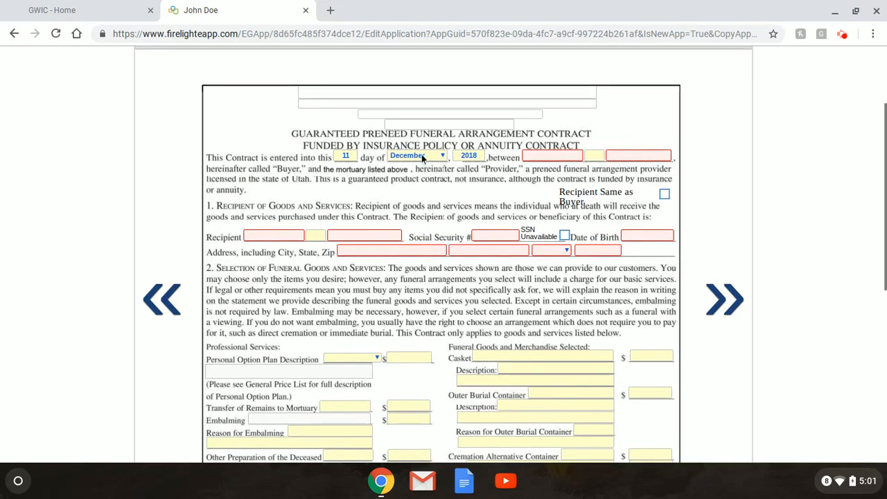
click(546, 156)
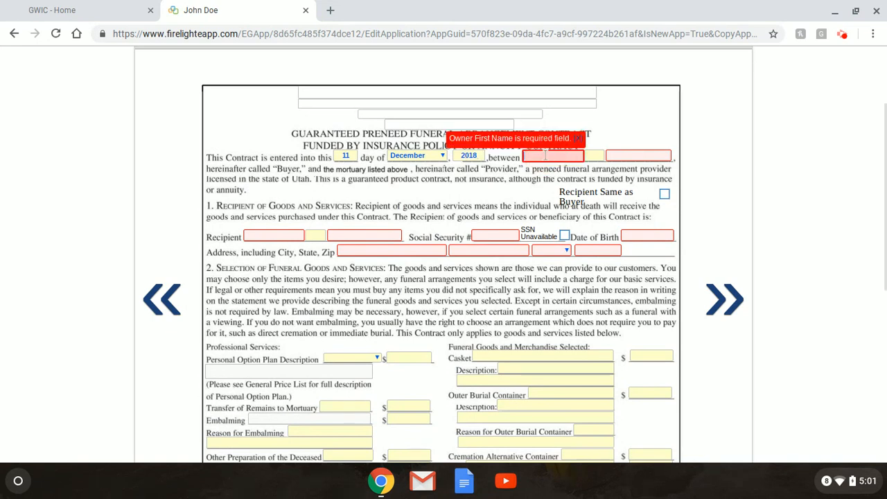
text(John)
key(Tab)
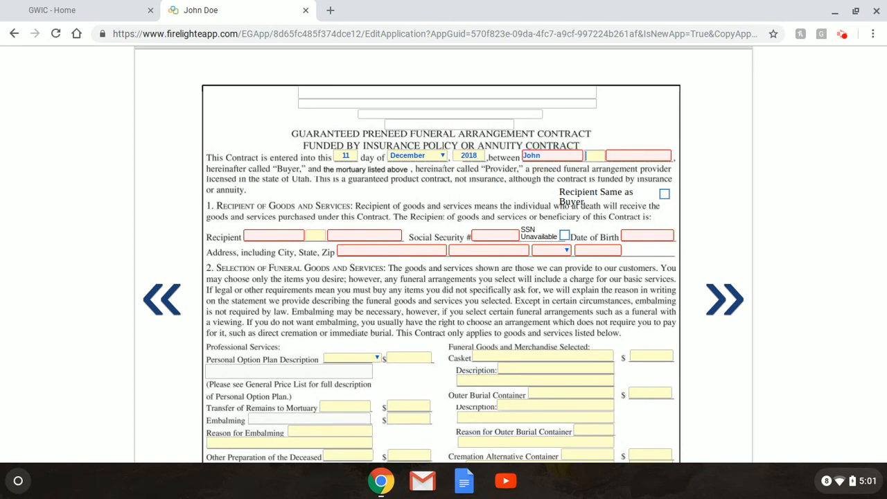
key(Tab)
text(Doe)
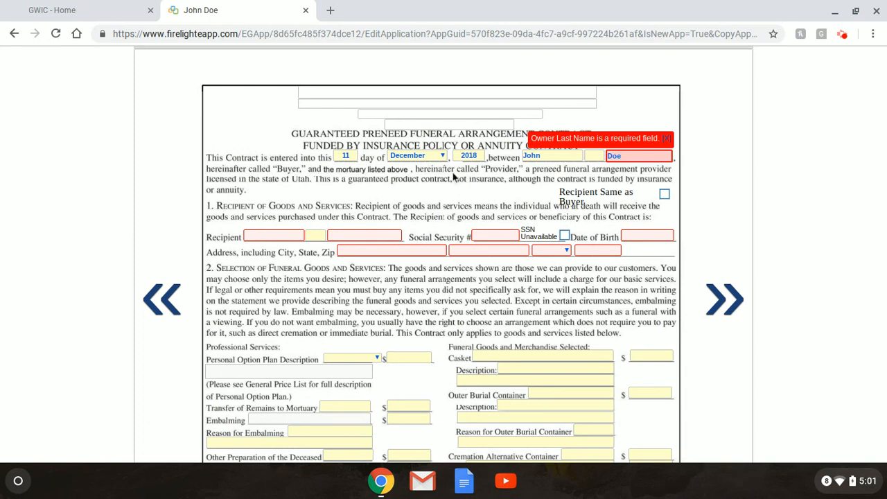
Enter the recipient's name, Social Security number and date of birth.
click(277, 233)
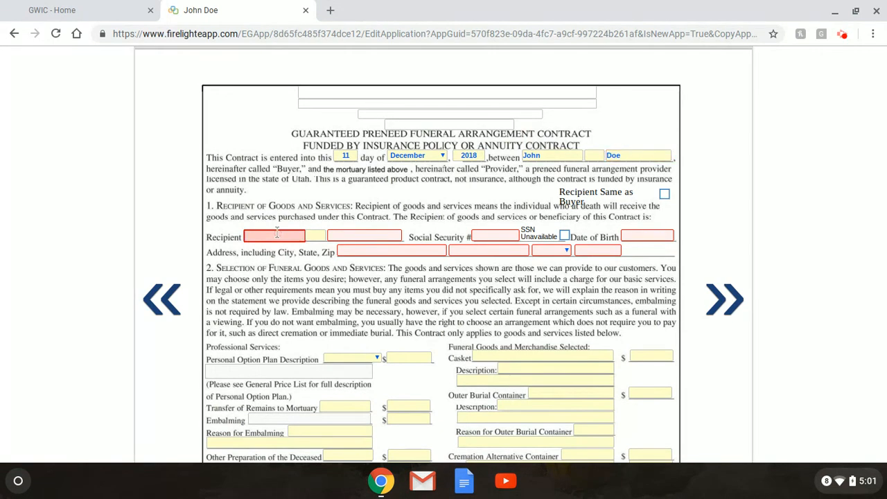
text(John)
key(Tab)
key(Tab)
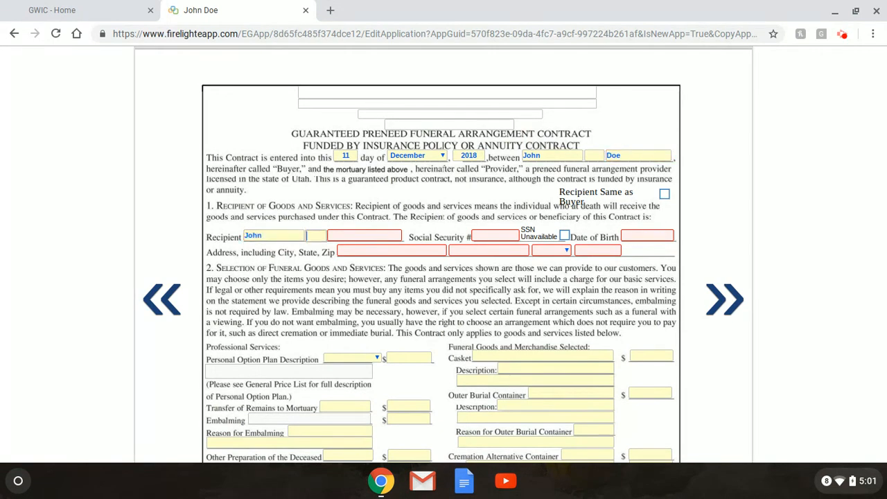
text(Doe)
key(Tab)
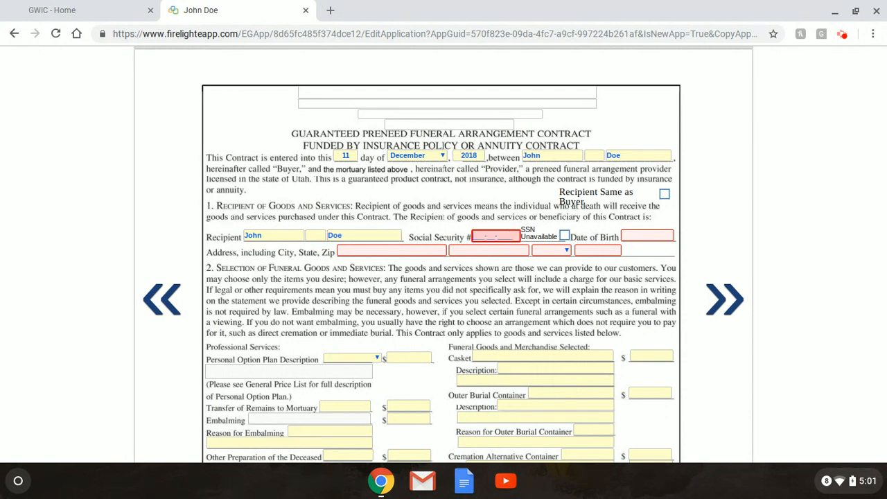
click(662, 236)
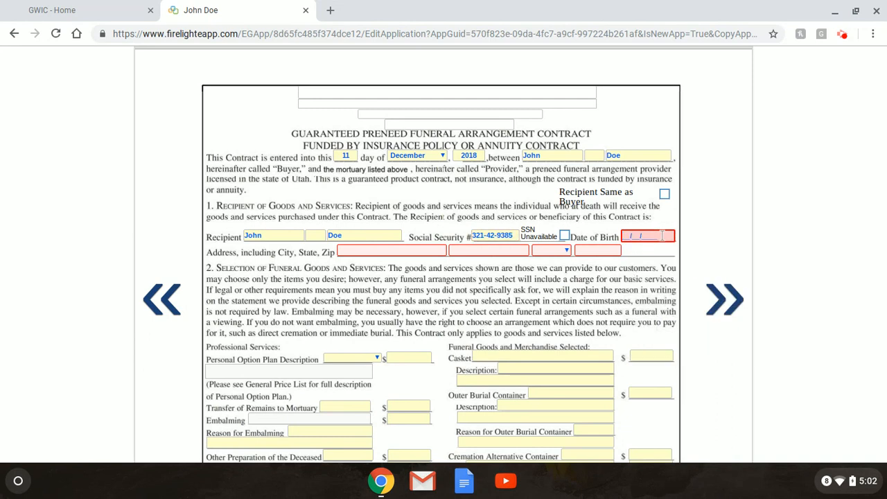
text(12/16/1967)
Fill in the recipient's street address, city, state and zip code.
click(433, 252)
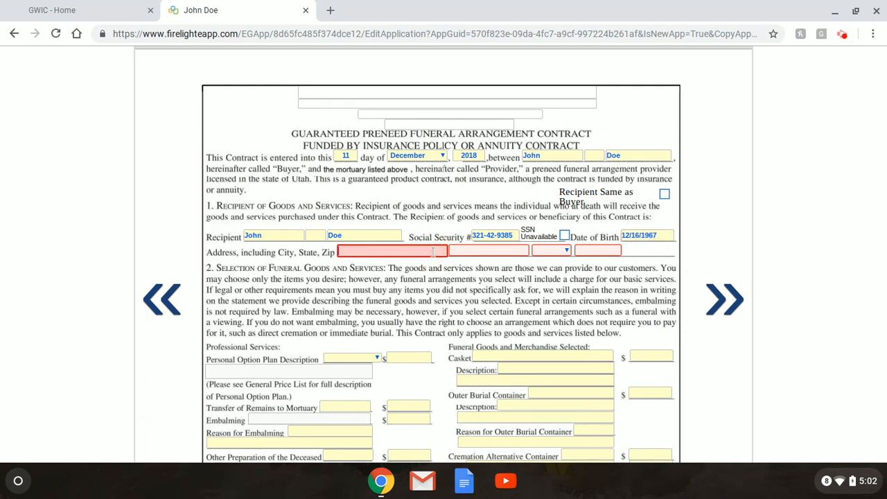
key(Tab)
text(Layton)
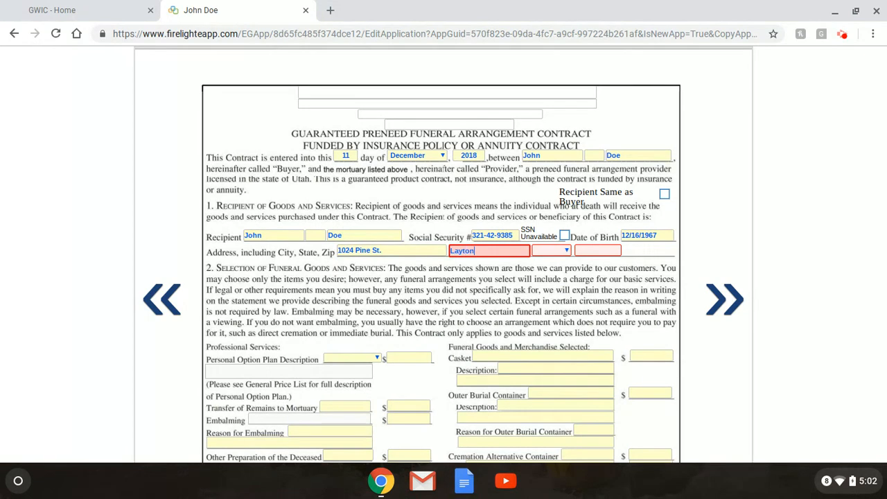
key(Tab)
text(ut)
key(Tab)
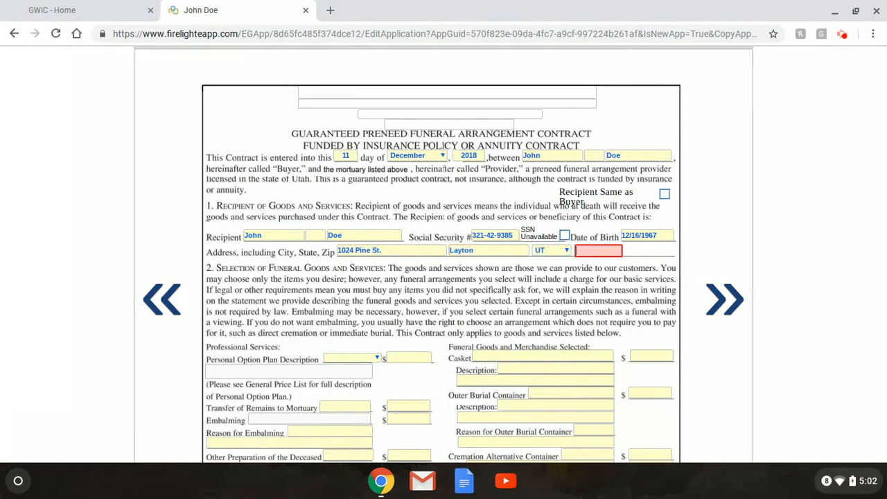
text(84040)
click(361, 323)
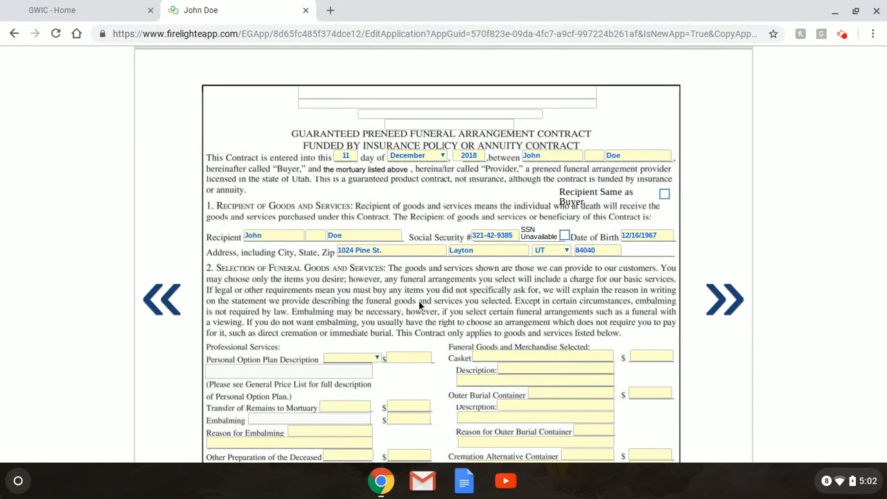
Select the Traditional Burial Package plan and enter a 4,340.00 package amount.
scroll(419, 305, down, 3)
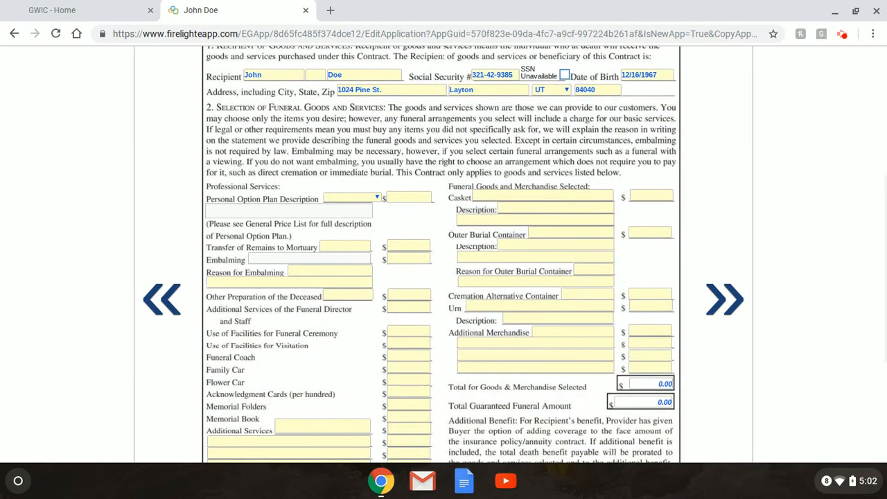
scroll(419, 305, down, 1)
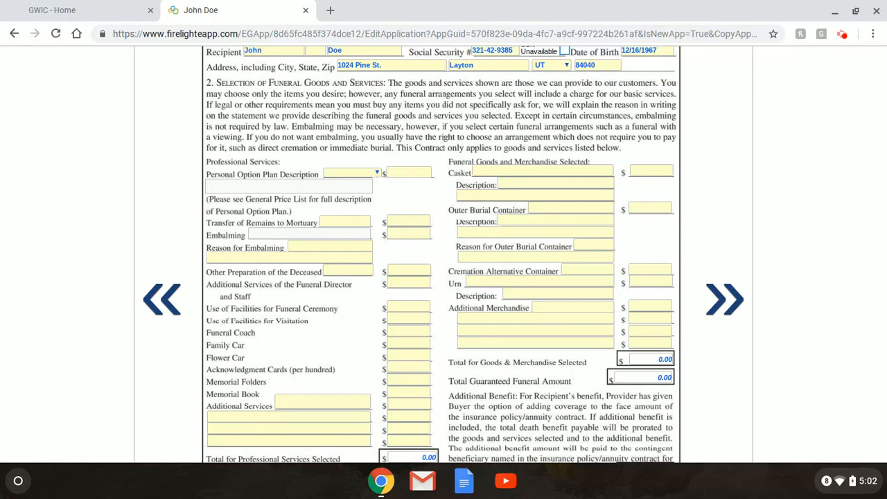
click(376, 173)
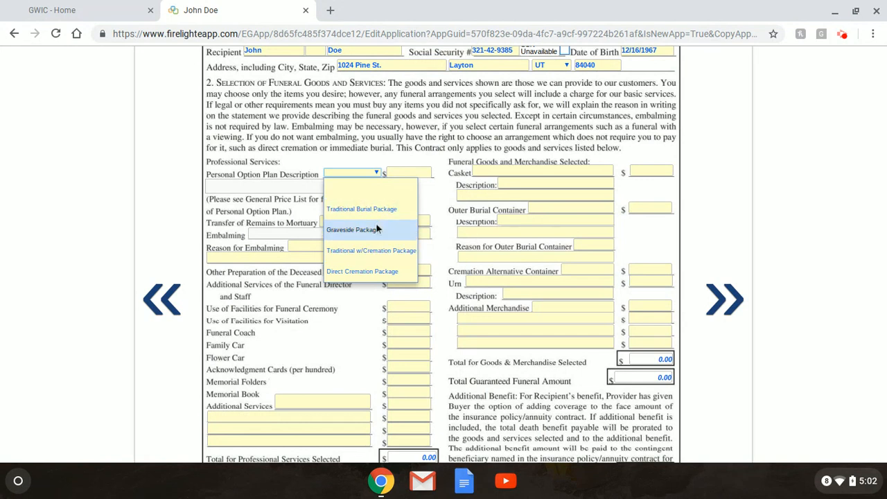
click(316, 189)
click(418, 173)
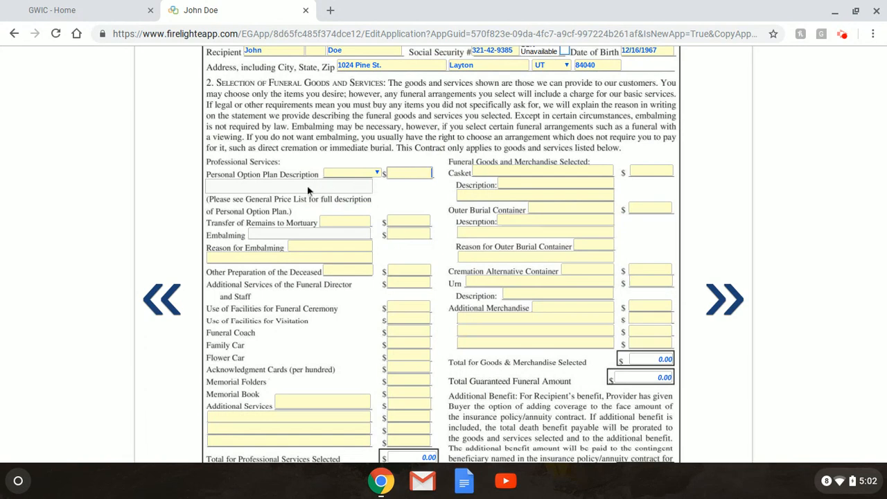
click(377, 172)
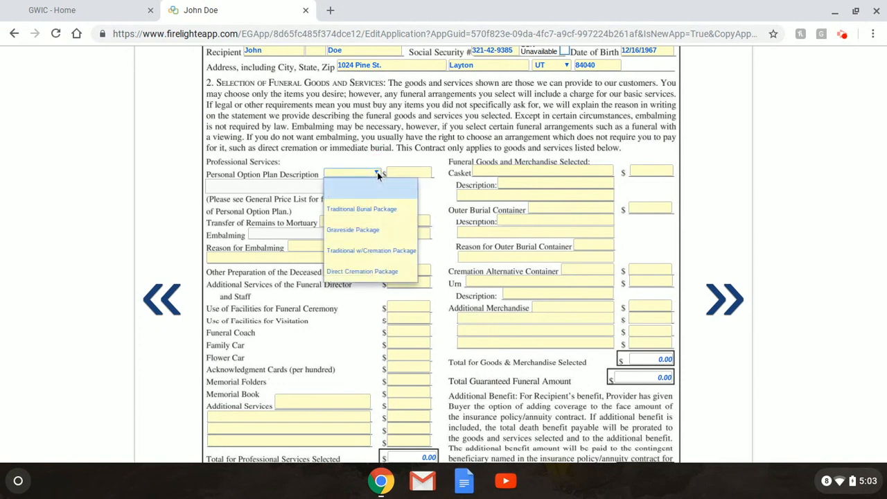
click(371, 213)
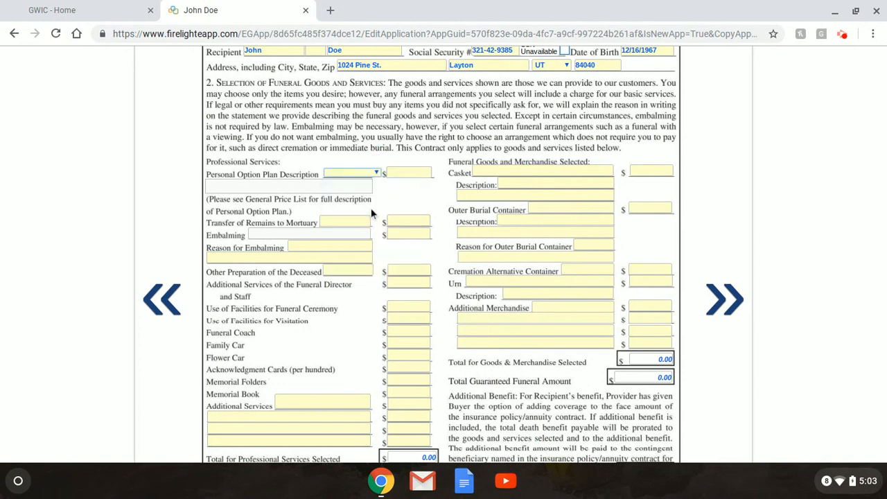
click(416, 172)
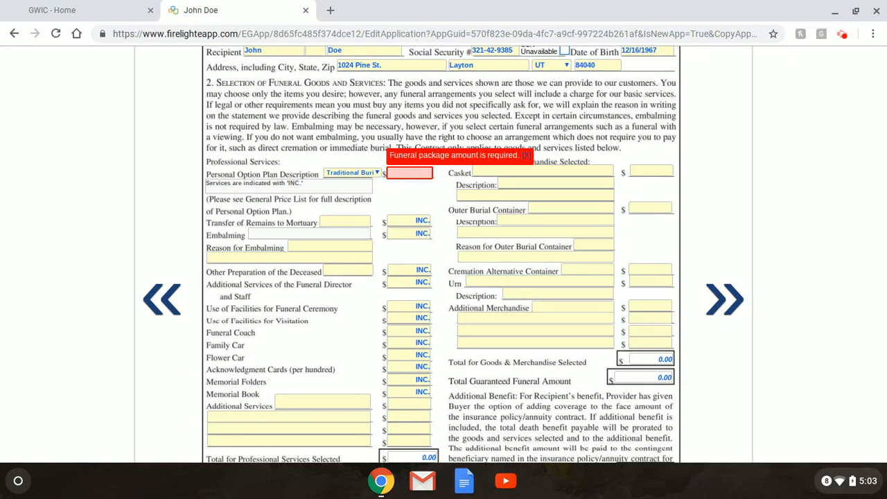
text(4340)
click(429, 195)
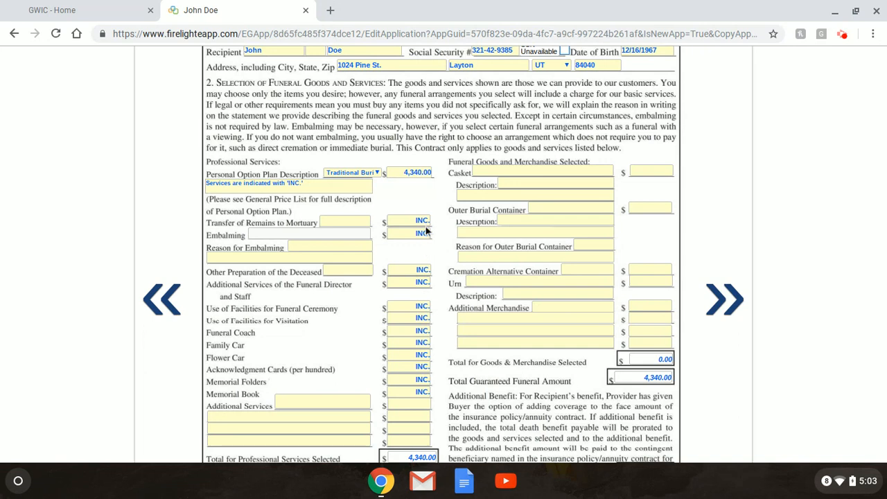
Try Direct Cremation, restore Traditional Burial Package, and mark Transfer of Remains as INC.
click(378, 173)
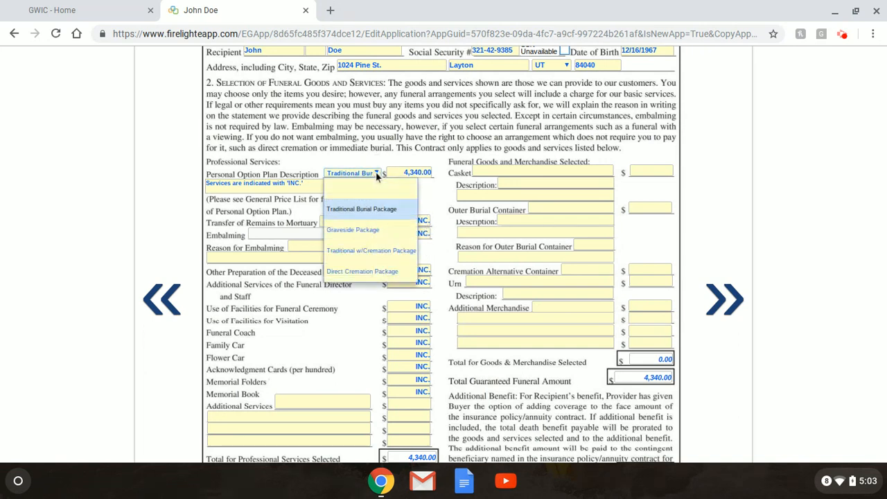
click(372, 271)
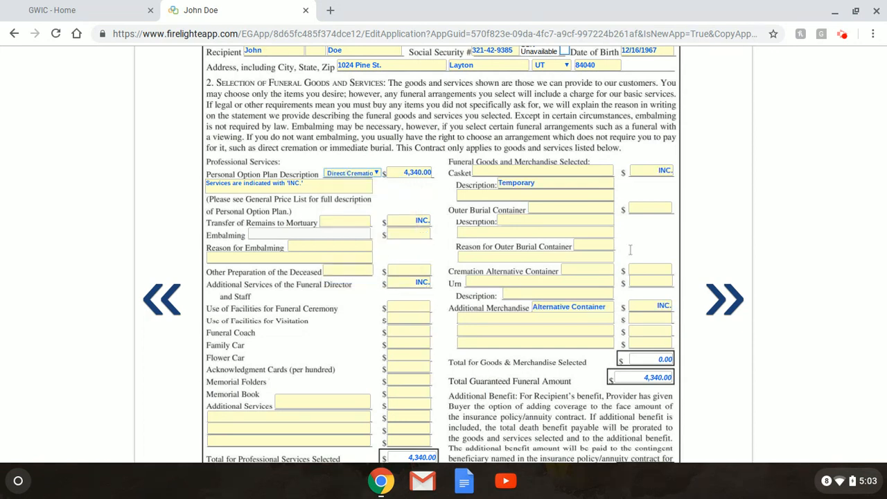
click(375, 173)
click(378, 205)
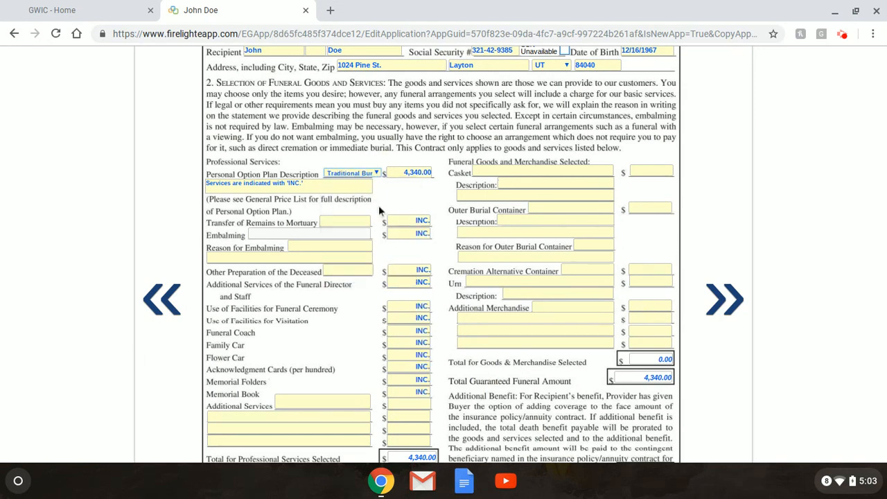
click(427, 220)
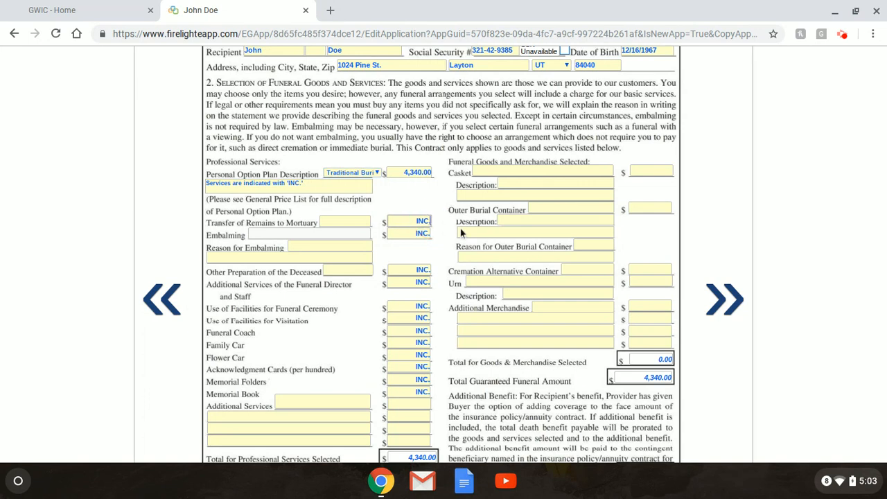
key(BackSpace)
key(BackSpace)
key(BackSpace)
key(BackSpace)
text(INC)
Enter Viewing as the reason for embalming.
click(331, 247)
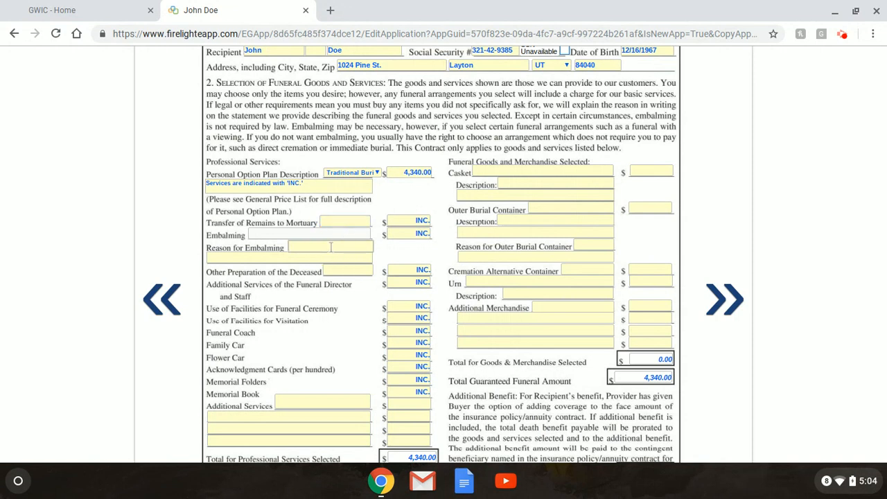
text(Viewing)
click(339, 257)
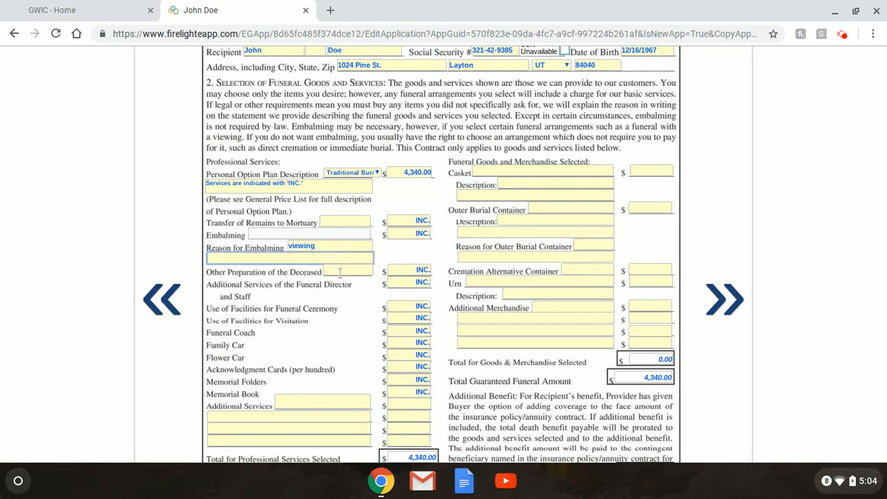
scroll(363, 311, down, 3)
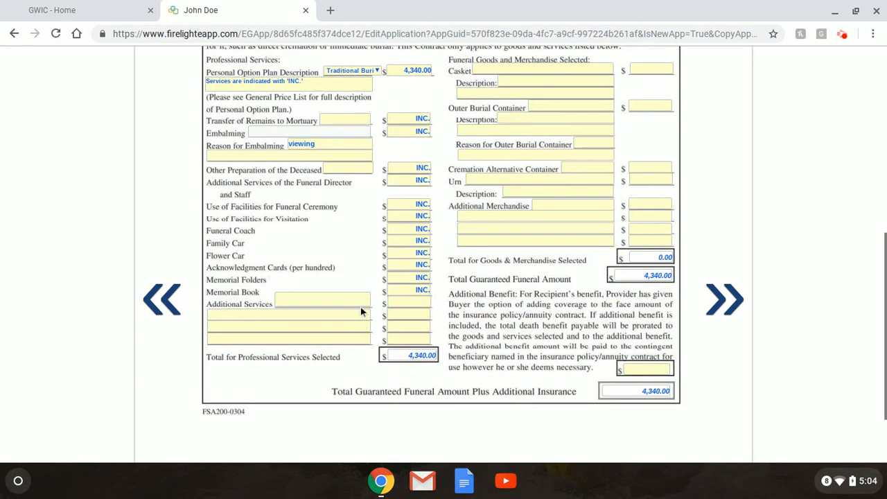
scroll(361, 311, down, 1)
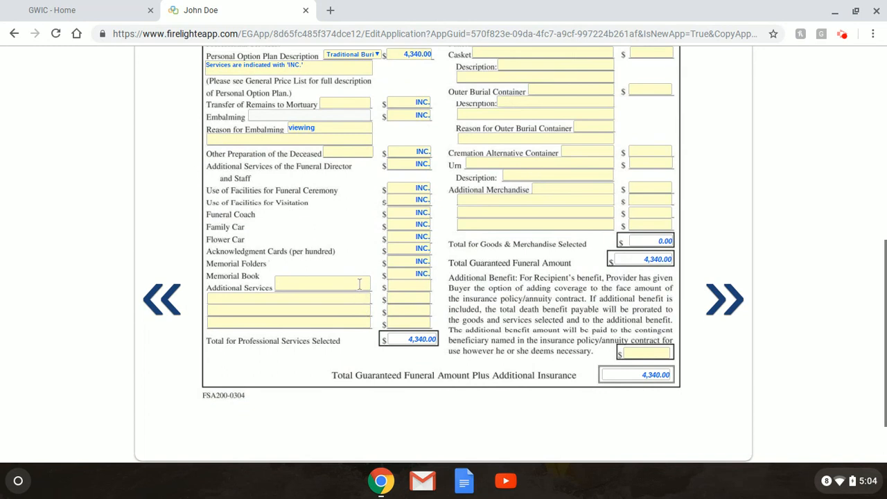
List memorial folders, register book, thank-you cards and temporary marker as additional services.
click(360, 284)
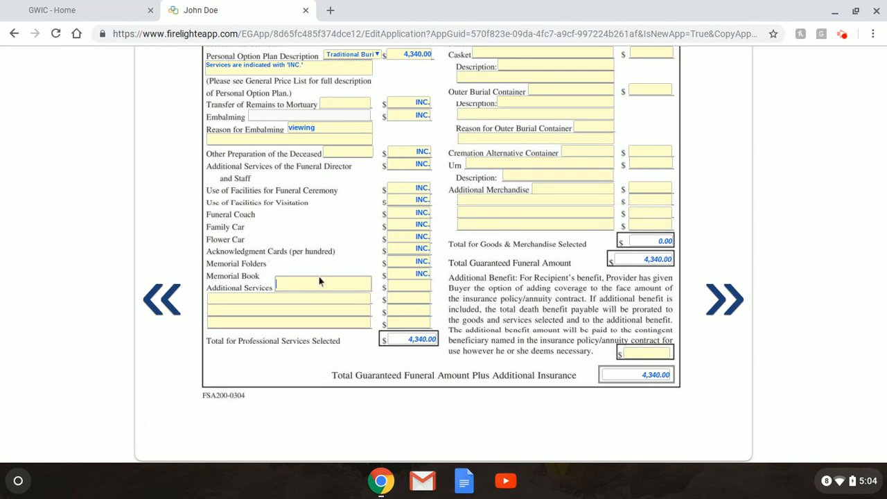
text(Memorial forlder)
key(BackSpace)
key(BackSpace)
key(BackSpace)
text(lders, Register book)
key(Tab)
key(Tab)
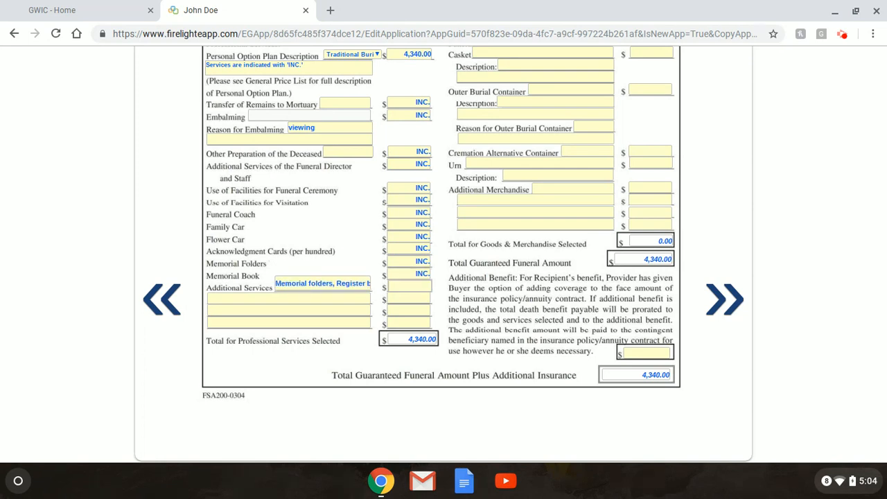
key(Tab)
text(Thank)
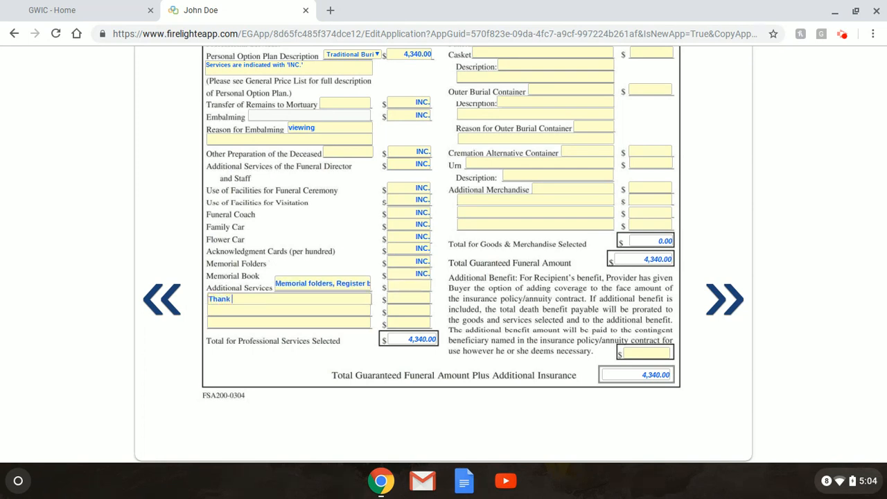
text( you cards, tem)
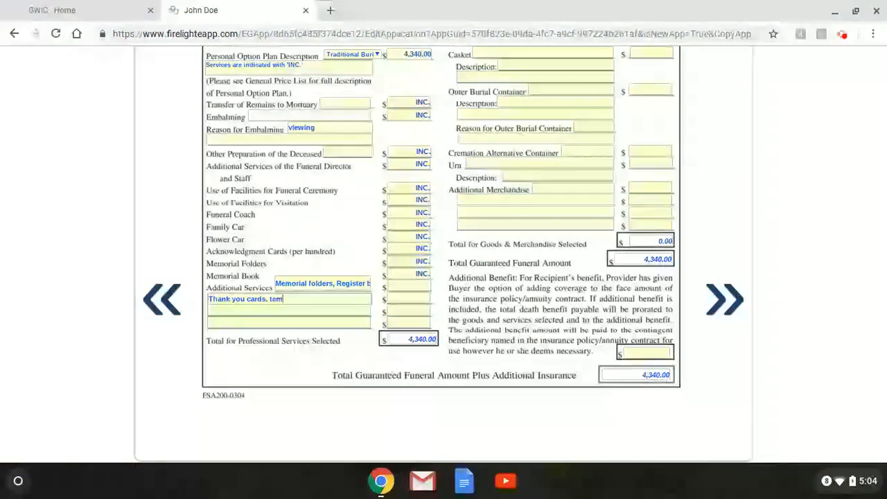
text(porary maerk)
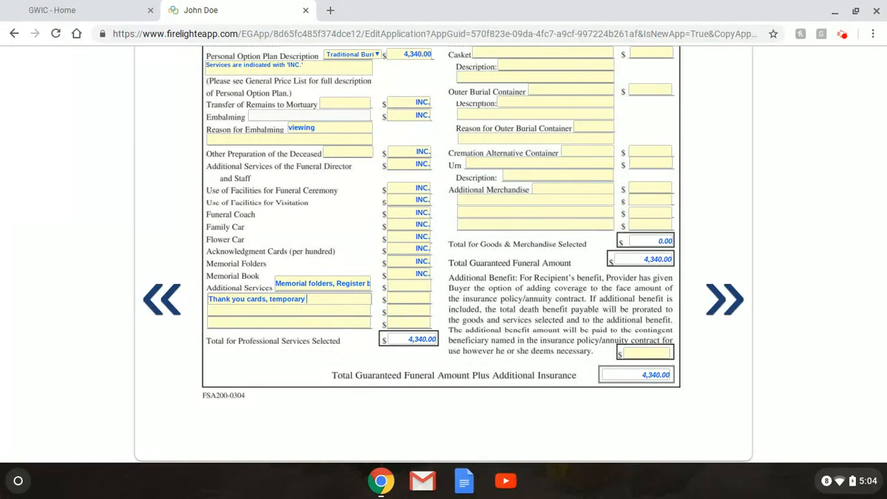
key(BackSpace)
key(BackSpace)
key(BackSpace)
text(rker)
Mark the additional services prices as INC.
click(420, 285)
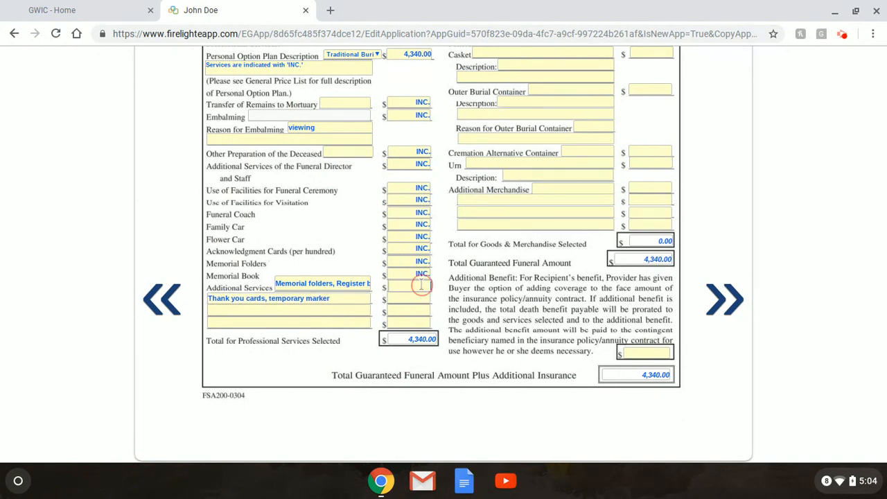
text(INC.)
key(Tab)
text(INC.)
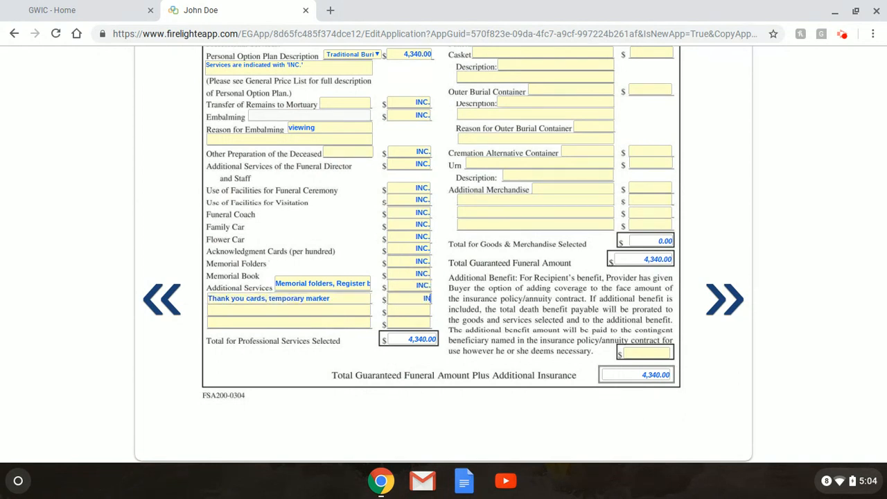
click(420, 312)
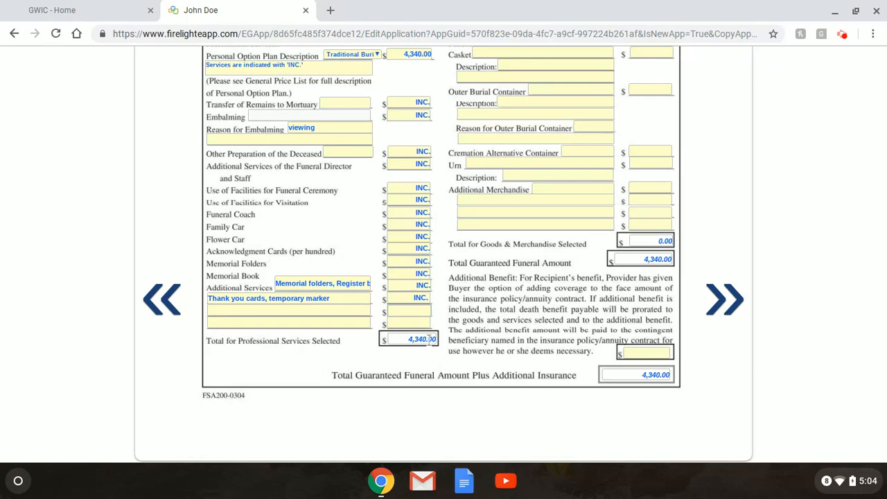
scroll(463, 319, up, 3)
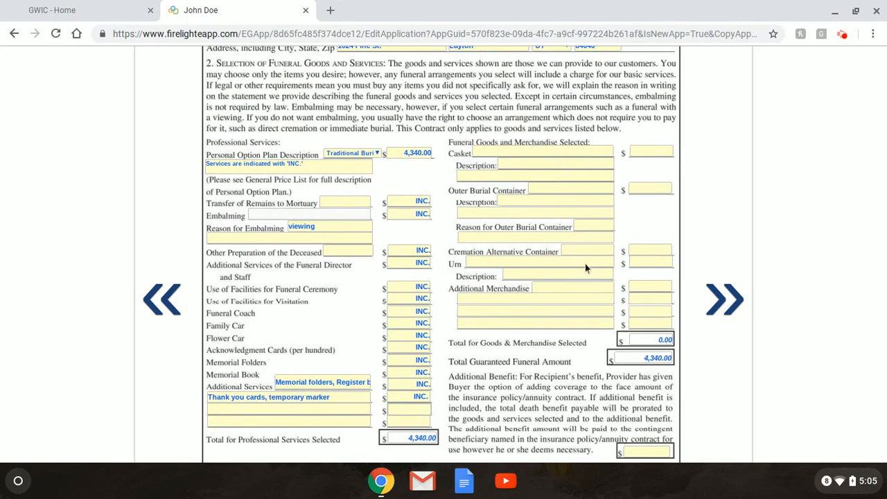
Enter a Timberland casket, described as Pine made by Midwest, priced 2,350.
scroll(589, 277, down, 4)
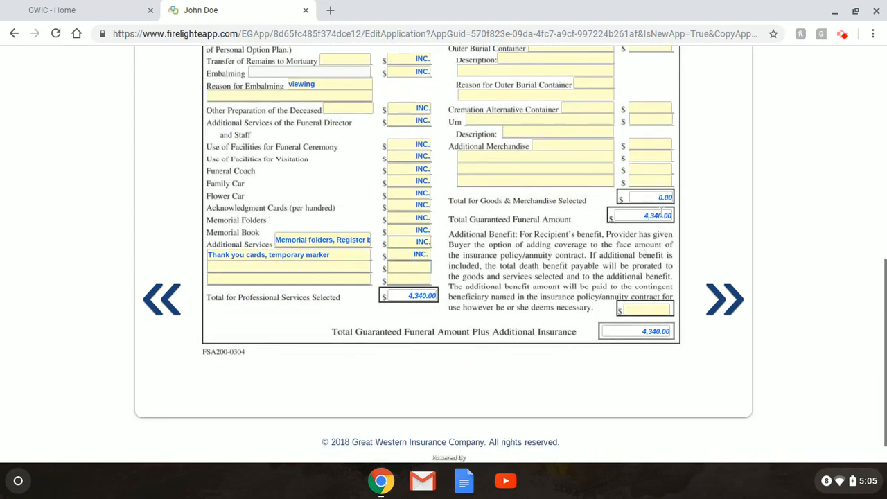
scroll(594, 287, up, 4)
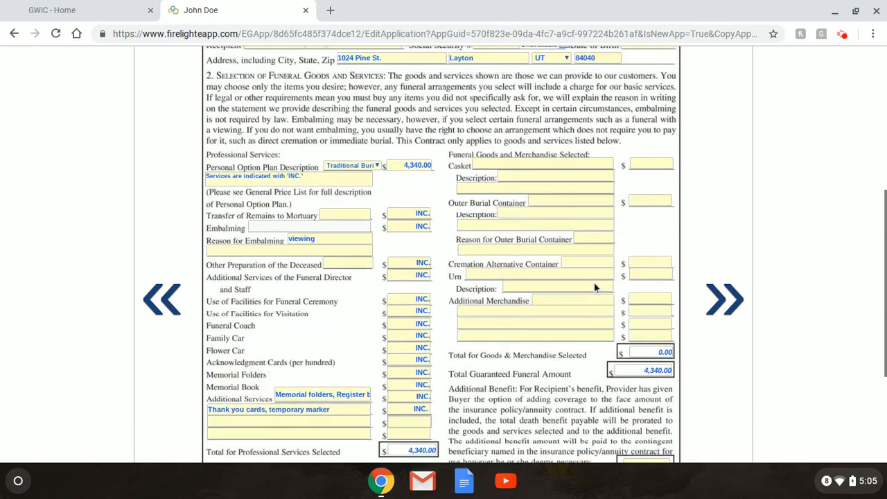
scroll(594, 283, up, 2)
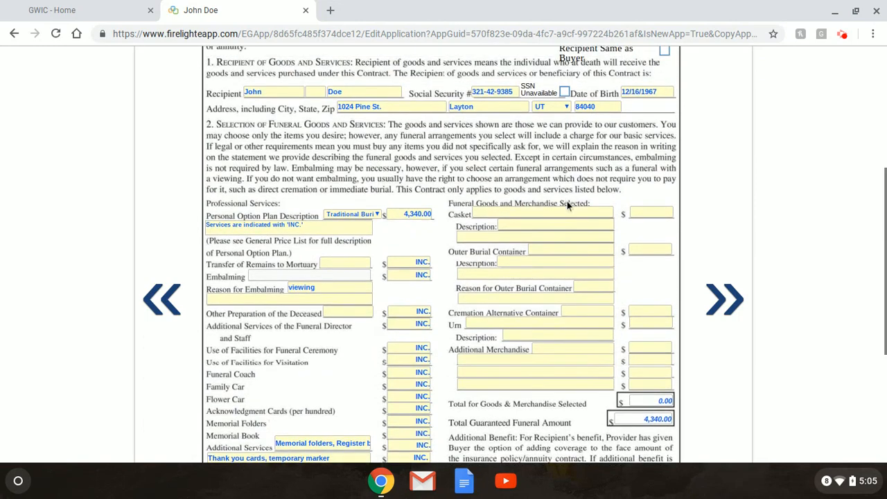
click(529, 215)
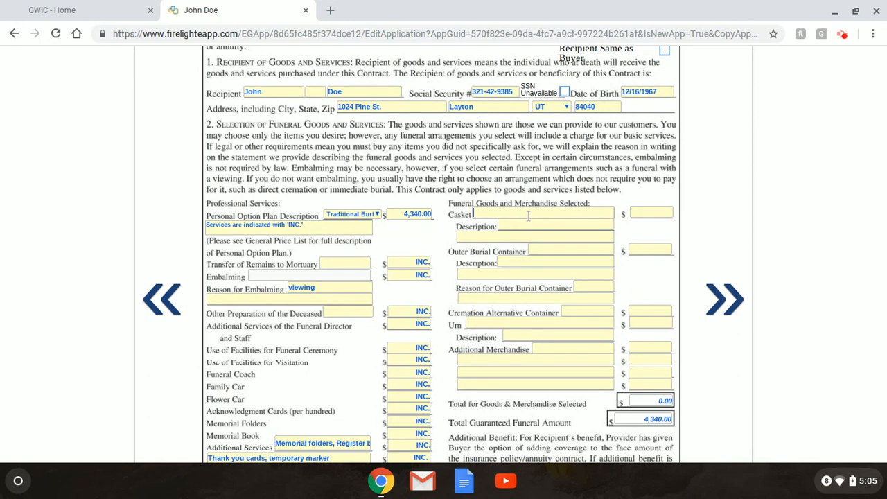
text(Timberland)
click(525, 226)
text(Pine)
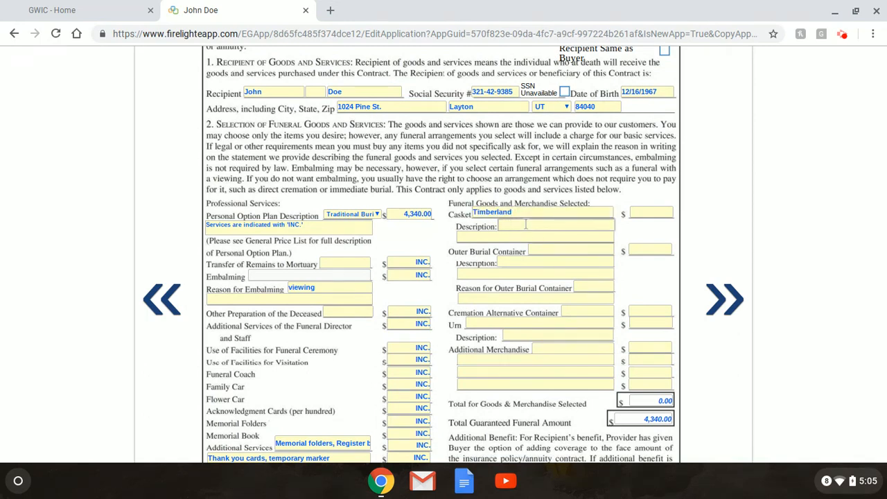
click(528, 238)
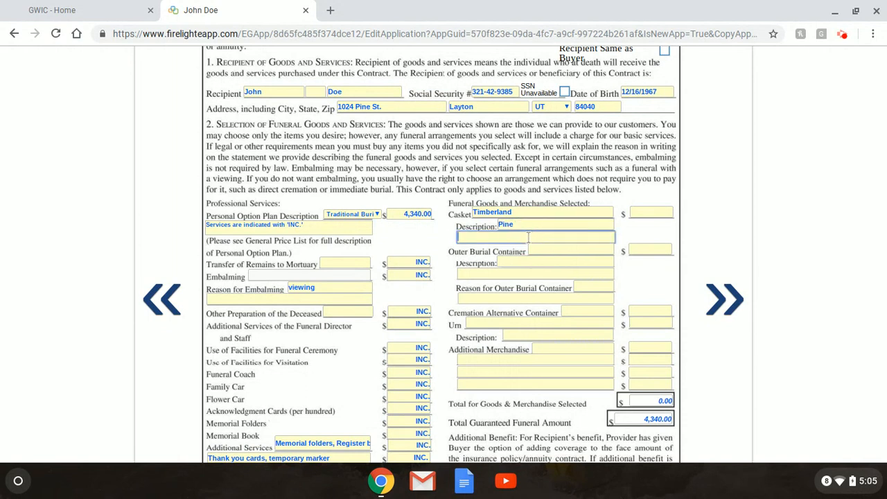
text(made by Midwest)
click(650, 213)
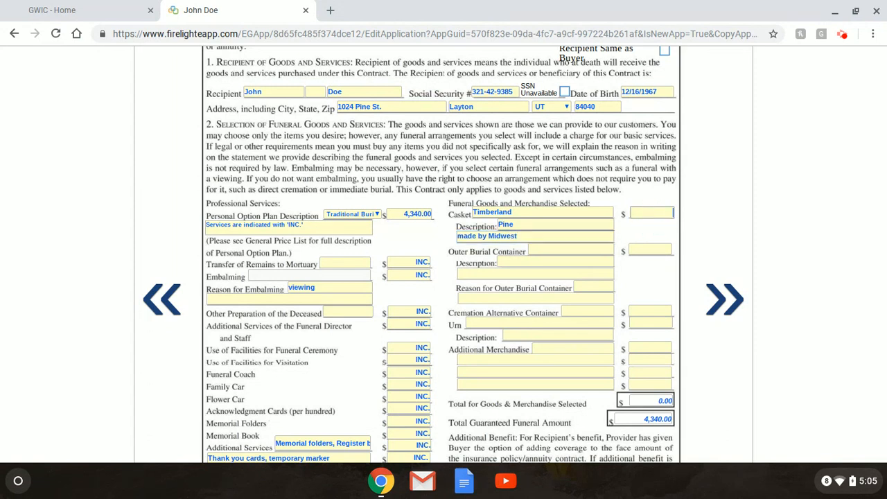
text(2350)
Add the Monticello concrete outer burial container at 1,390.00, reason Cemetery Requirement.
click(603, 248)
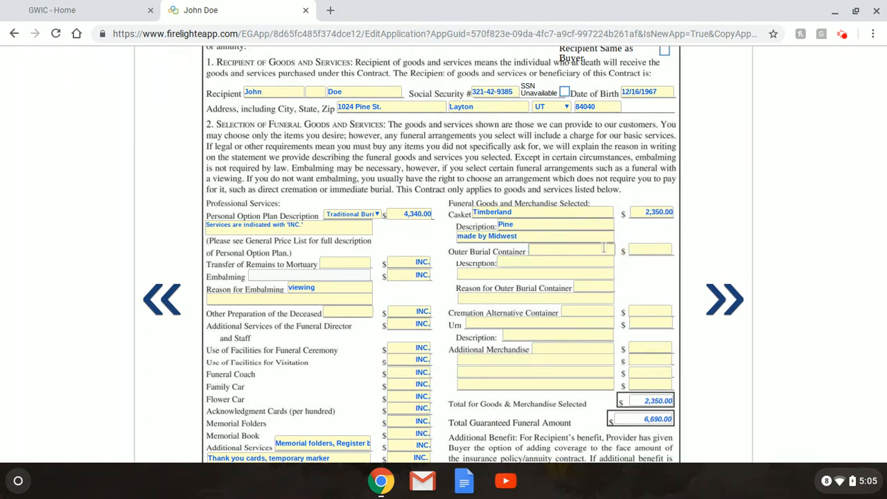
text(Monticello)
key(Tab)
key(Tab)
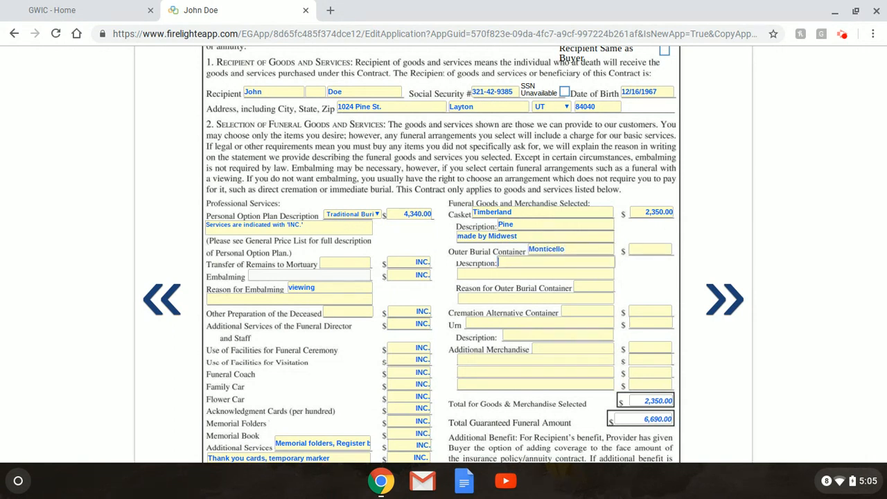
text(Concrete)
click(661, 251)
text(12)
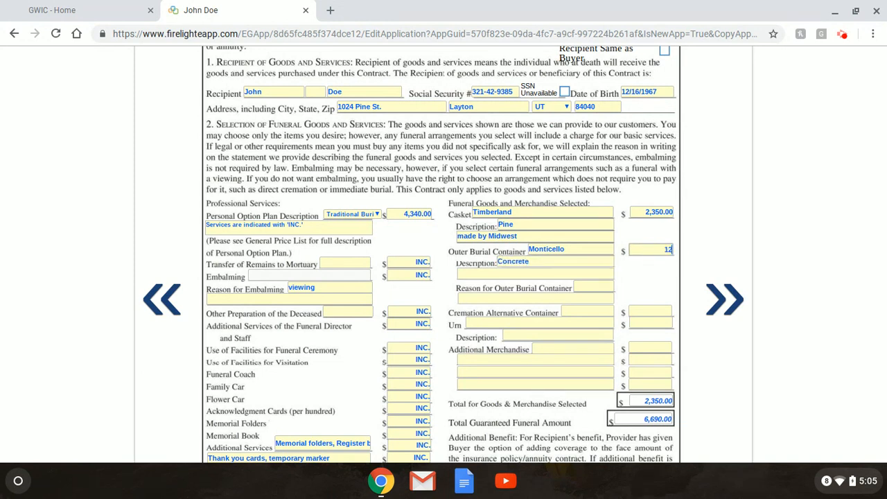
text(90)
click(608, 288)
click(597, 298)
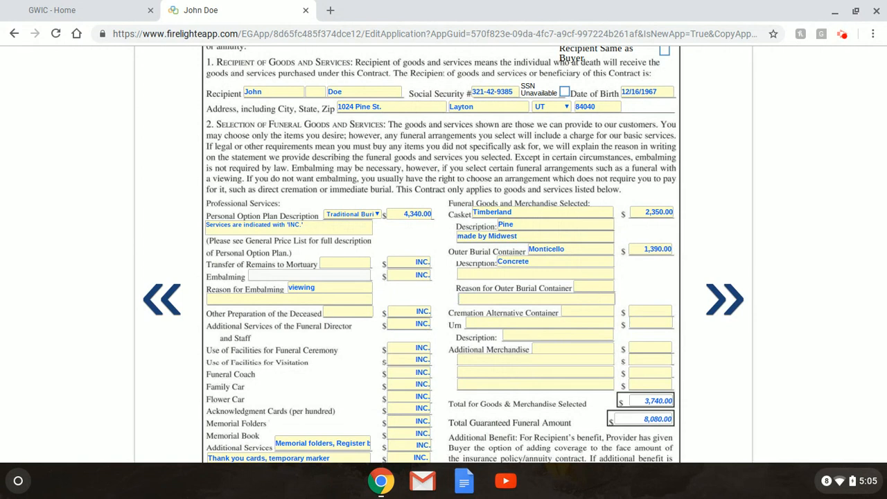
text(Cemetery Requirement)
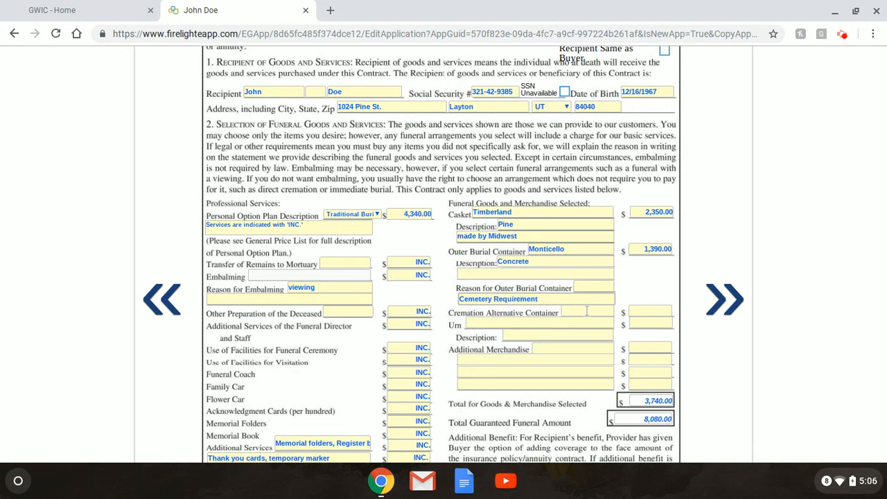
Add a Temporary Marker as additional merchandise priced INC.
click(572, 360)
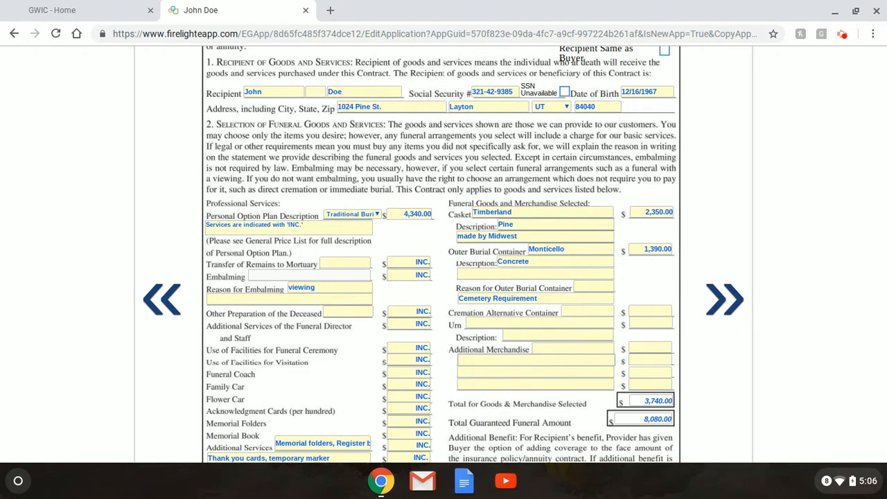
text(Temporary)
text(Marker)
click(652, 358)
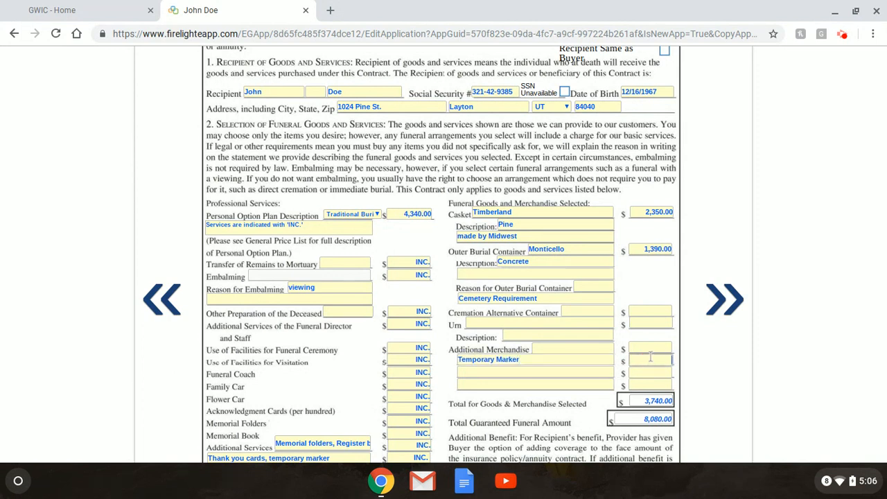
text(INC.)
click(598, 368)
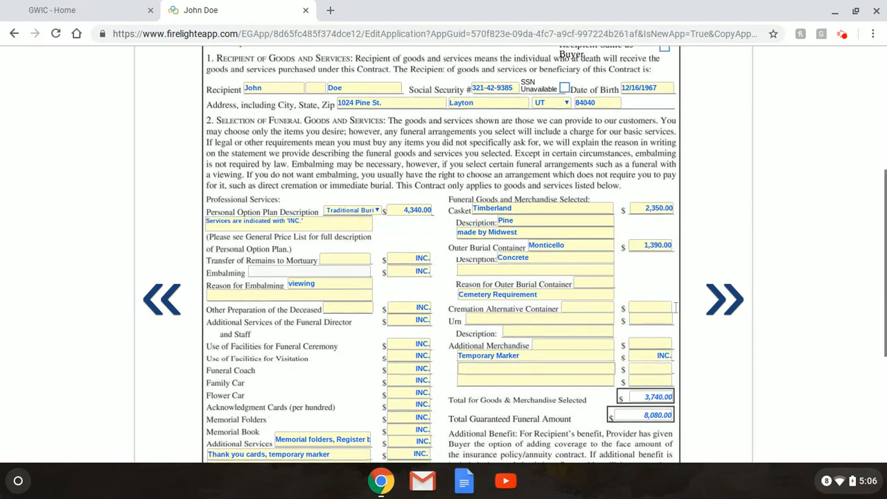
Leave the Additional Benefit amount blank and advance to Page 2 of the contract.
scroll(670, 354, down, 5)
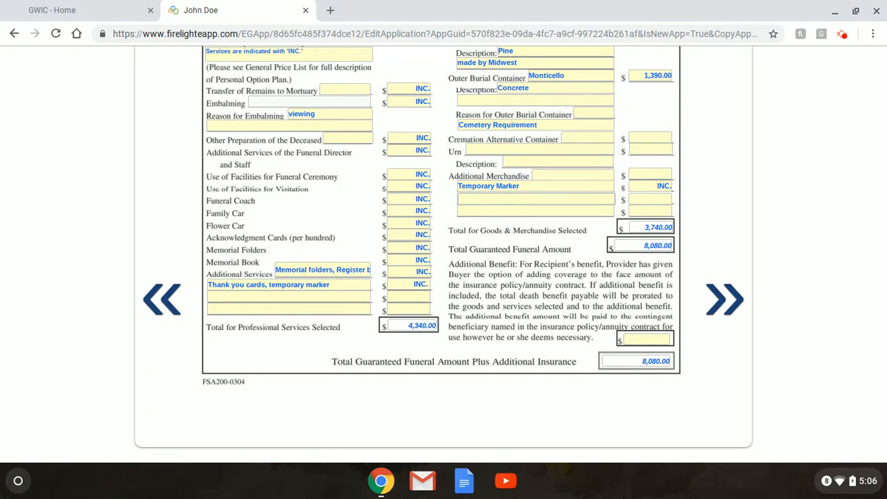
click(646, 339)
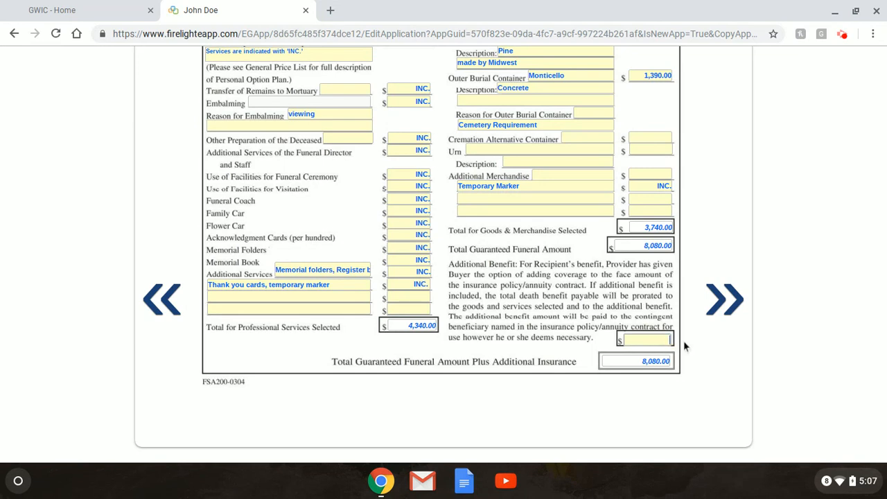
click(684, 348)
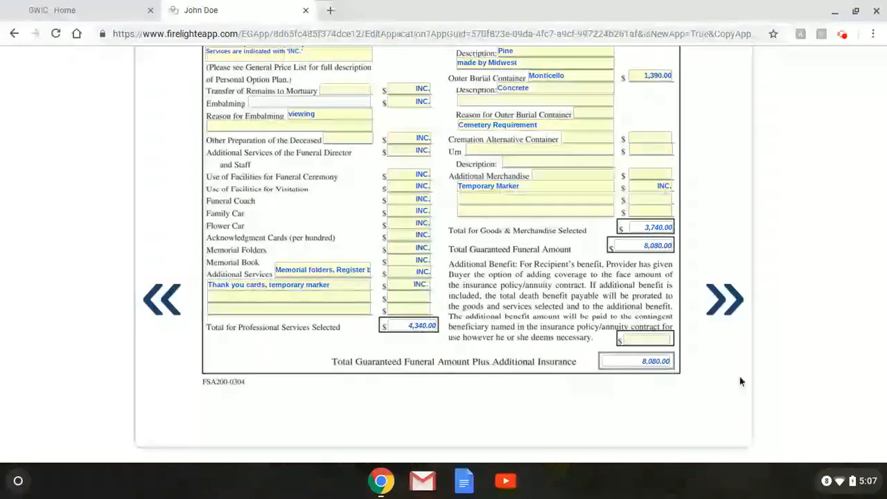
click(717, 308)
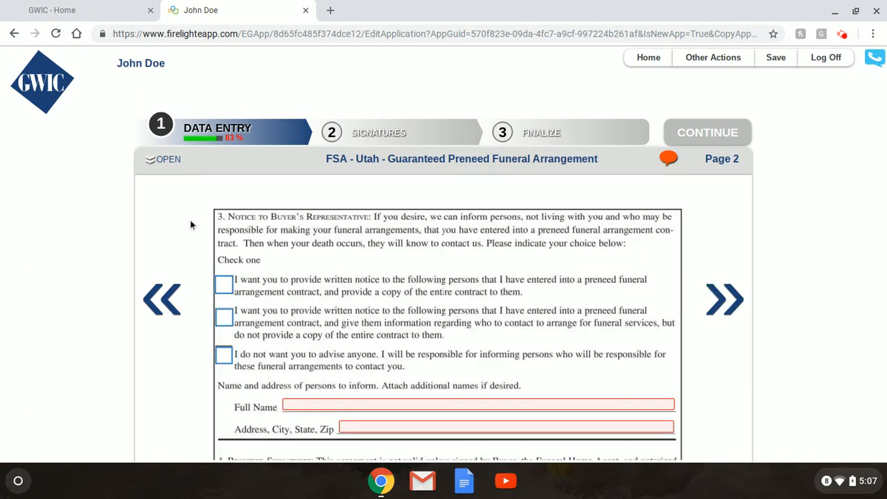
Check the notice-without-contract-copy option and enter the representative's full name and address.
scroll(197, 226, down, 1)
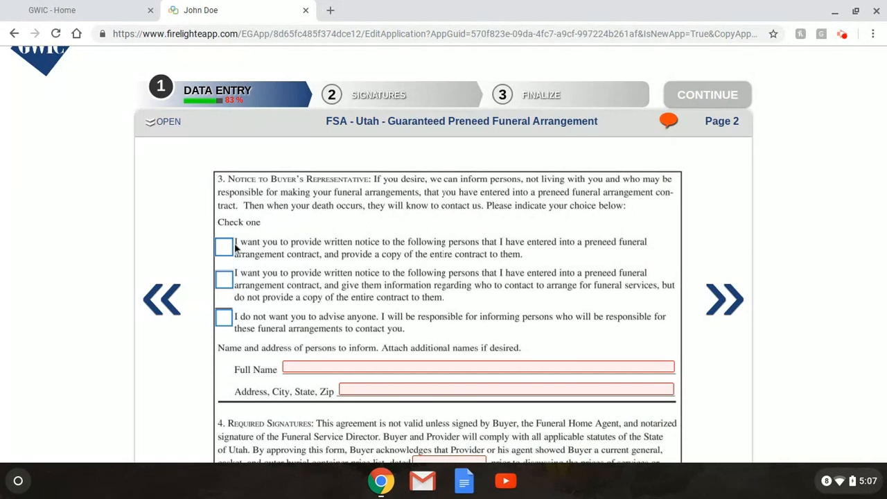
click(225, 280)
click(350, 368)
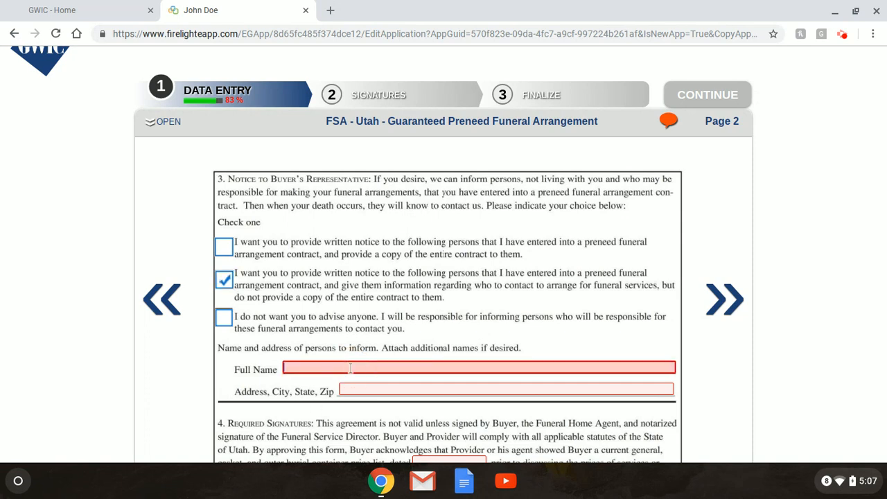
text(John)
key(BackSpace)
key(BackSpace)
key(BackSpace)
key(BackSpace)
text(ane Doe)
key(Tab)
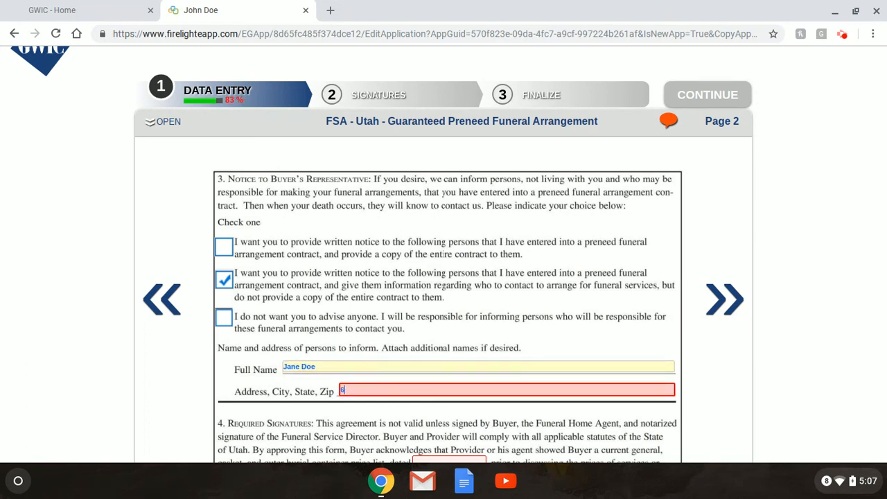
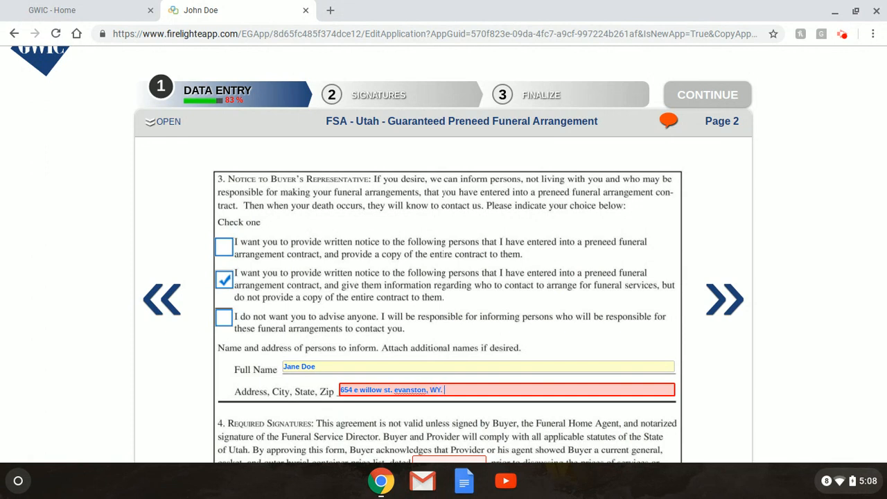
Date the price list acknowledgment 12/11/18 in Required Signatures.
scroll(532, 390, down, 3)
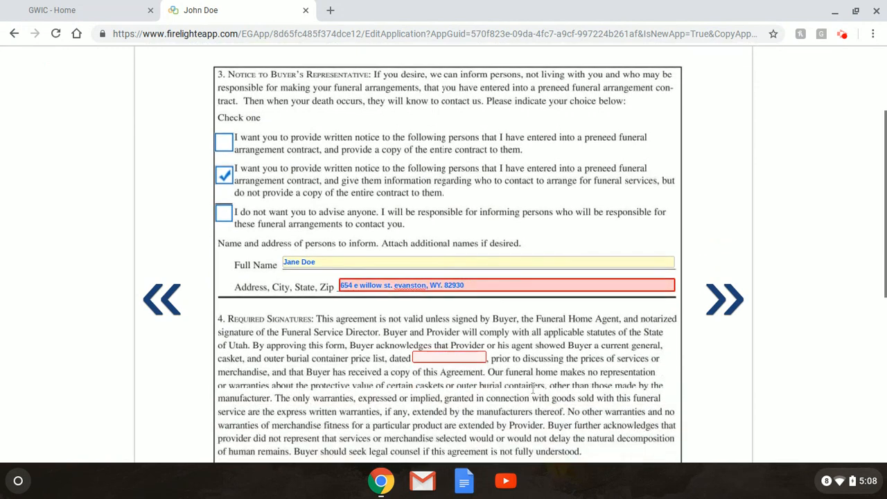
click(464, 278)
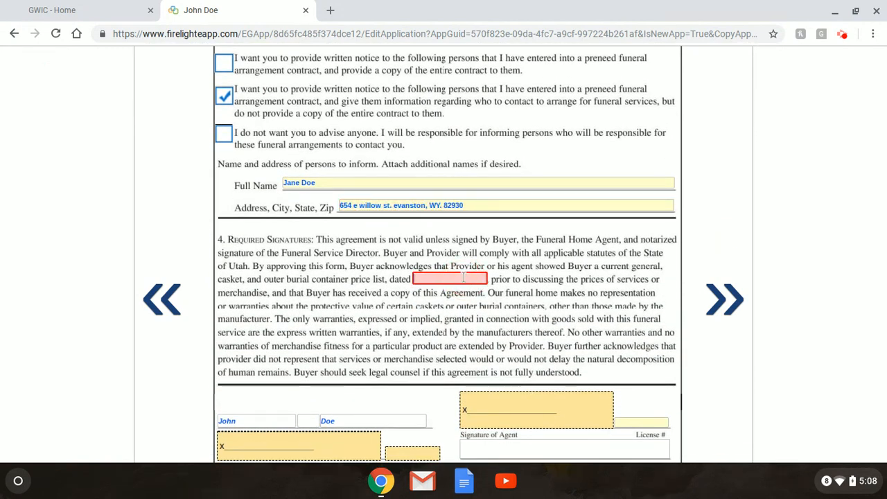
text(12/11/18)
scroll(379, 286, down, 3)
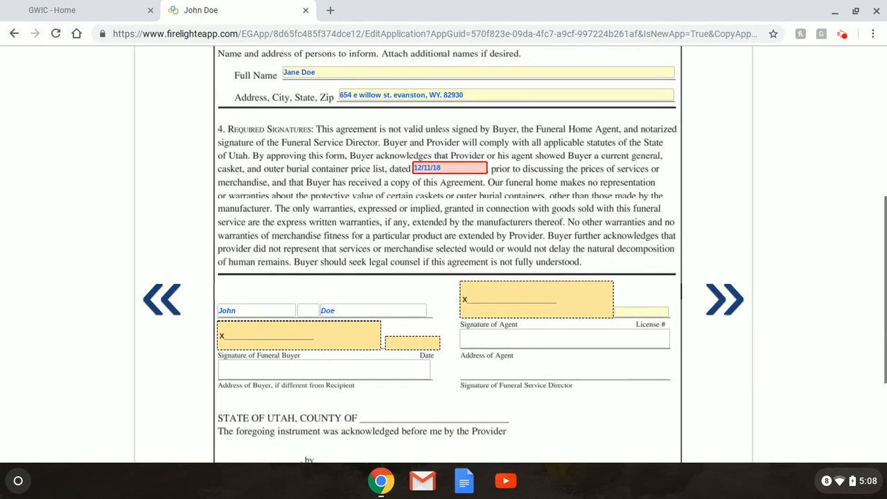
click(328, 340)
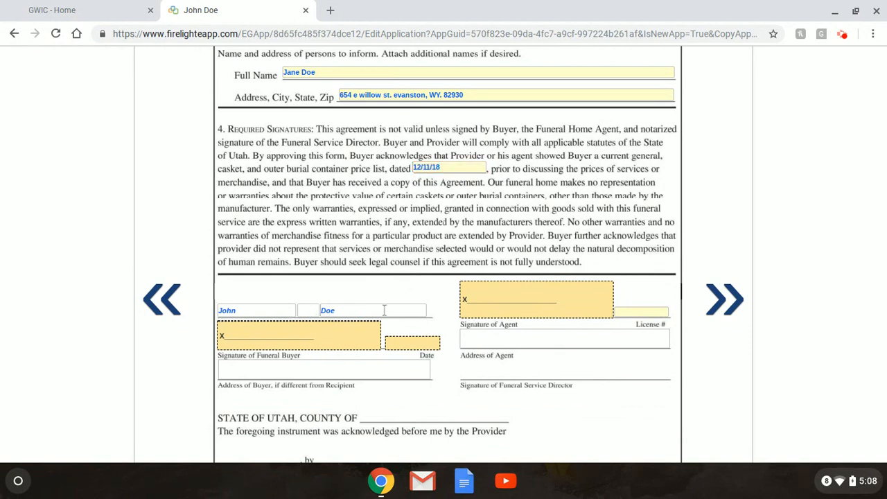
Visit the agent's address and license number fields, then advance to Page 3.
scroll(388, 308, down, 2)
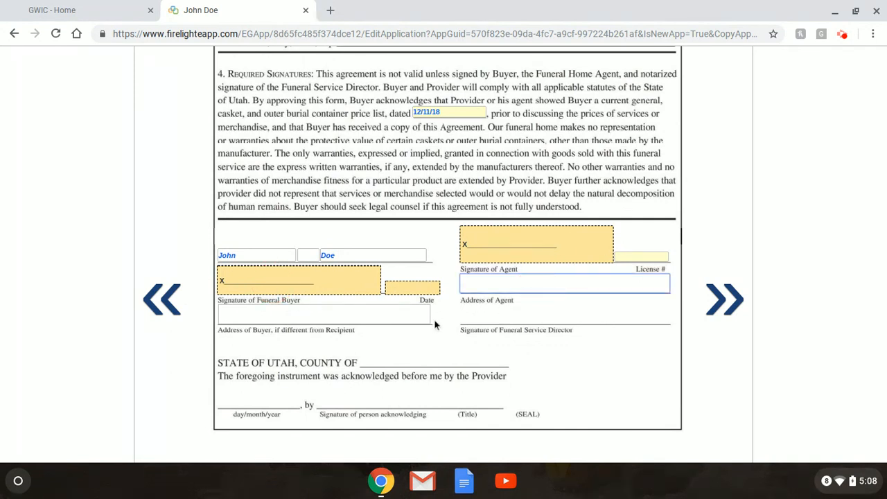
click(485, 282)
scroll(661, 245, down, 1)
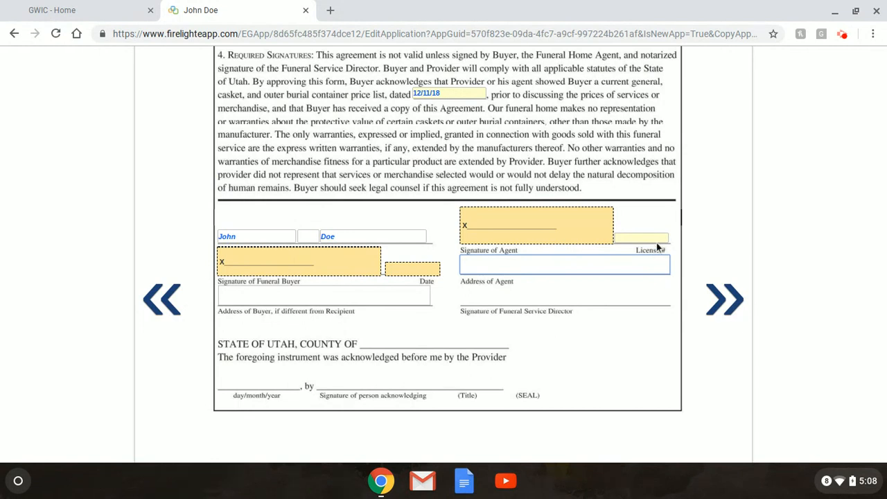
click(653, 236)
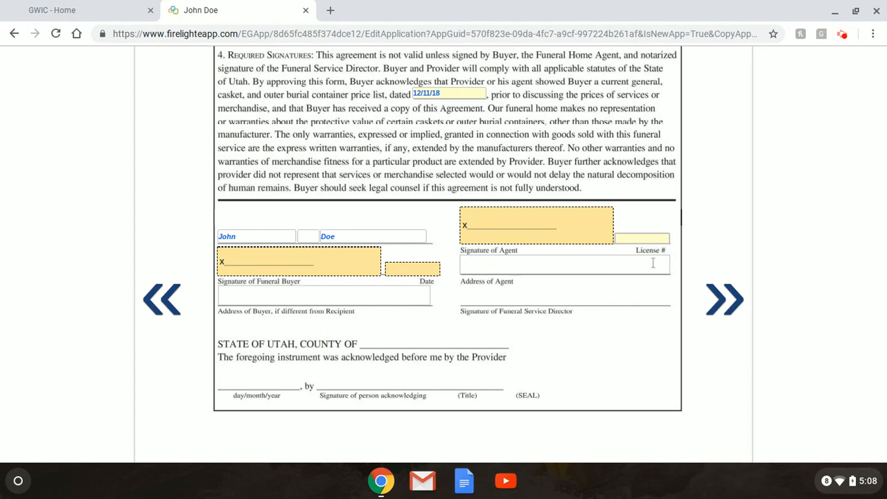
click(652, 263)
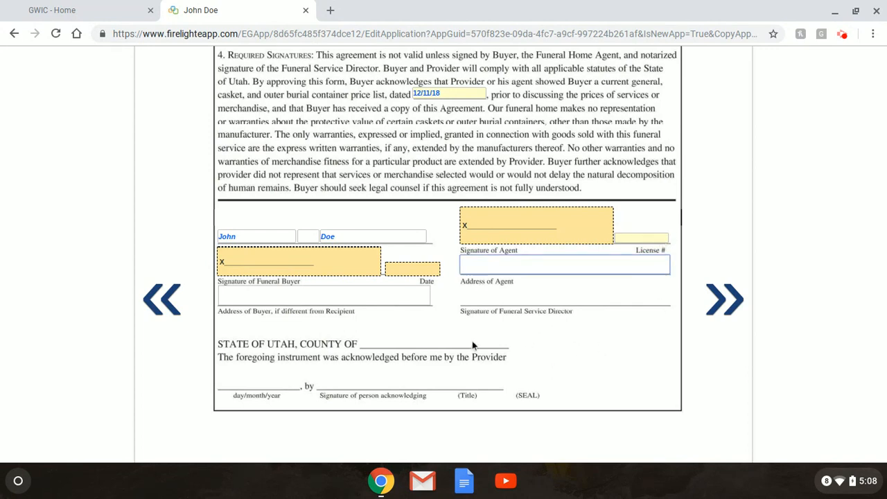
click(724, 300)
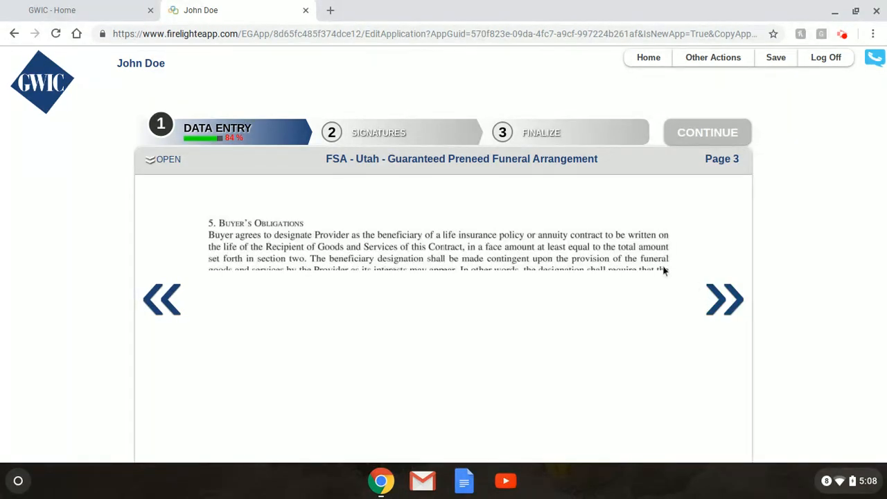
Review page 3 of the FSA - Utah contract and continue to page 4.
scroll(586, 258, down, 2)
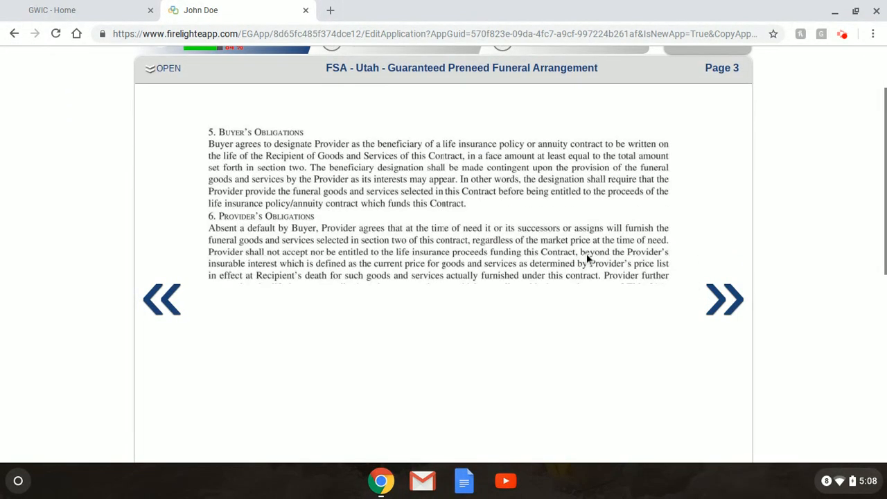
scroll(444, 222, down, 2)
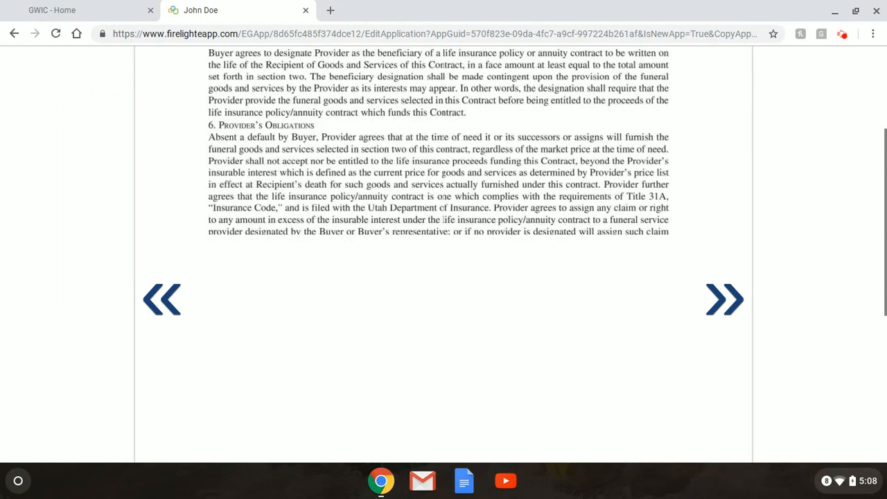
scroll(444, 278, up, 2)
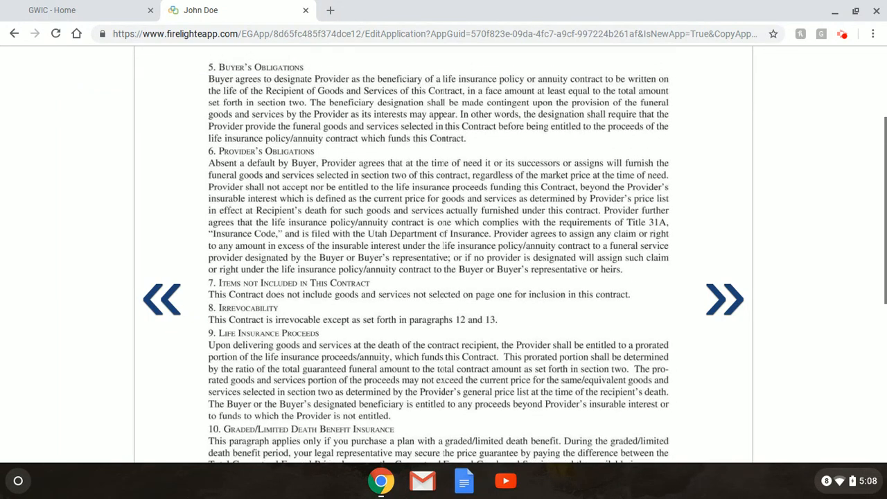
scroll(444, 278, down, 6)
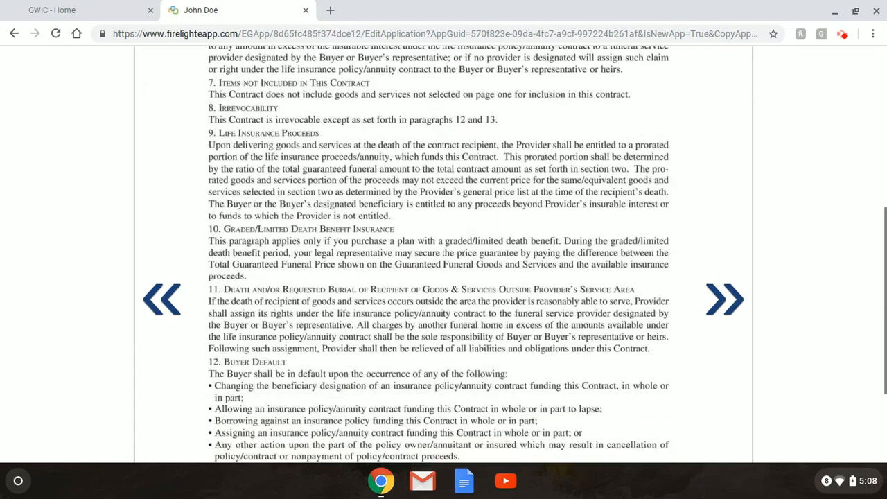
scroll(444, 277, up, 5)
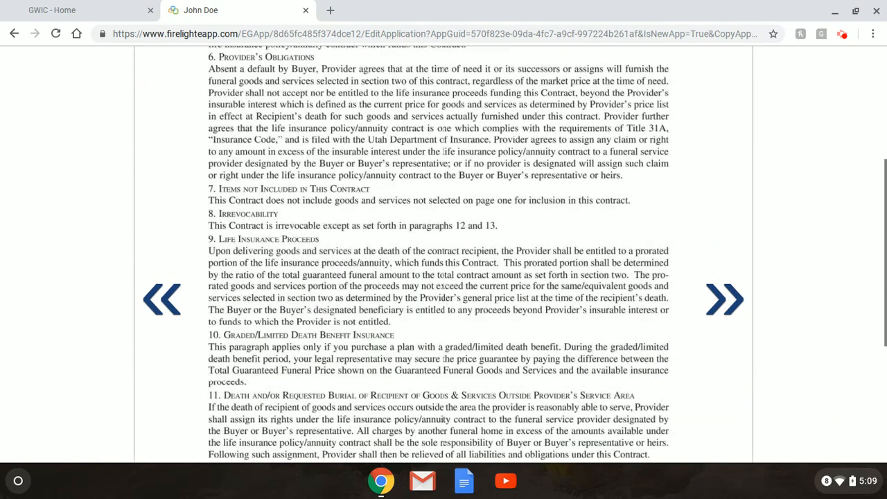
scroll(444, 278, up, 1)
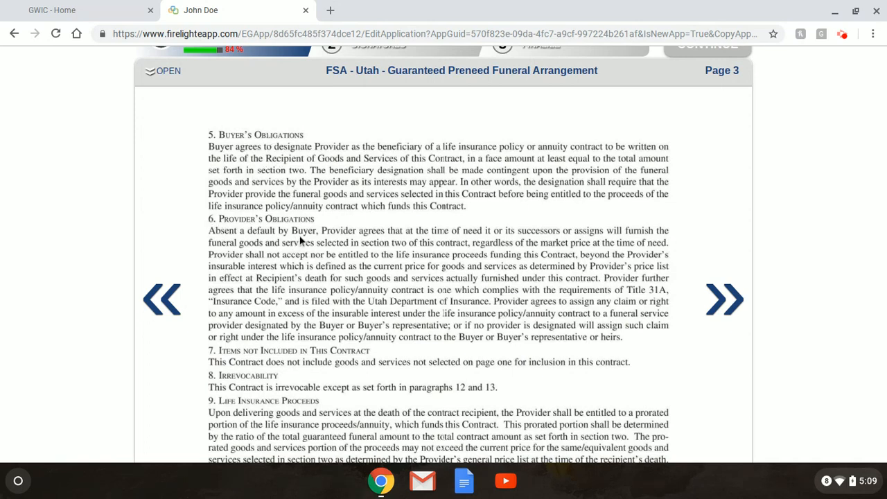
scroll(302, 240, down, 3)
scroll(300, 239, down, 3)
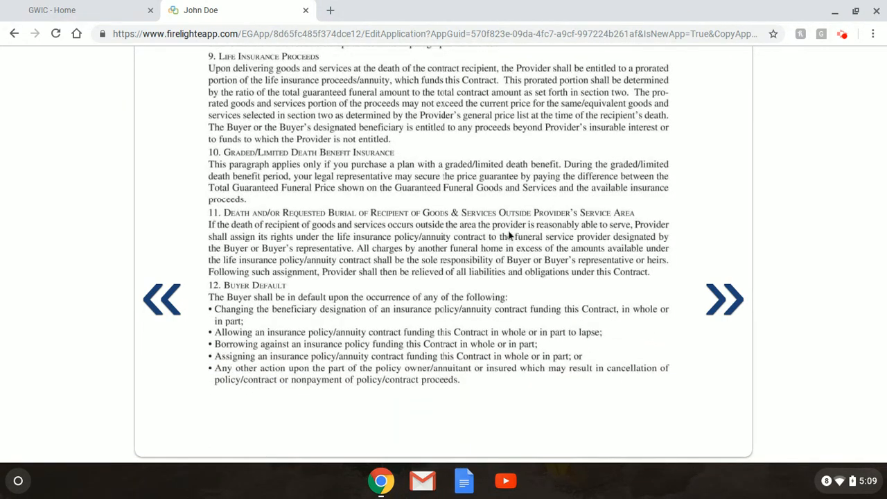
scroll(510, 236, up, 1)
scroll(510, 235, up, 1)
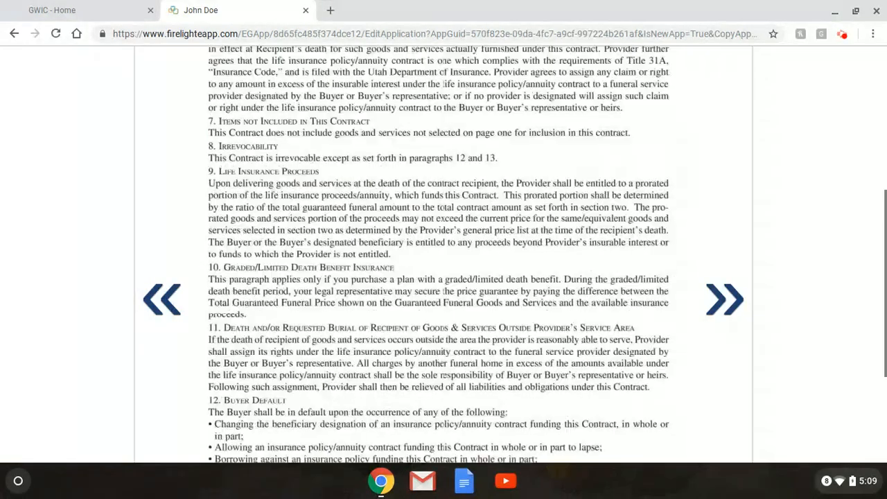
scroll(509, 236, up, 6)
scroll(717, 298, up, 1)
click(718, 298)
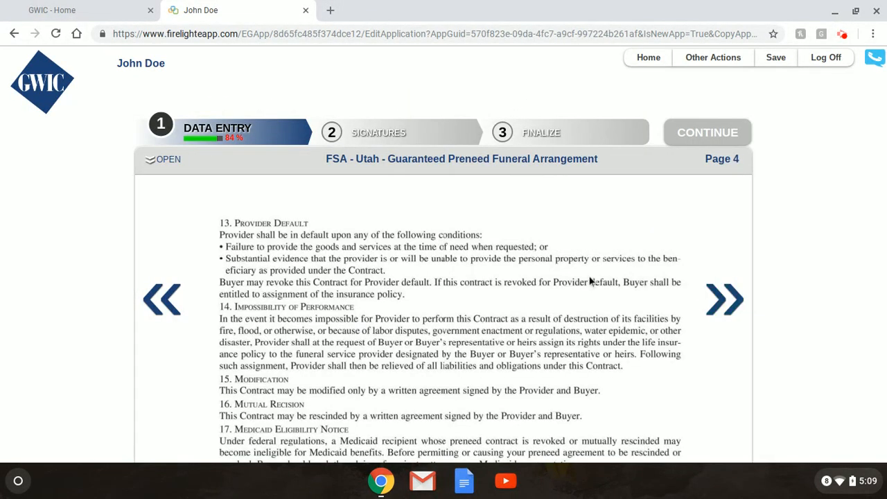
Review contract page 4 down to the signature line, then open the Application for Group Insurance.
scroll(590, 280, down, 7)
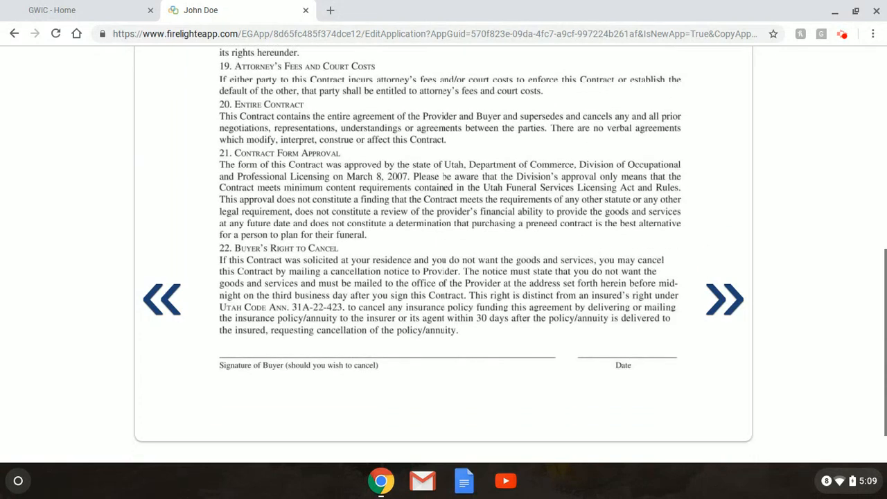
scroll(450, 242, down, 1)
scroll(442, 311, up, 5)
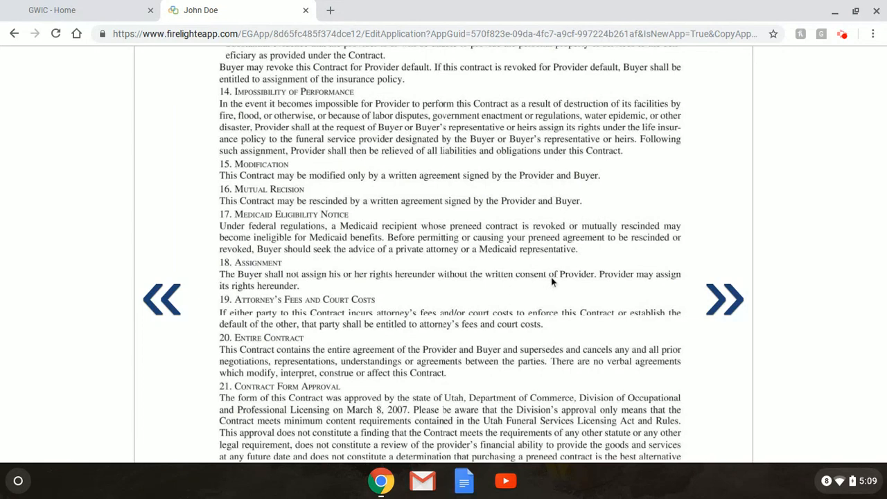
scroll(553, 280, down, 1)
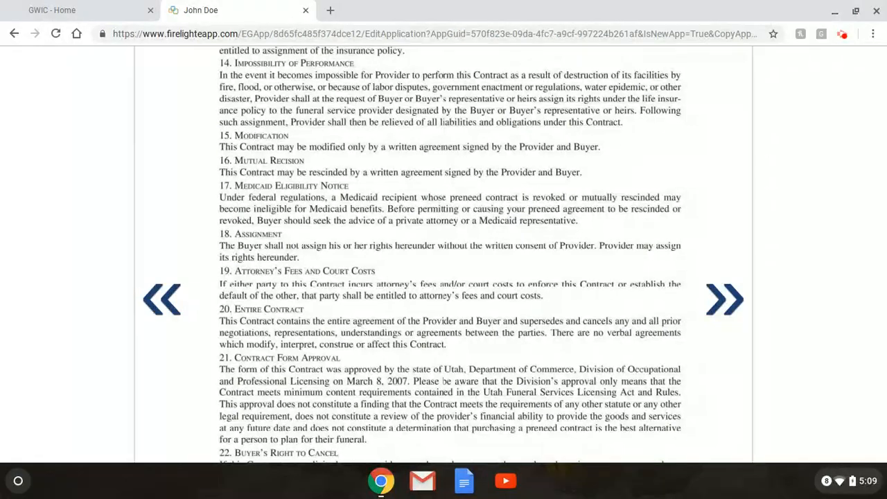
scroll(444, 257, down, 5)
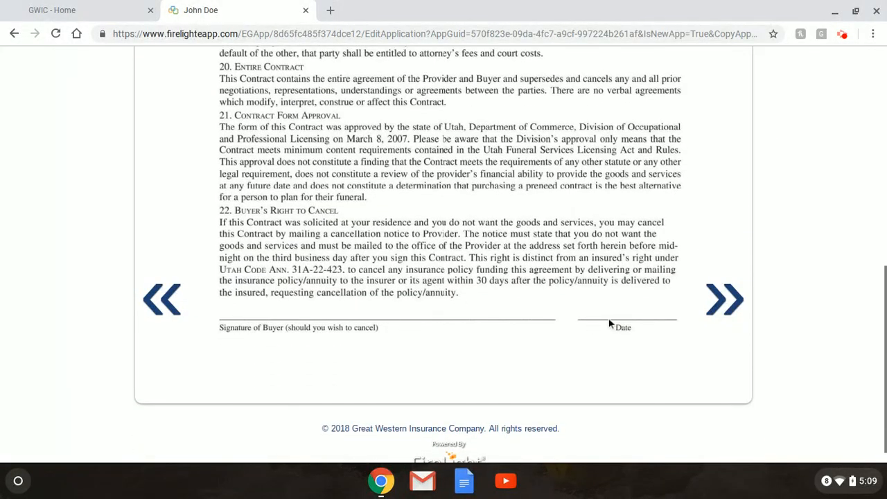
scroll(609, 296, up, 5)
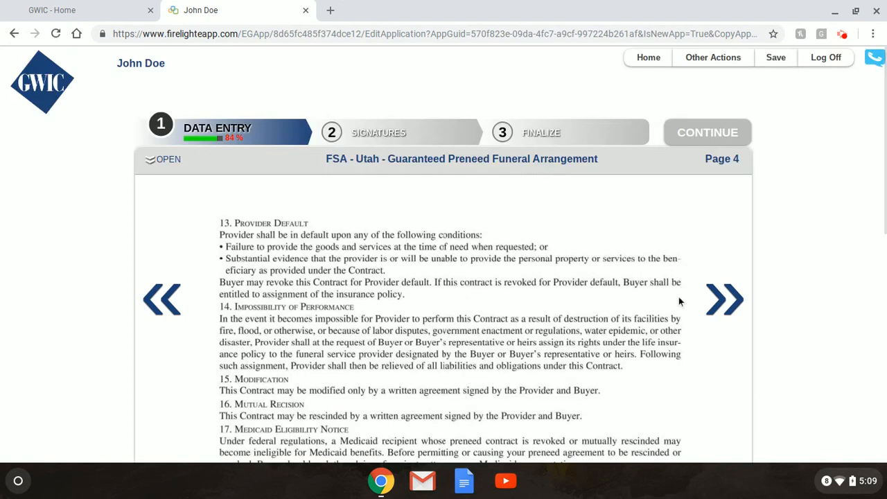
click(721, 310)
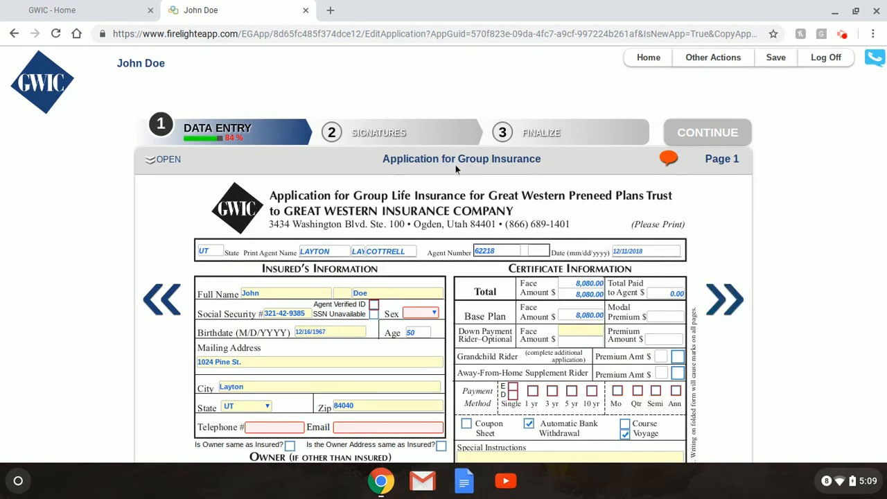
Tick the Agent Verified ID box beside Social Security #.
scroll(777, 233, down, 2)
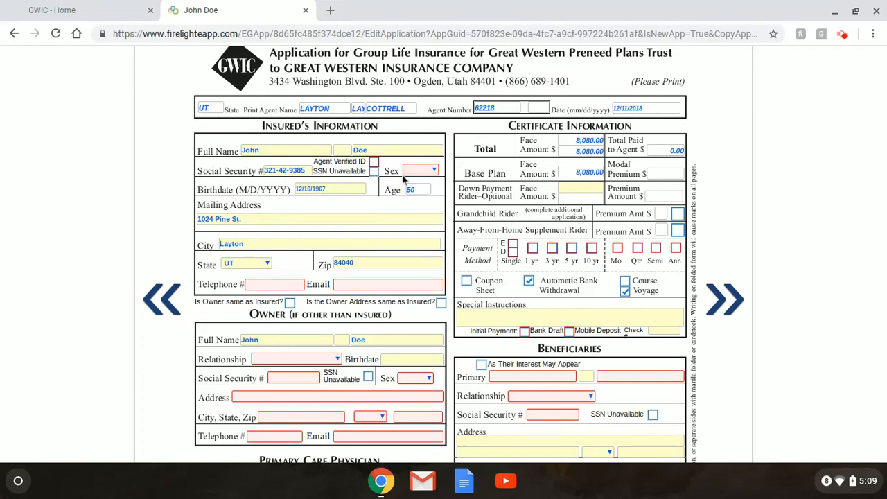
scroll(459, 230, down, 3)
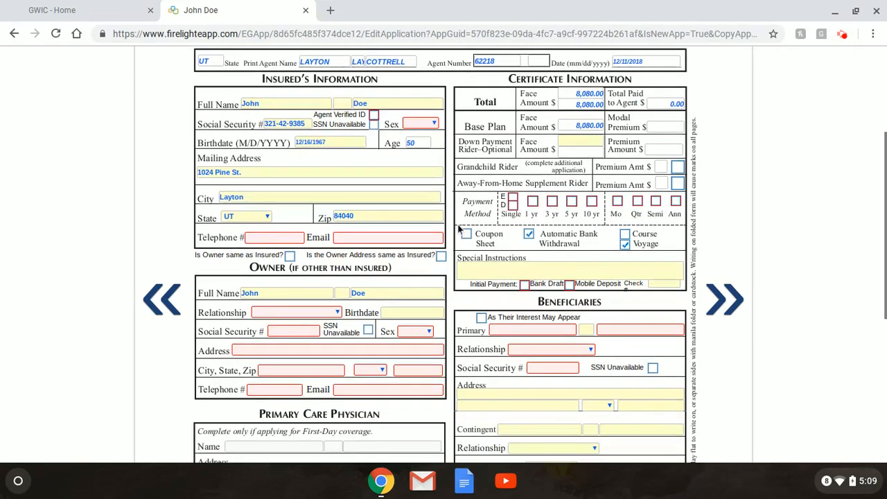
scroll(458, 228, up, 1)
scroll(457, 229, up, 2)
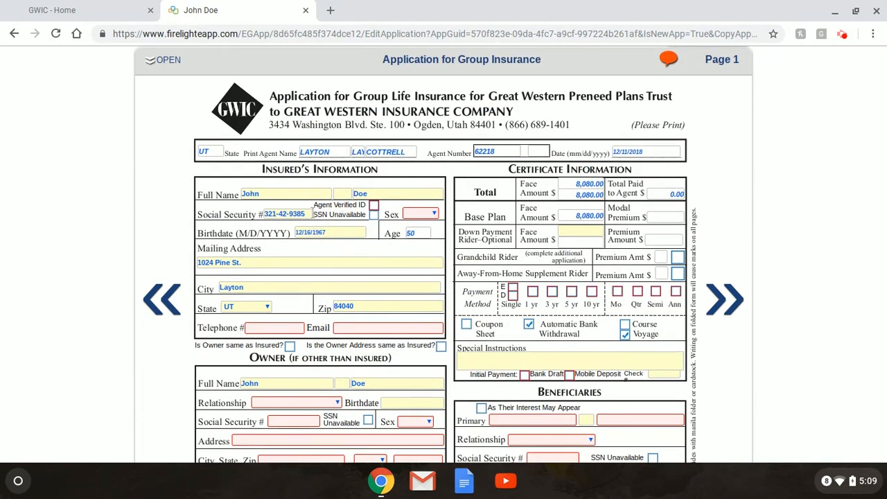
scroll(355, 305, down, 2)
scroll(443, 277, up, 3)
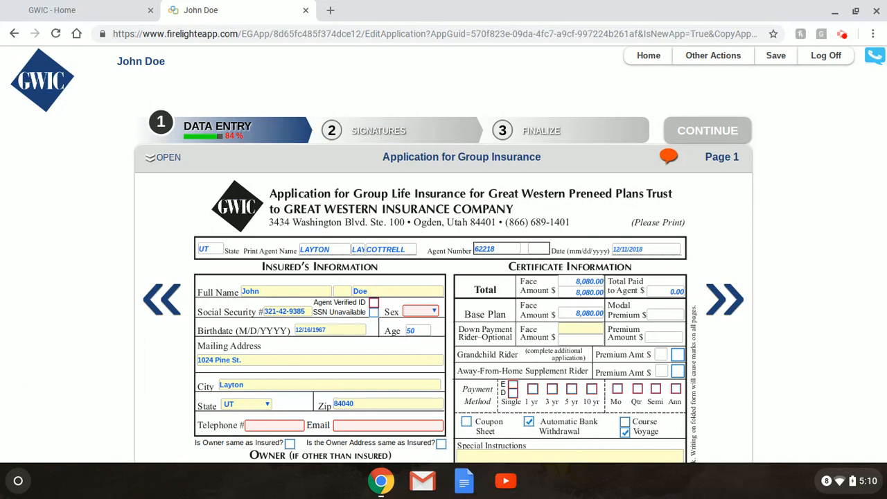
click(374, 305)
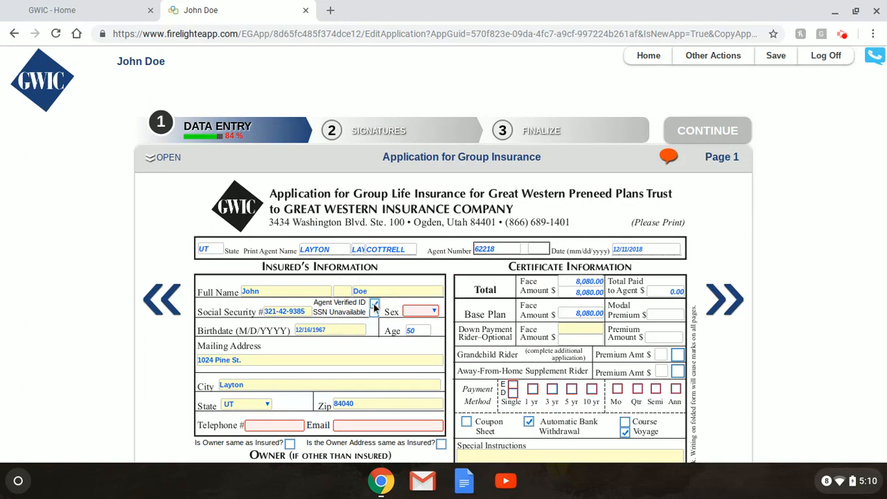
Set the insured's sex to M and display the missing required-field error messages.
click(433, 313)
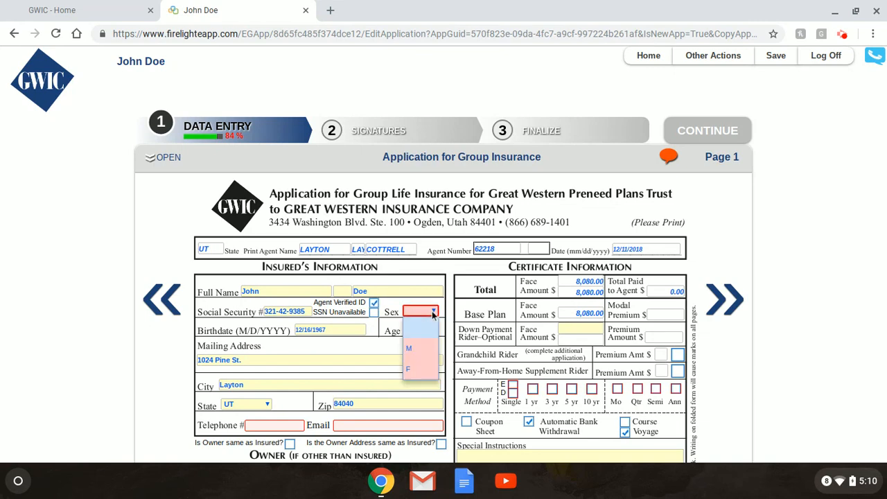
click(429, 353)
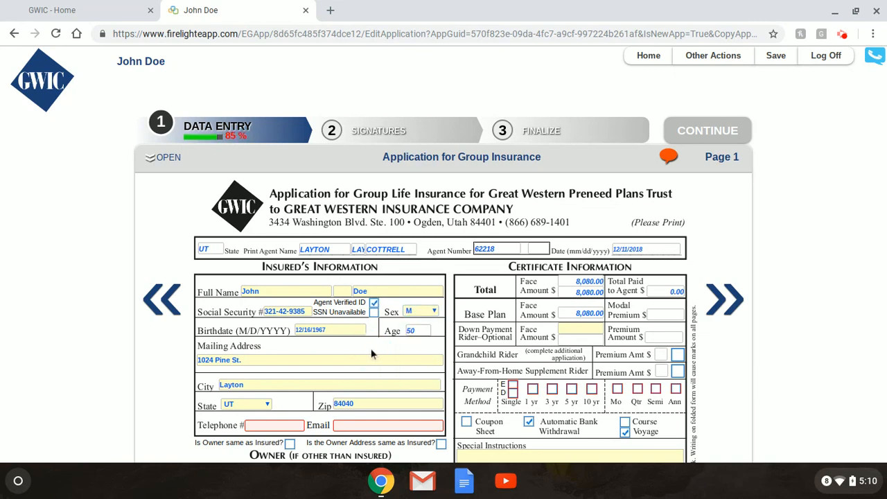
scroll(344, 340, down, 1)
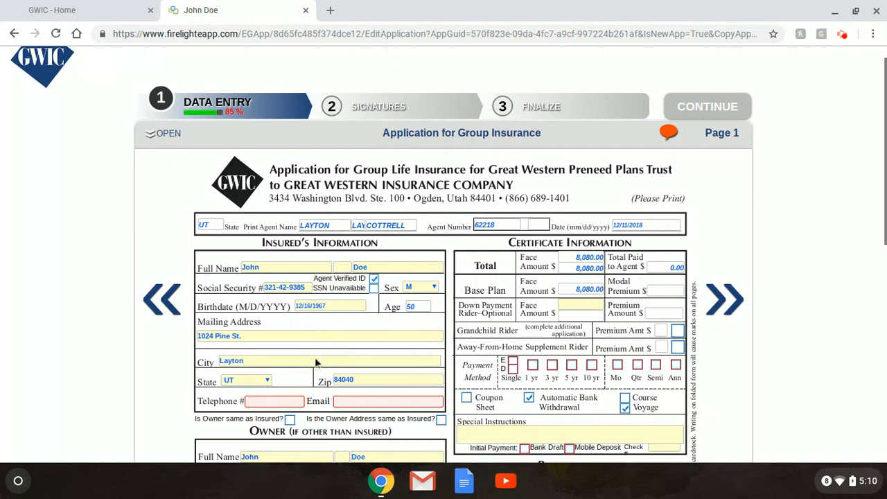
click(303, 401)
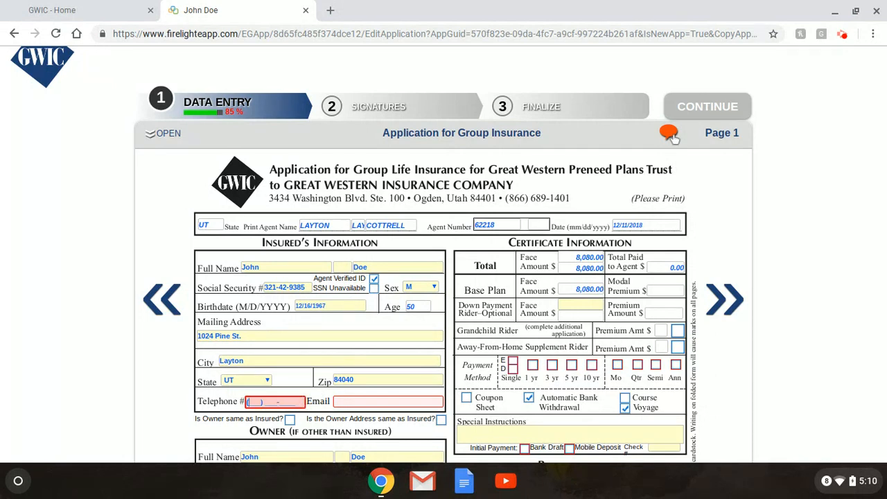
click(669, 133)
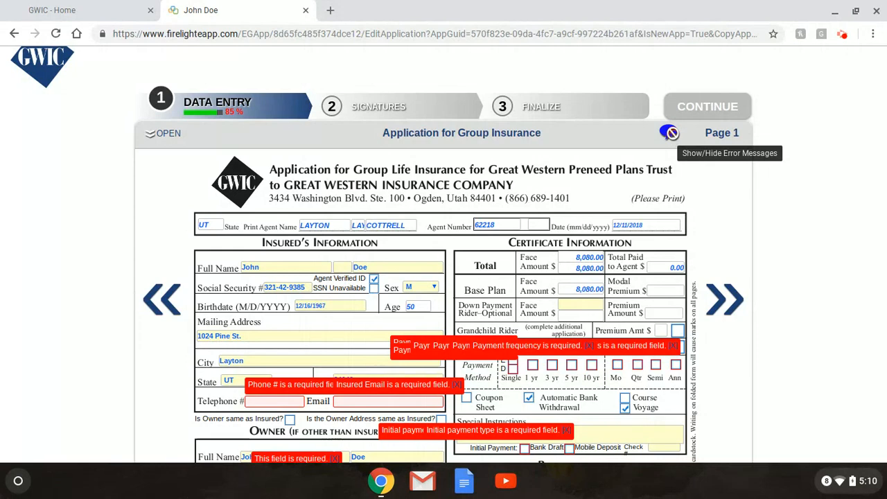
Hide the error messages and enter the insured's telephone number and e-mail address.
click(670, 133)
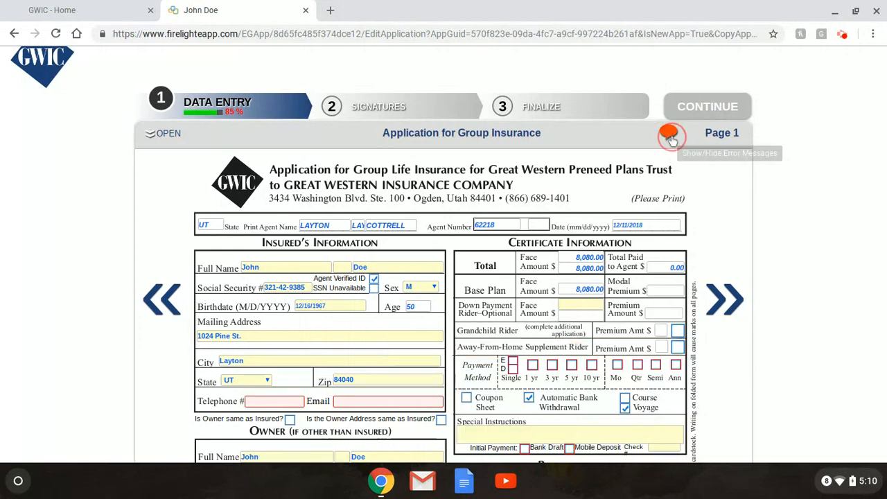
click(284, 401)
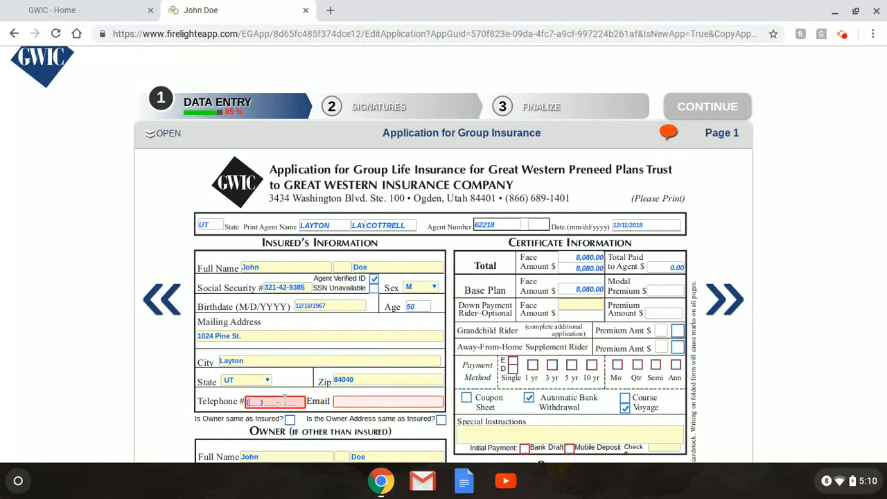
key(Tab)
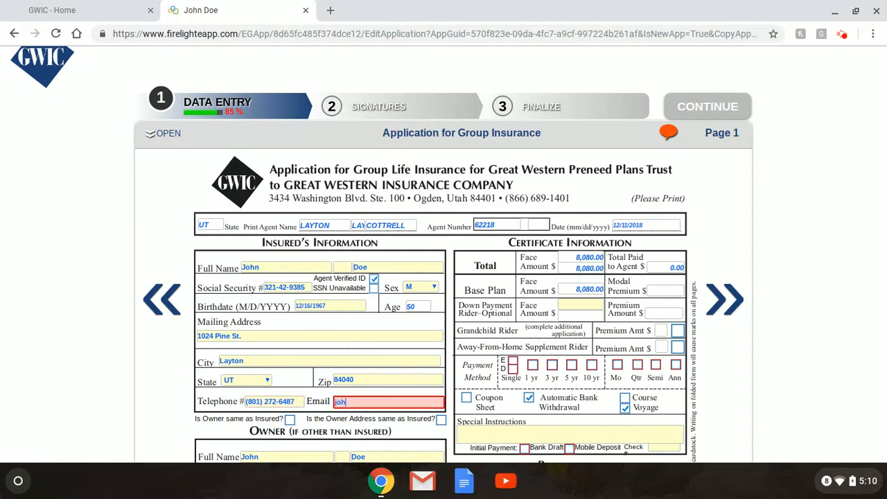
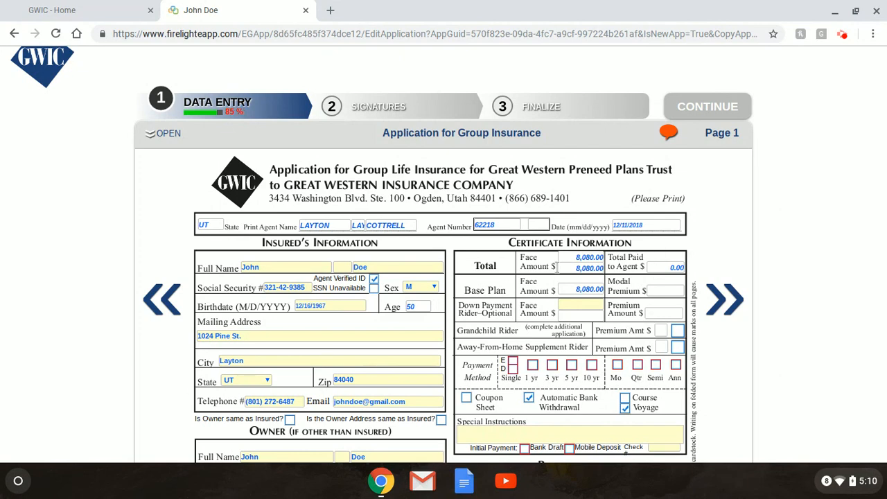
scroll(573, 331, down, 1)
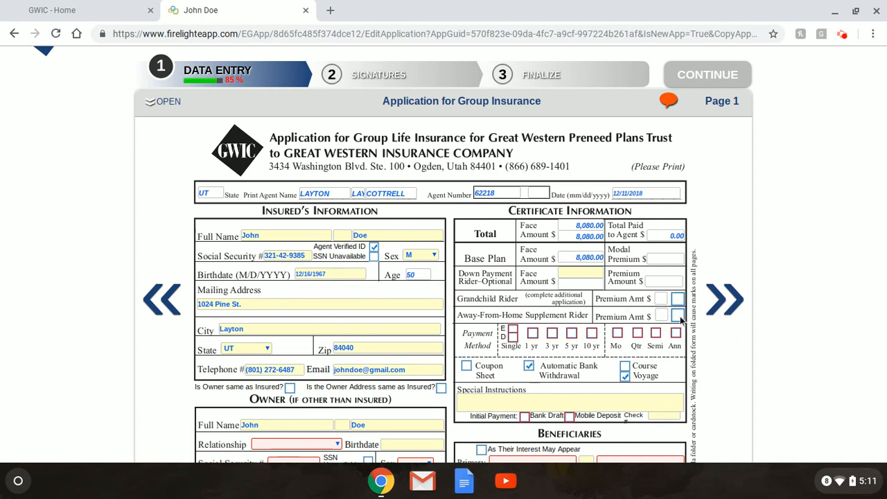
Add the Away-From-Home Supplement Rider and choose a 3 yr, Mo payment method.
click(678, 316)
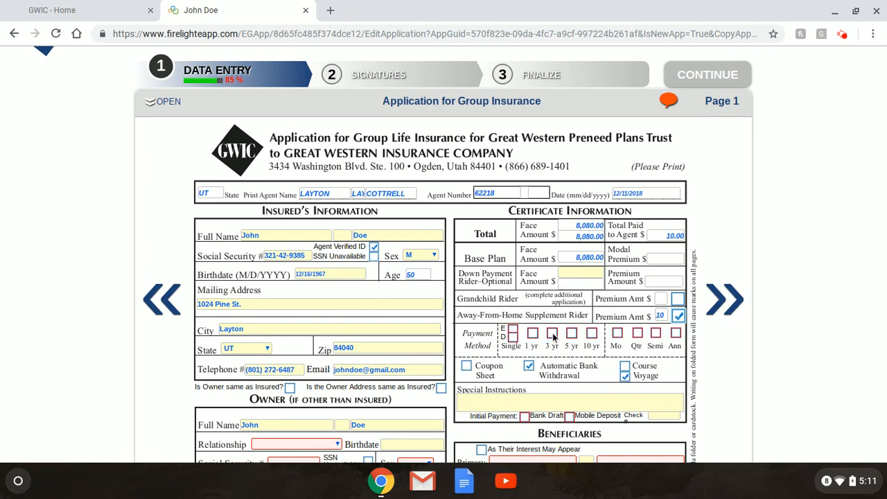
click(553, 335)
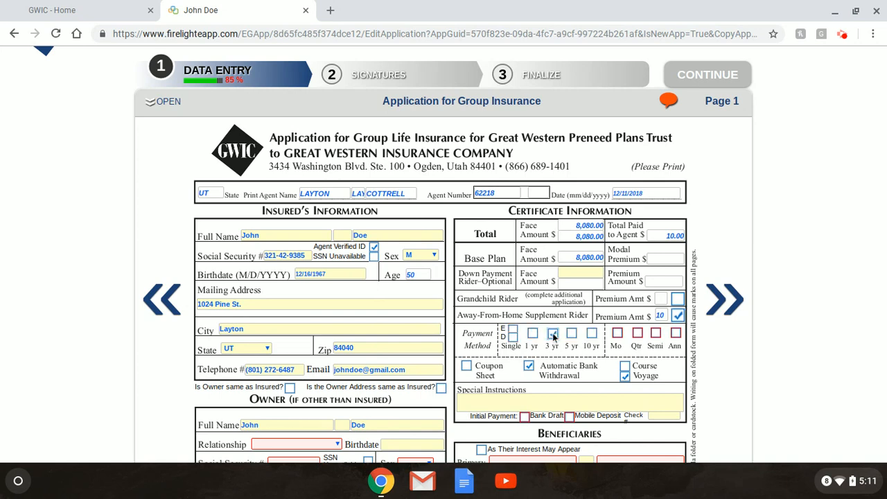
click(617, 335)
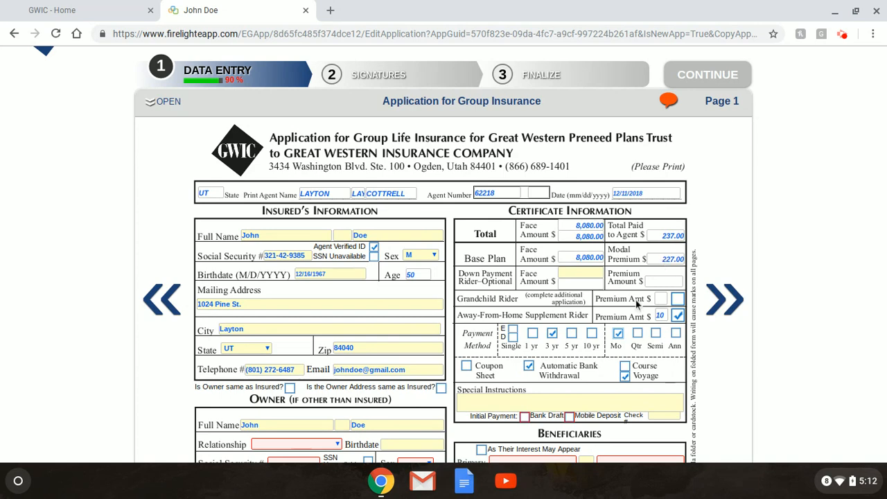
scroll(622, 283, down, 1)
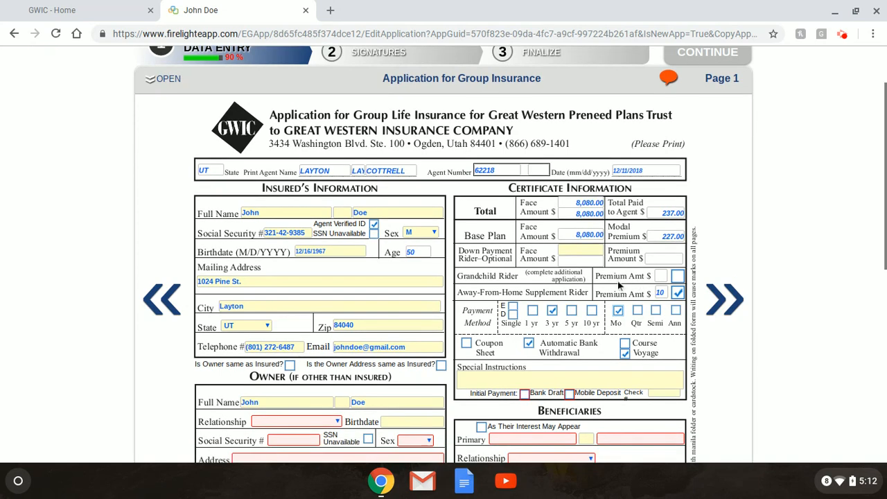
Choose Bank Draft initial payment; instructions: first payment immediately, then the 14th monthly from 1/14/19.
click(525, 393)
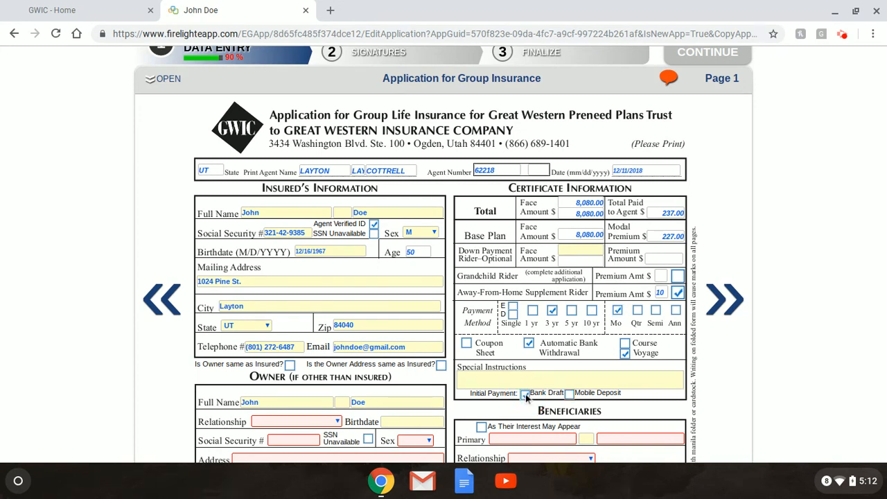
click(534, 378)
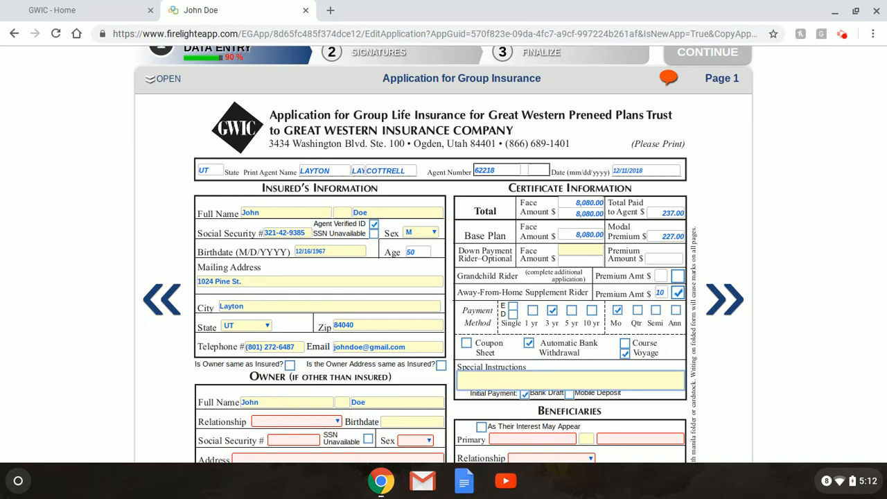
text(Take first payment immediately, then the 1)
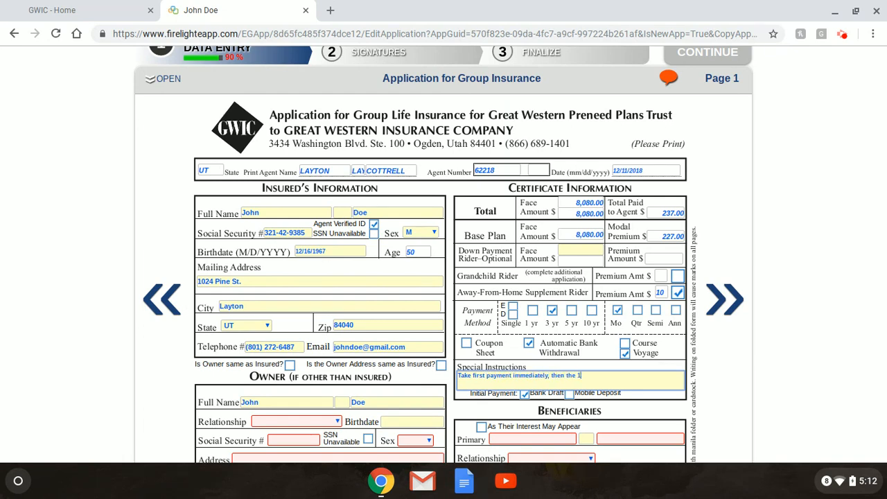
text(4th of each month begining)
key(BackSpace)
key(BackSpace)
key(BackSpace)
key(BackSpace)
text(ning 1/14/19.)
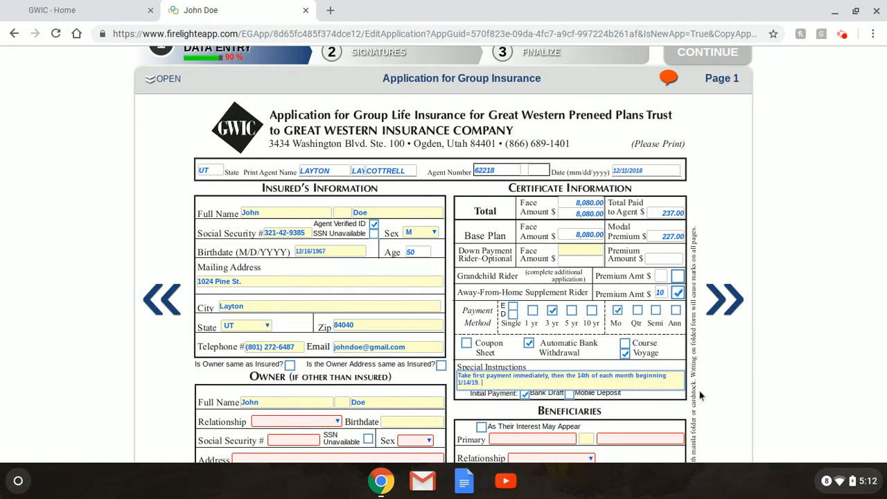
scroll(701, 394, down, 2)
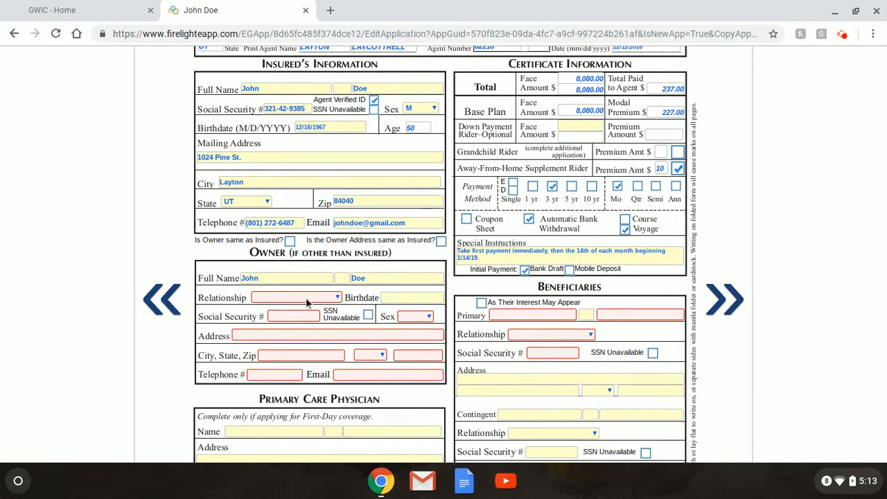
Make the owner the insured and set the primary beneficiary to As Their Interest May Appear.
click(290, 241)
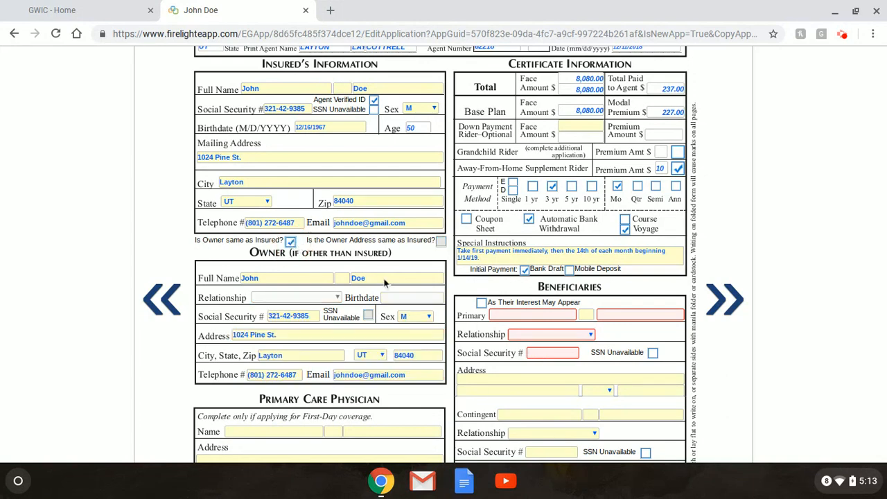
scroll(429, 287, down, 2)
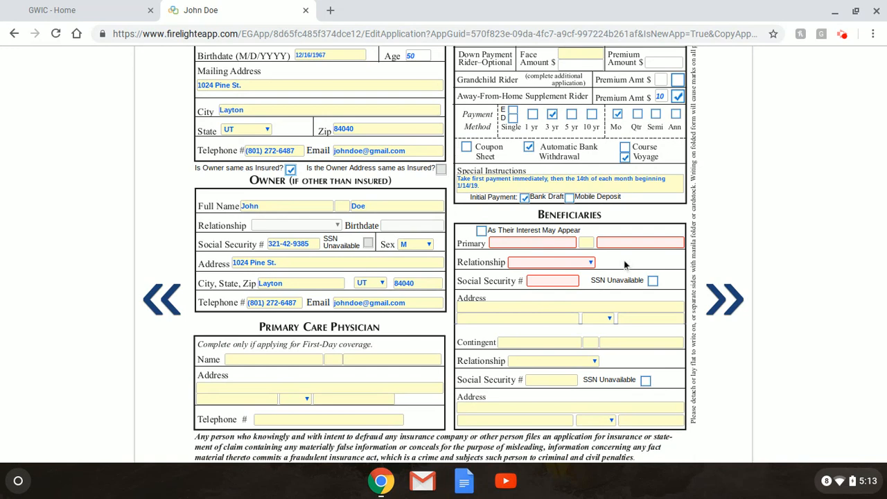
click(482, 230)
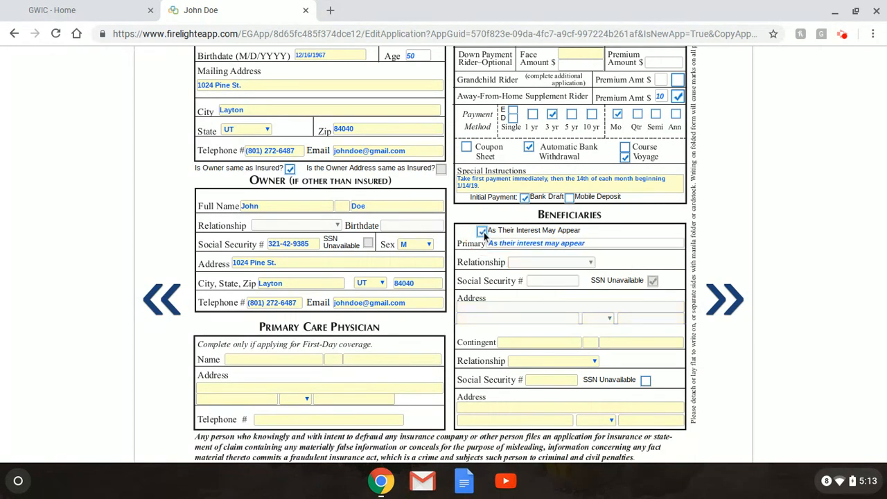
scroll(569, 281, down, 1)
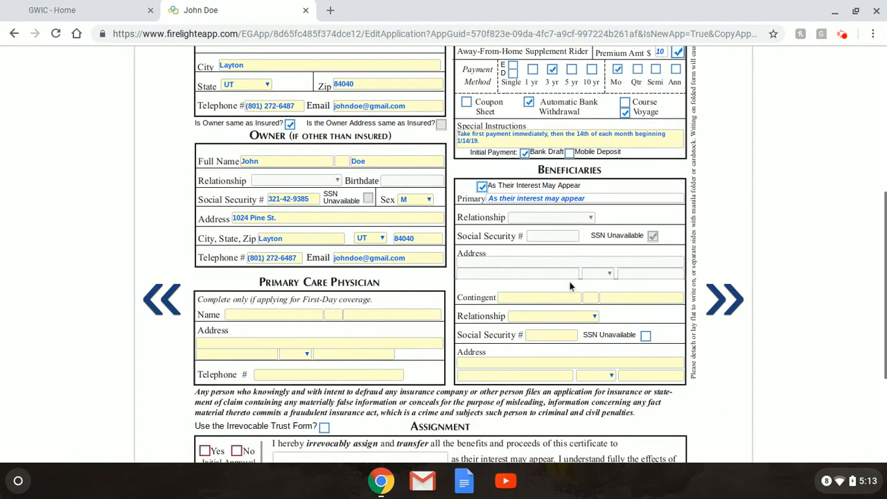
Enter the contingent beneficiary's first and last name.
click(557, 296)
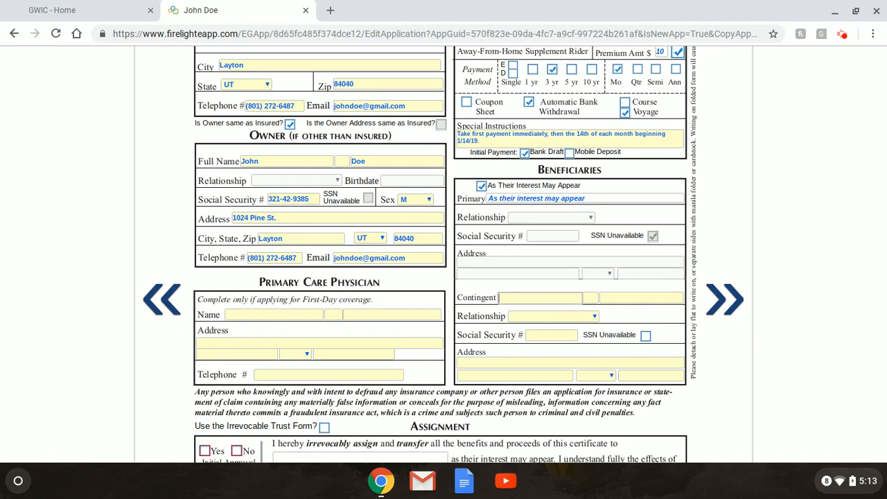
text(Jane)
key(Tab)
key(Tab)
text(Doe)
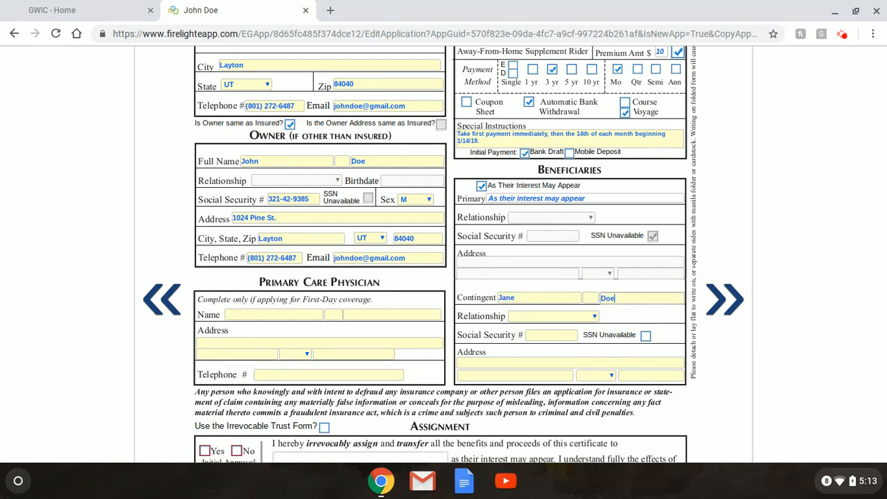
key(Tab)
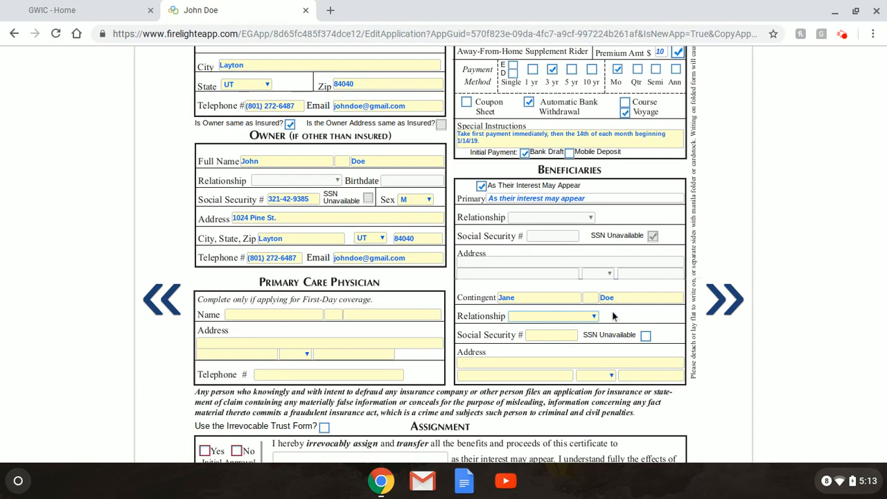
Set the contingent beneficiary's relationship to Child.
click(596, 318)
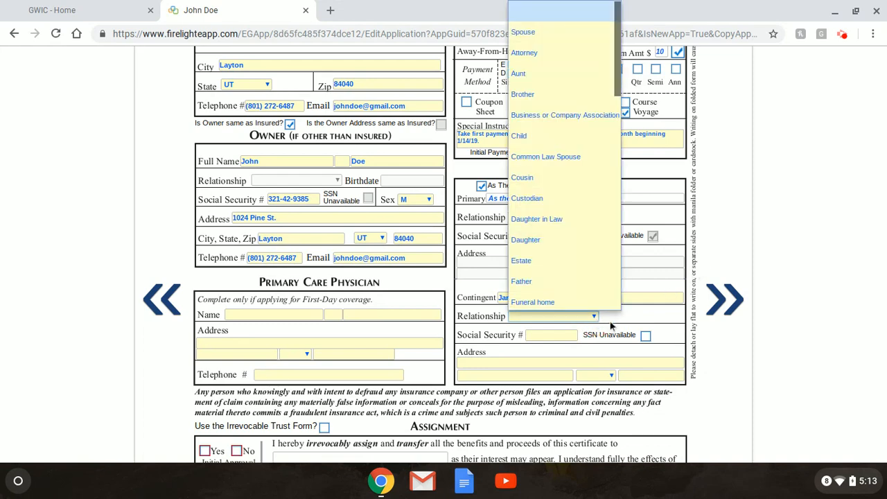
click(630, 322)
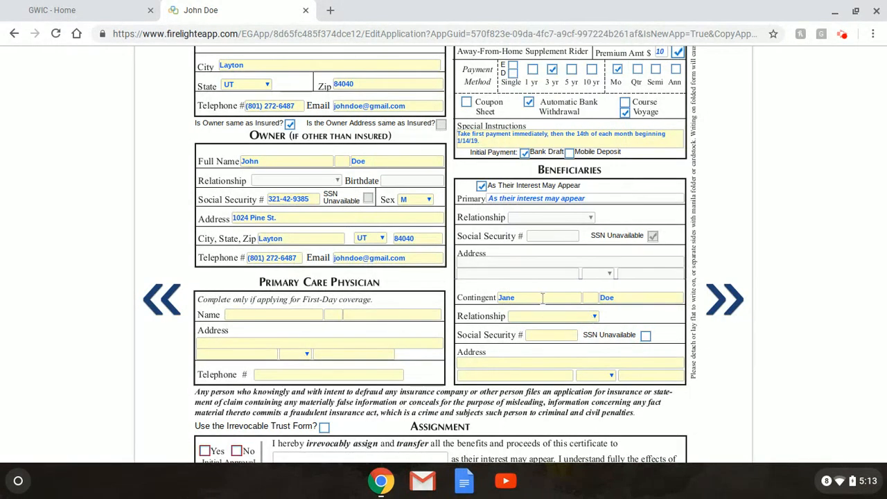
scroll(468, 303, up, 1)
scroll(467, 302, up, 1)
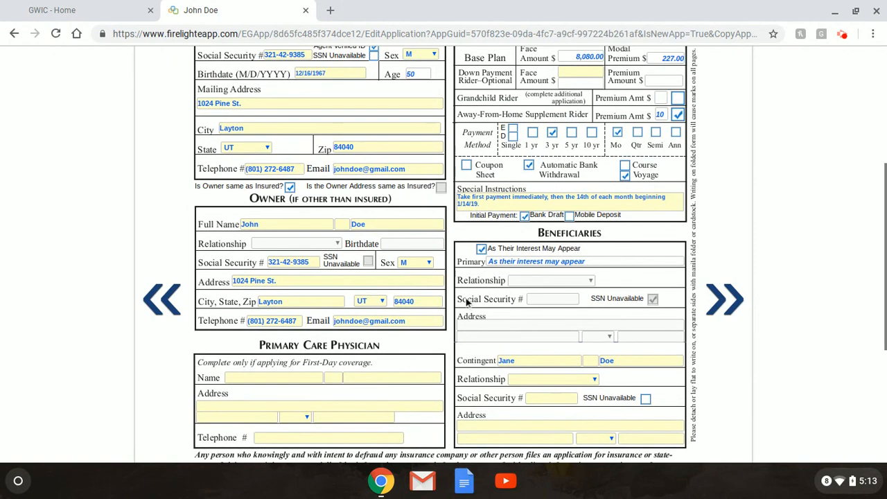
scroll(467, 302, down, 2)
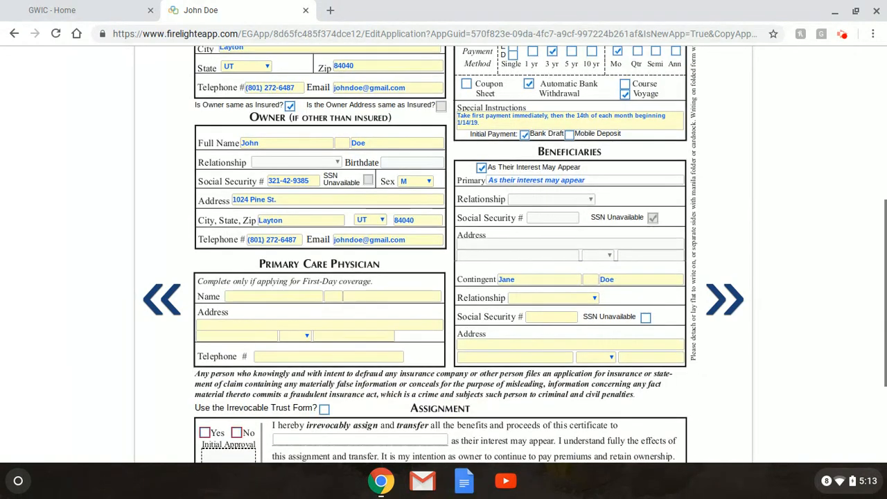
click(581, 299)
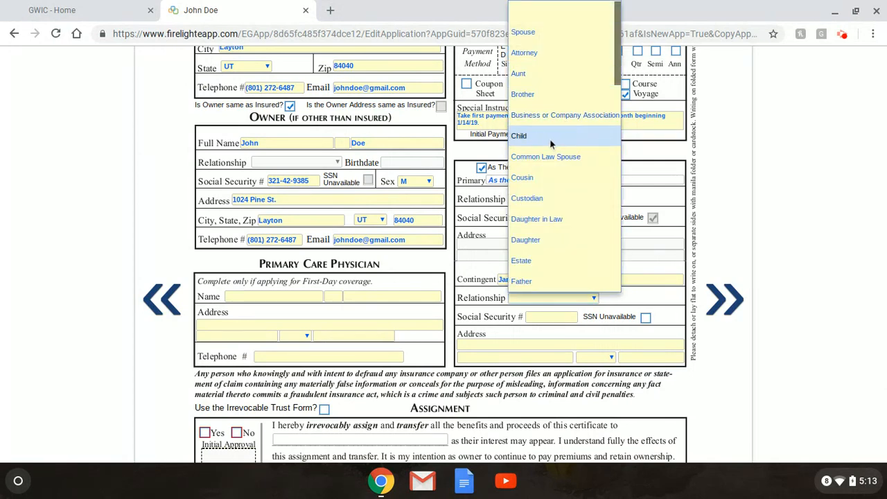
click(551, 142)
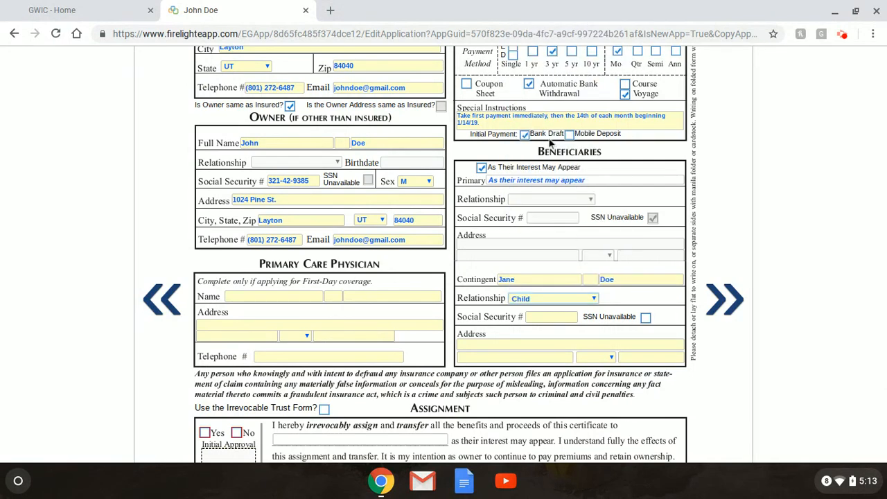
click(646, 306)
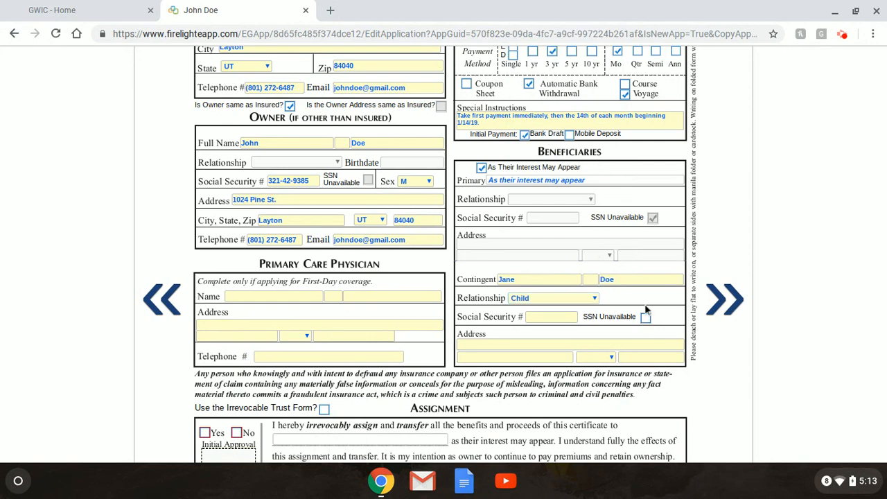
Mark the contingent beneficiary's SSN as unavailable.
click(556, 316)
click(545, 342)
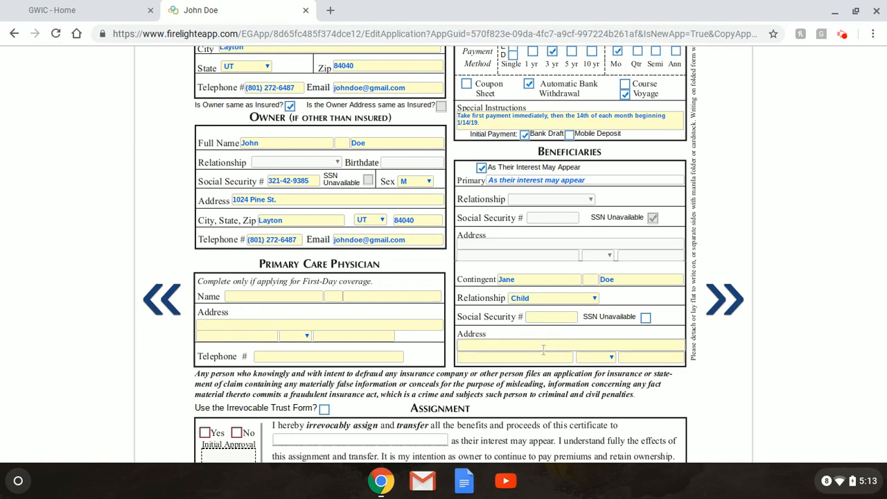
click(535, 357)
click(645, 318)
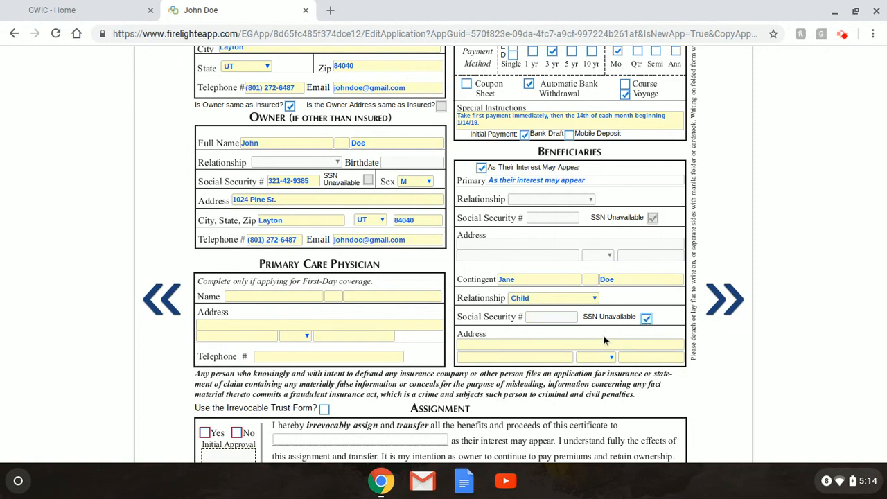
click(576, 340)
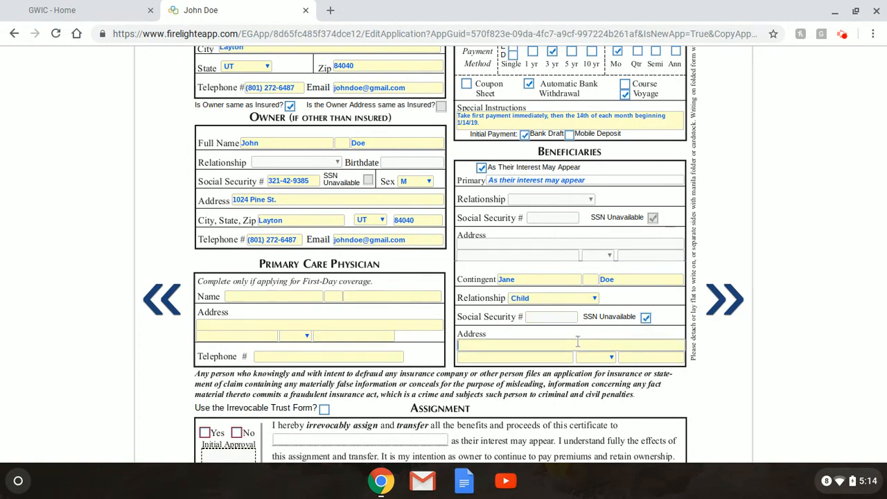
Enter the contingent beneficiary's street address, city Ogden, state UT and zip code.
key(Tab)
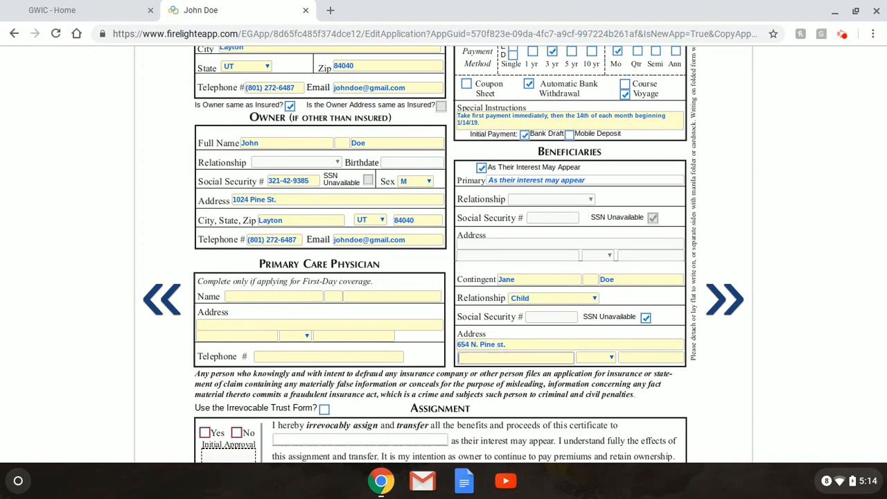
text(Ogden)
key(Tab)
text(ut)
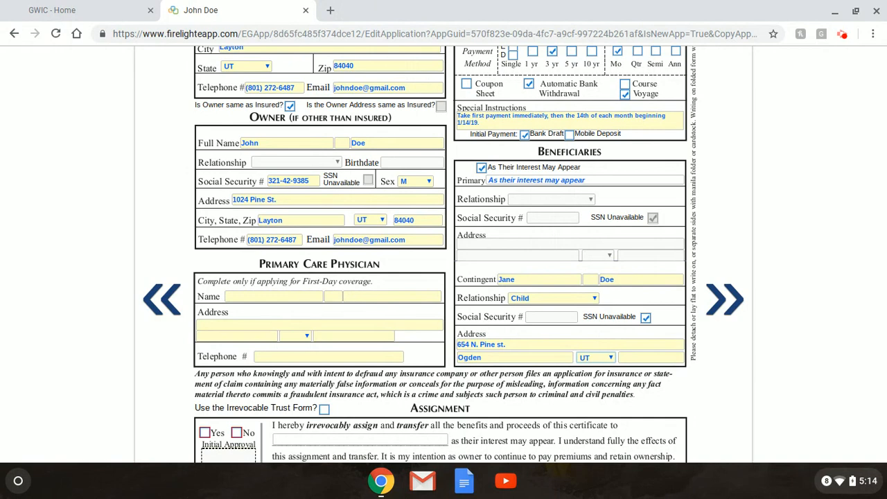
key(Tab)
text(758474)
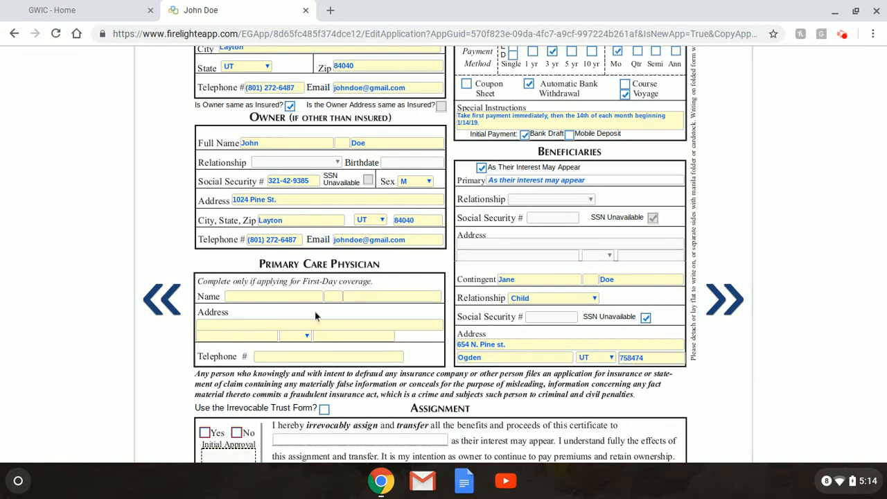
Commit the zip code entry and dismiss the low disk space notification.
click(284, 312)
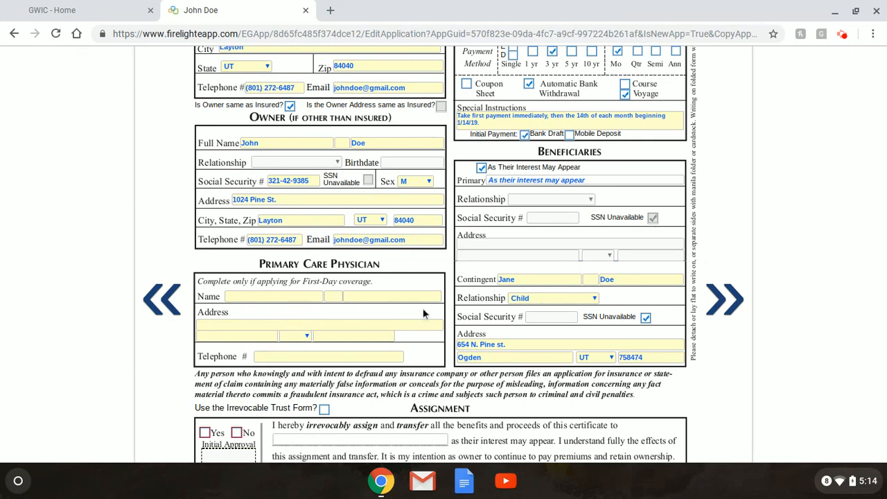
scroll(420, 310, down, 3)
scroll(346, 244, up, 1)
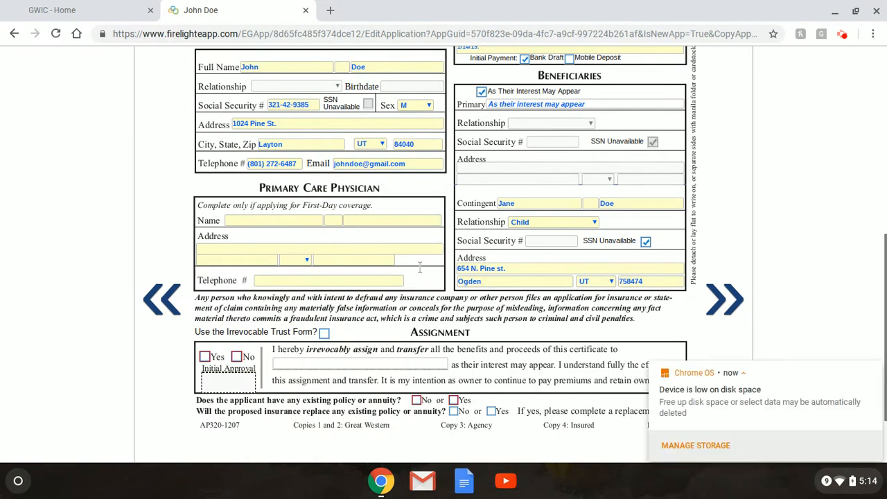
click(873, 371)
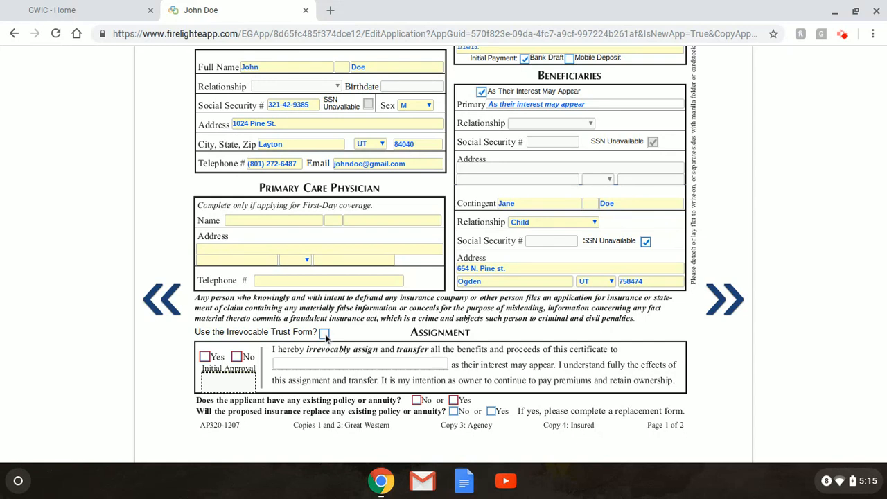
Mark the Irrevocable Trust Form as used and approve the assignment with Yes.
click(325, 334)
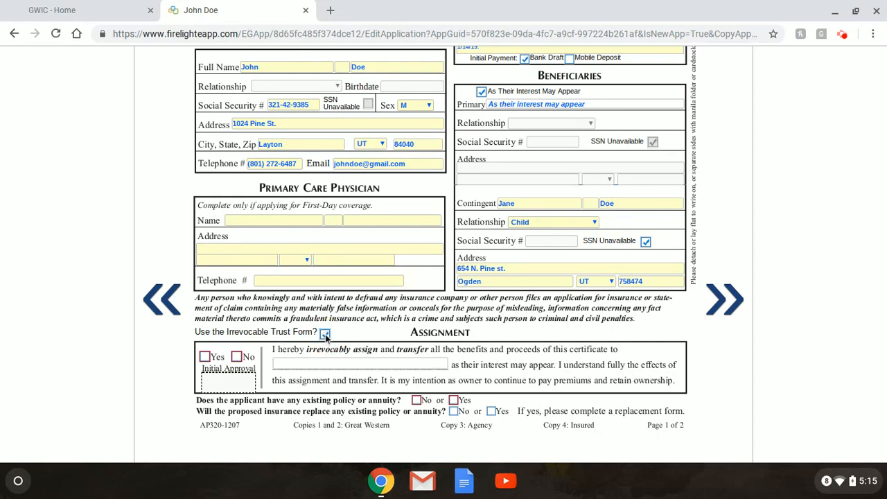
click(205, 357)
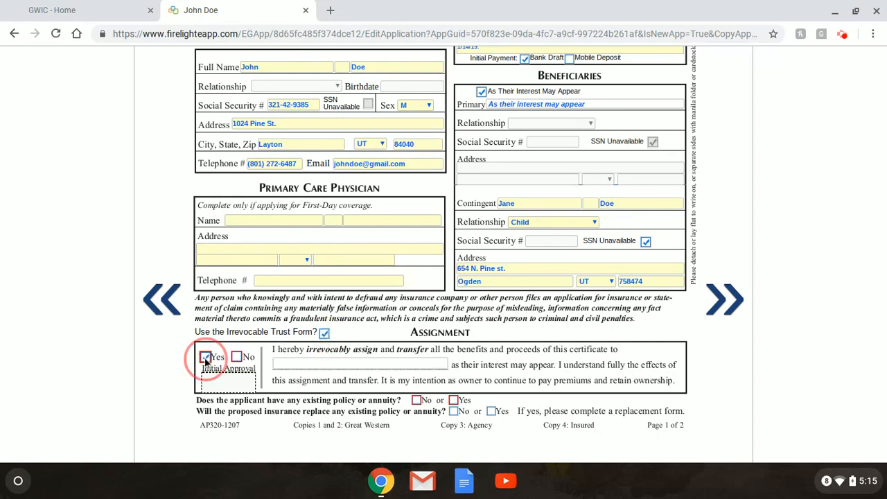
click(399, 360)
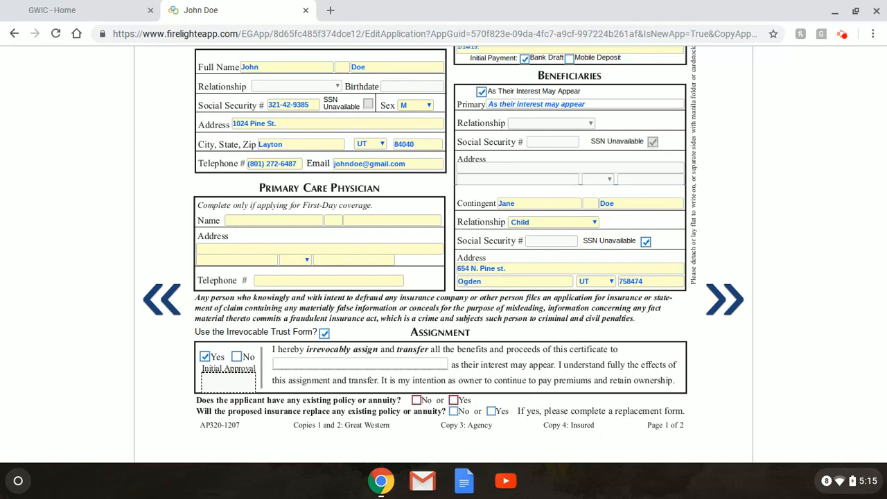
Answer No to both existing-policy and replacement questions, then go to page 2.
click(416, 402)
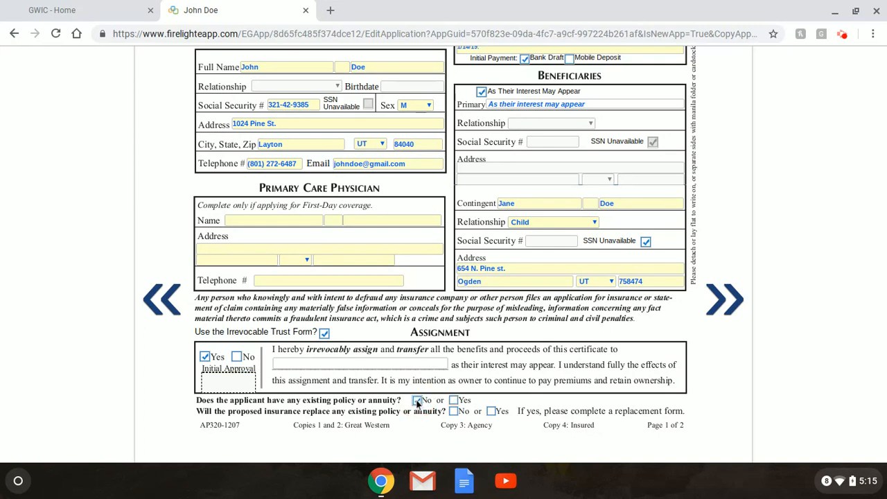
click(454, 412)
click(725, 311)
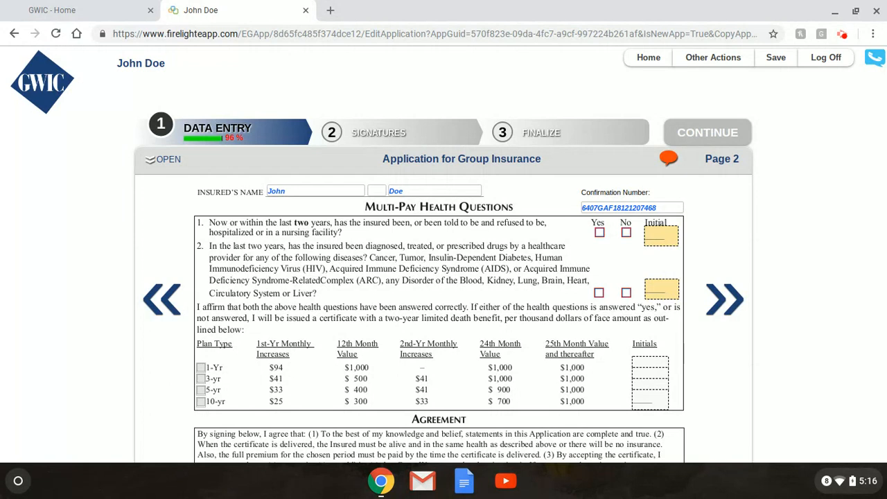
Answer No to health questions 1 and 2, reverting a brief Yes on question 2.
click(627, 233)
click(627, 293)
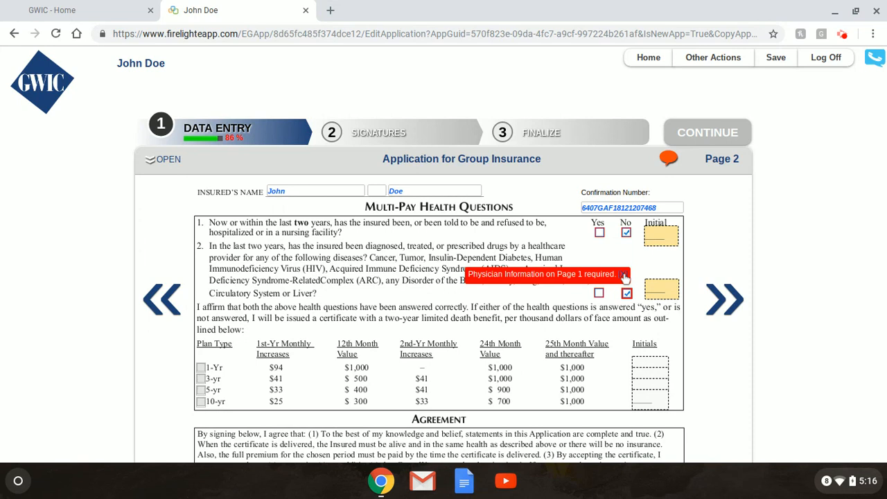
click(625, 277)
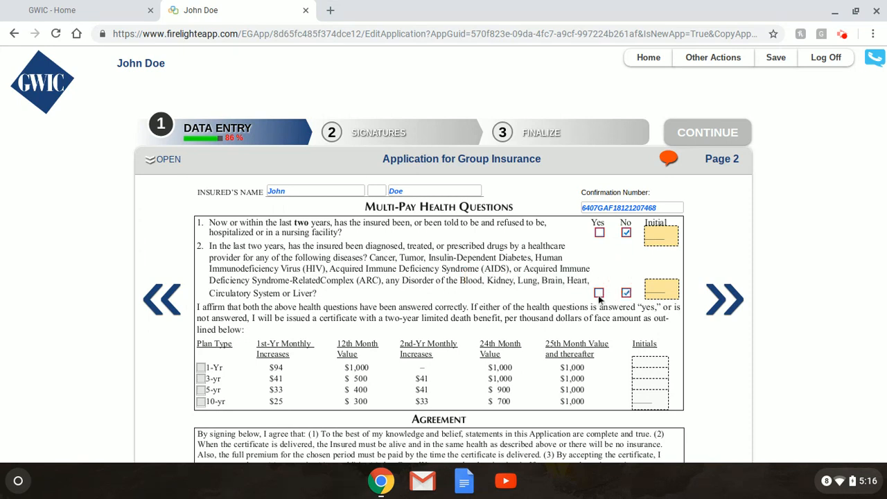
click(599, 293)
click(201, 378)
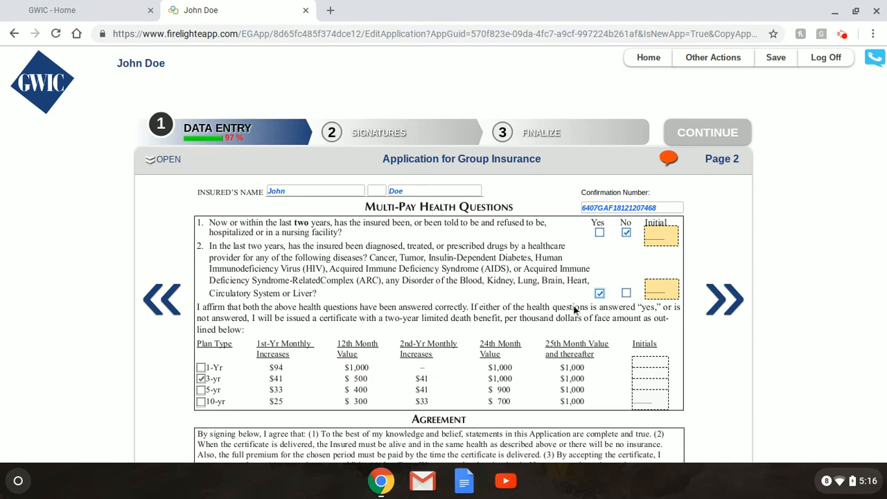
click(627, 293)
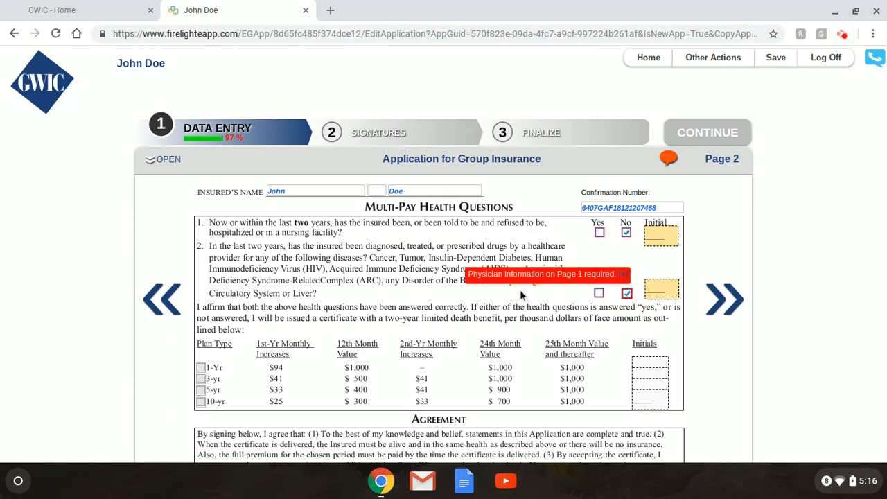
scroll(521, 295, down, 2)
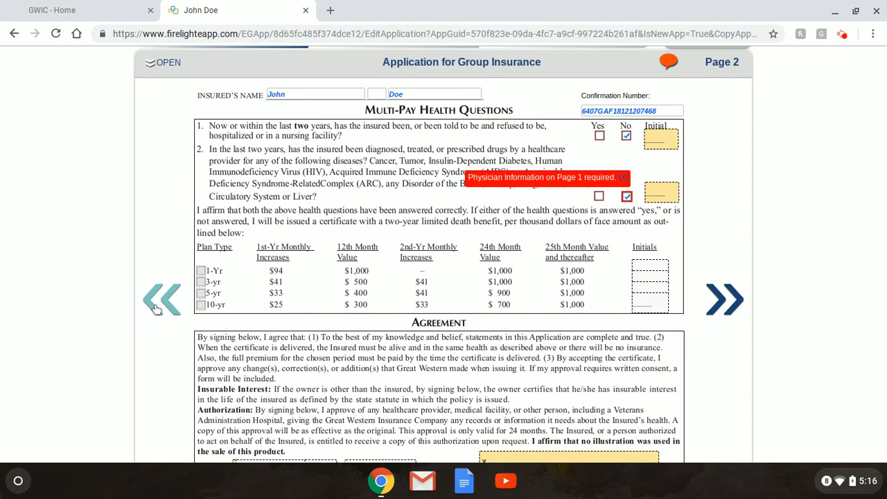
scroll(156, 308, up, 2)
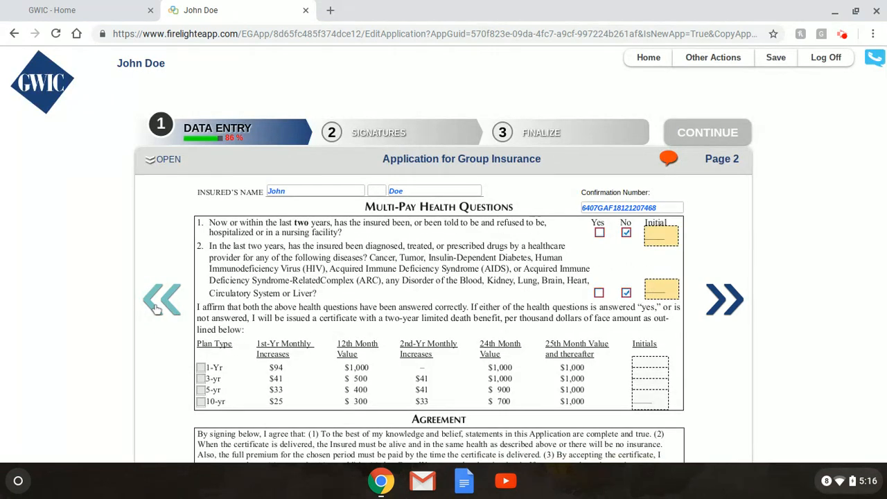
Back on page 1, enter the primary care physician's first and last name.
click(162, 299)
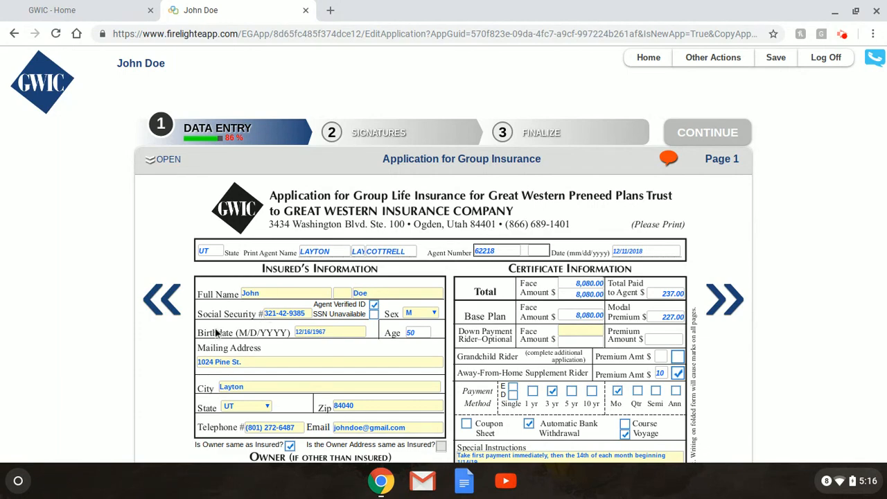
scroll(215, 331, down, 2)
scroll(215, 333, down, 4)
scroll(215, 332, up, 1)
scroll(215, 333, down, 1)
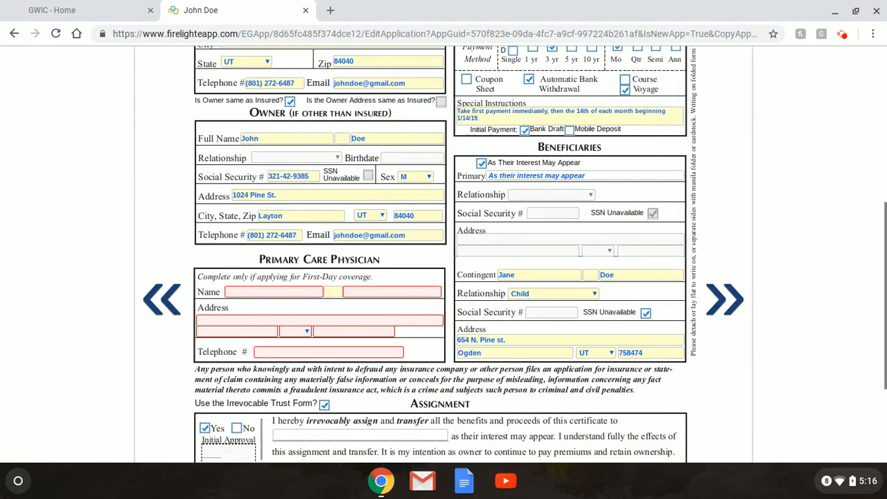
click(285, 291)
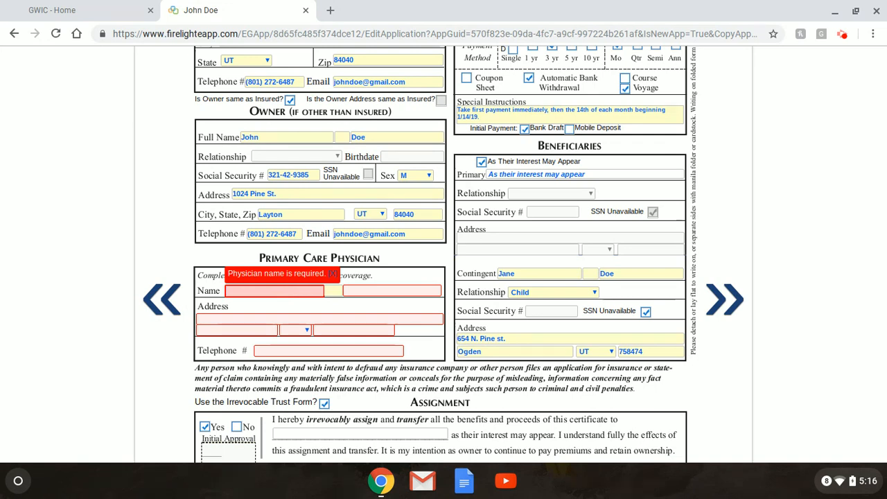
text(CArson)
key(BackSpace)
key(BackSpace)
key(BackSpace)
key(BackSpace)
text(r)
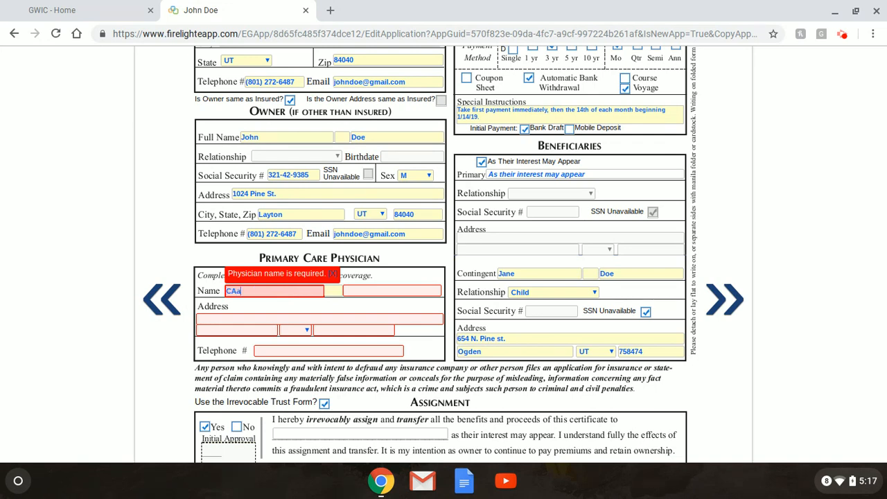
key(BackSpace)
key(BackSpace)
key(Tab)
key(Tab)
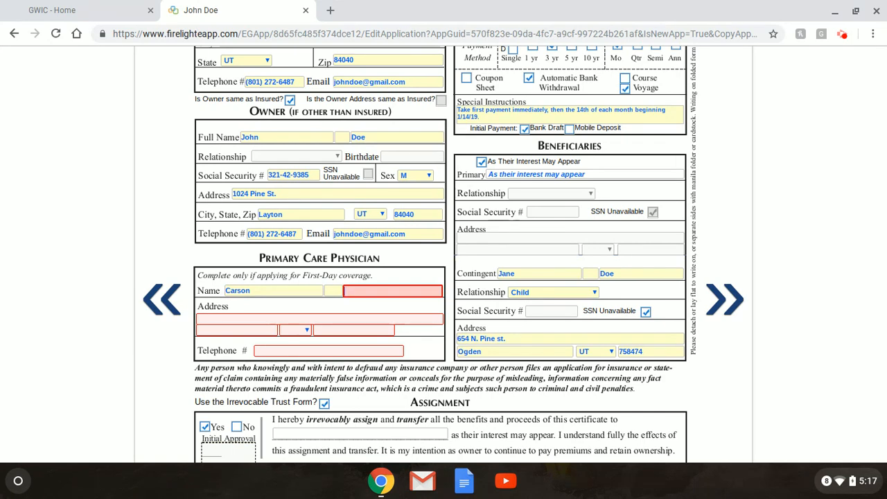
Enter the physician's street address, city Layton, state UT, zip code and telephone number.
click(260, 319)
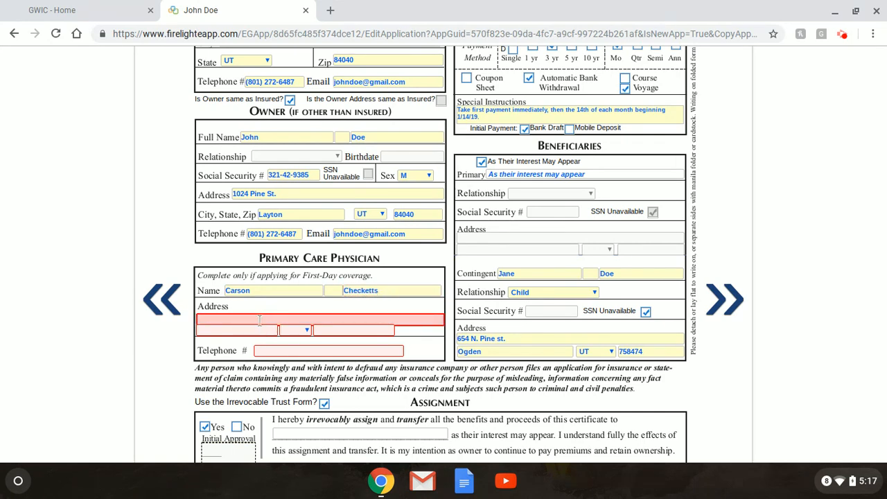
key(Tab)
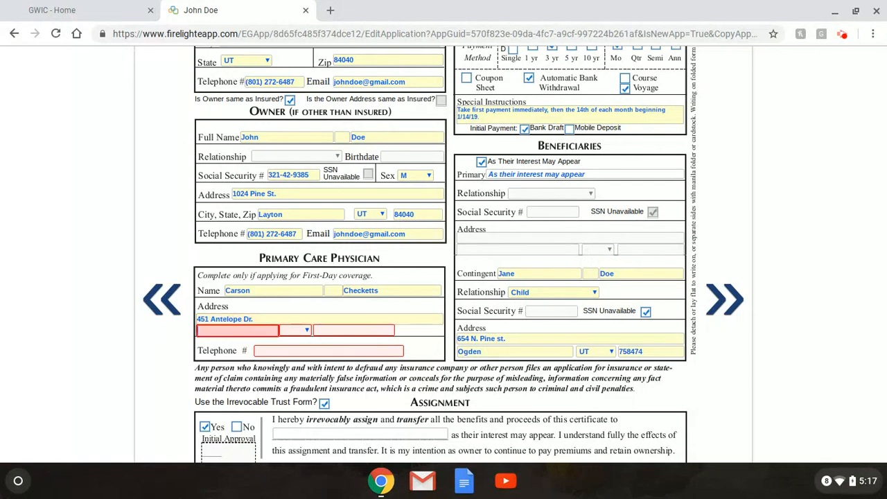
text(Layton)
key(Tab)
key(u)
key(Tab)
text(8)
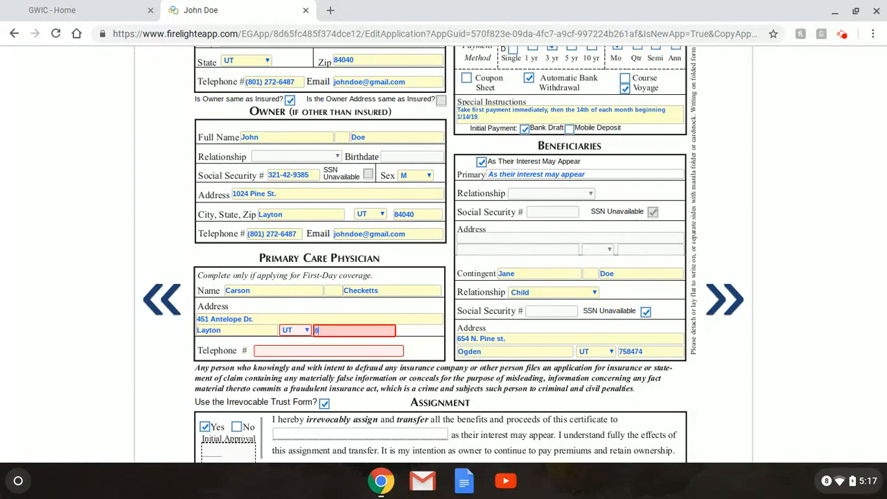
text(4040)
key(Tab)
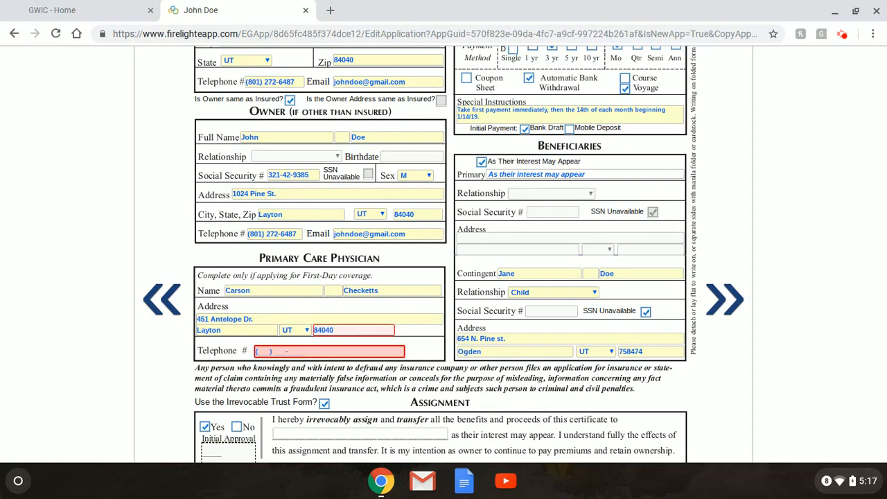
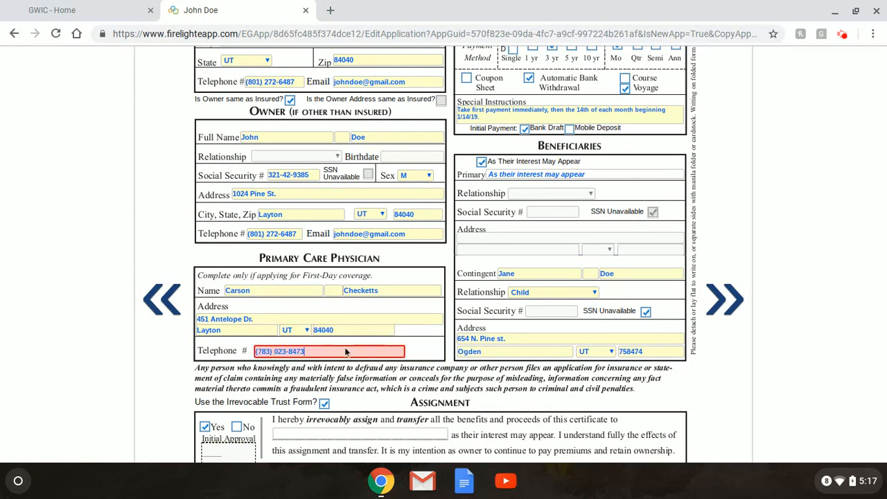
click(416, 357)
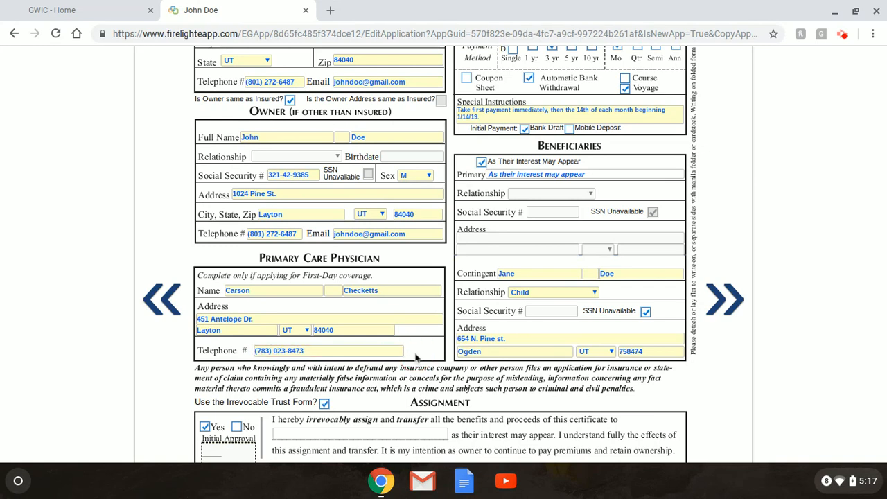
click(724, 302)
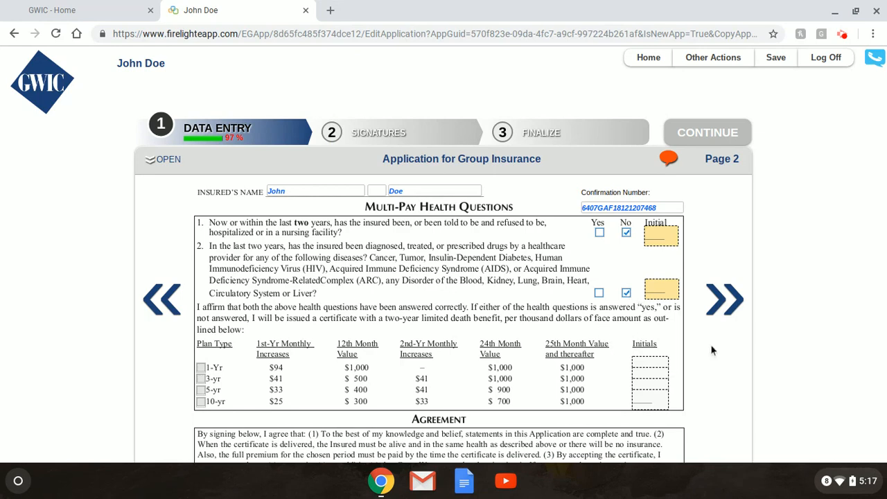
Enter depository bank America First Credit Union and its transit routing number.
scroll(711, 350, down, 3)
scroll(712, 350, down, 1)
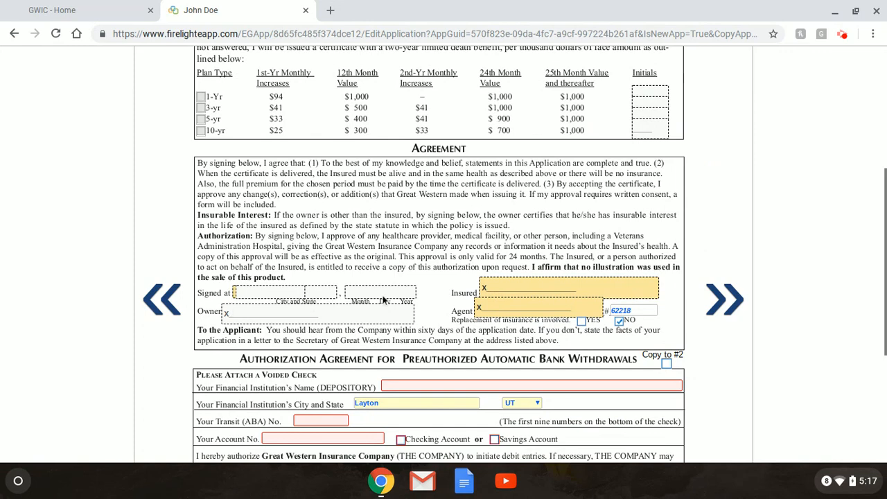
scroll(444, 287, down, 1)
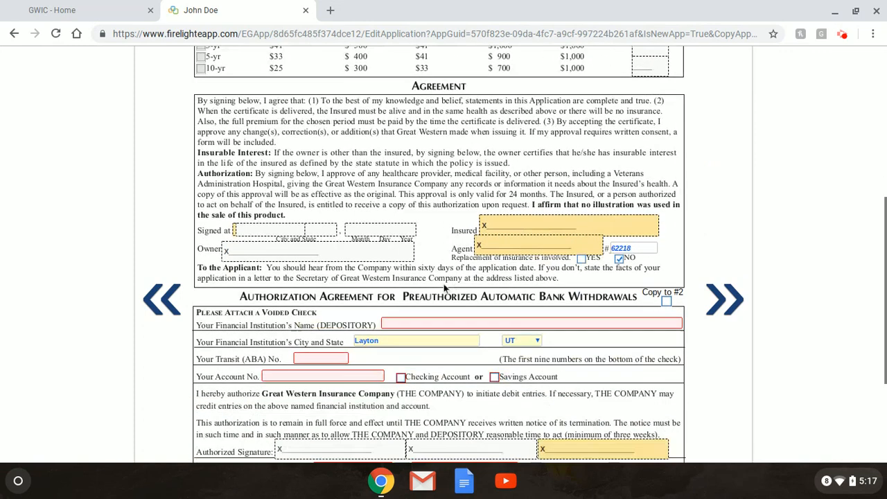
scroll(444, 286, down, 2)
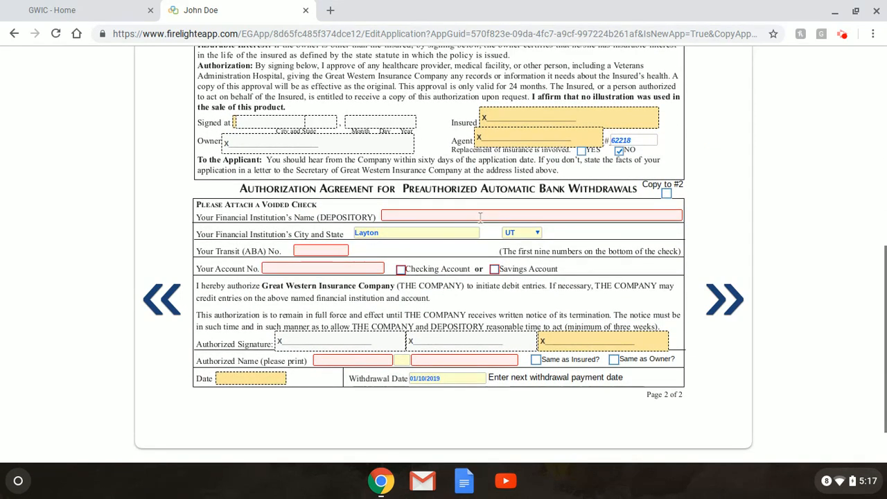
click(482, 216)
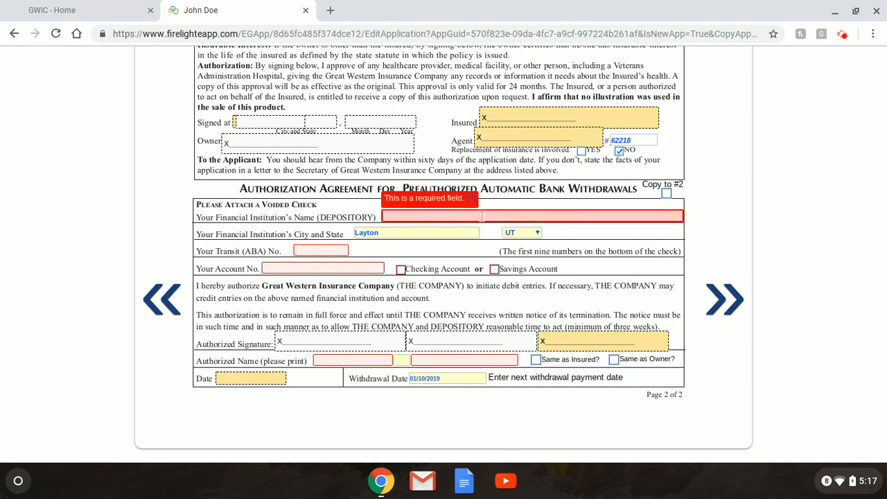
text(America First)
text(Credit Union)
key(Tab)
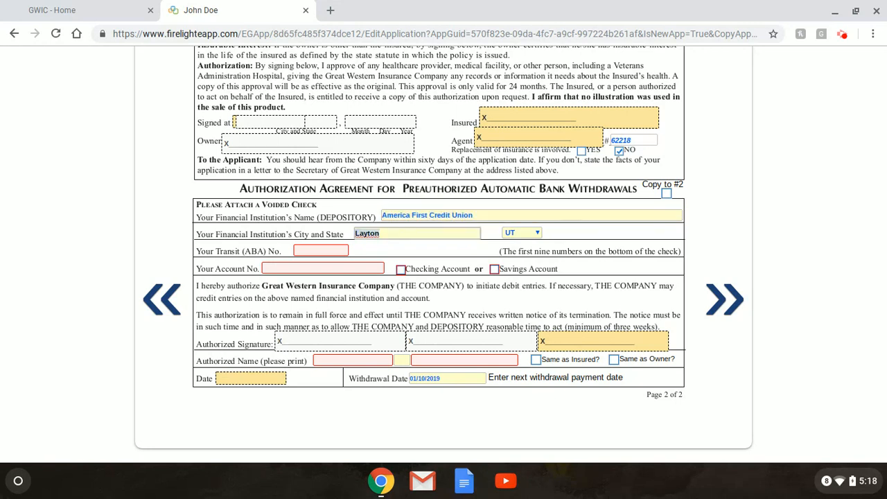
key(Tab)
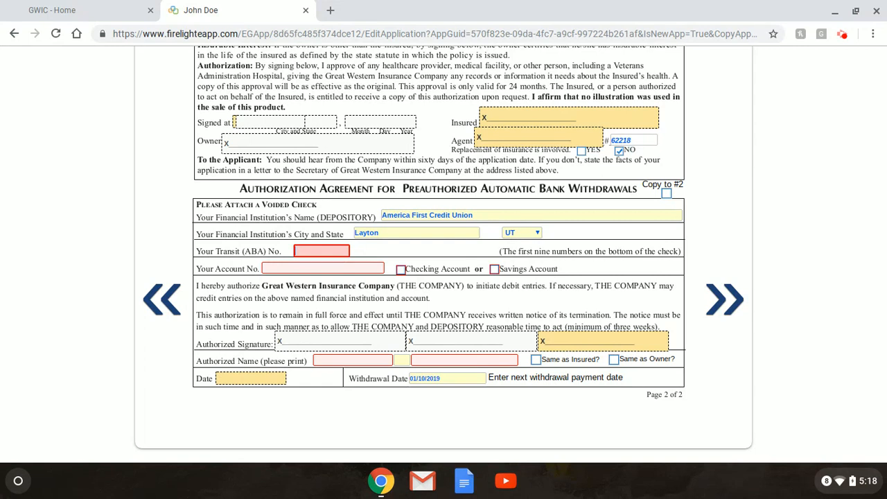
text(324)
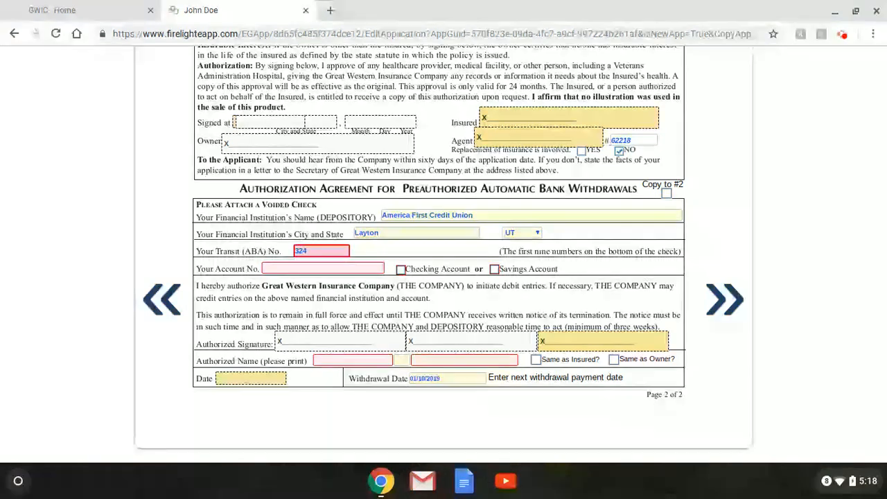
text(3)
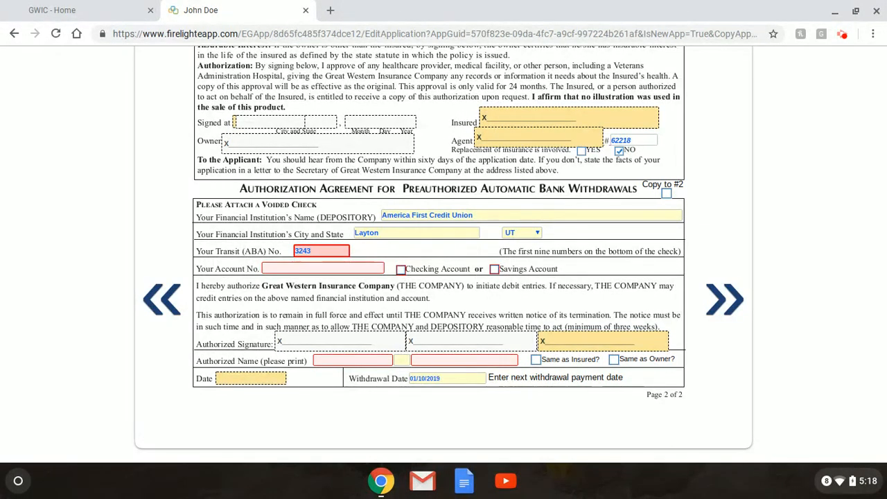
text(77516)
Enter the account number, mark it checking, and fill the authorized name with the insured's name.
click(363, 268)
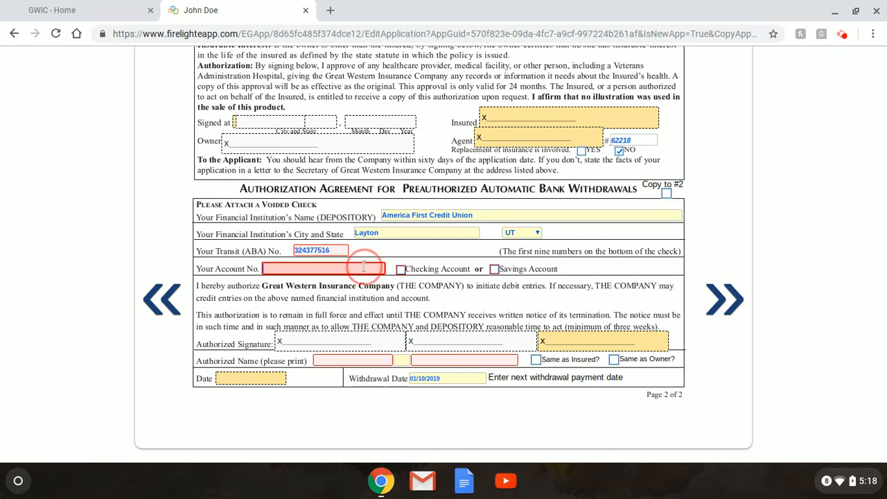
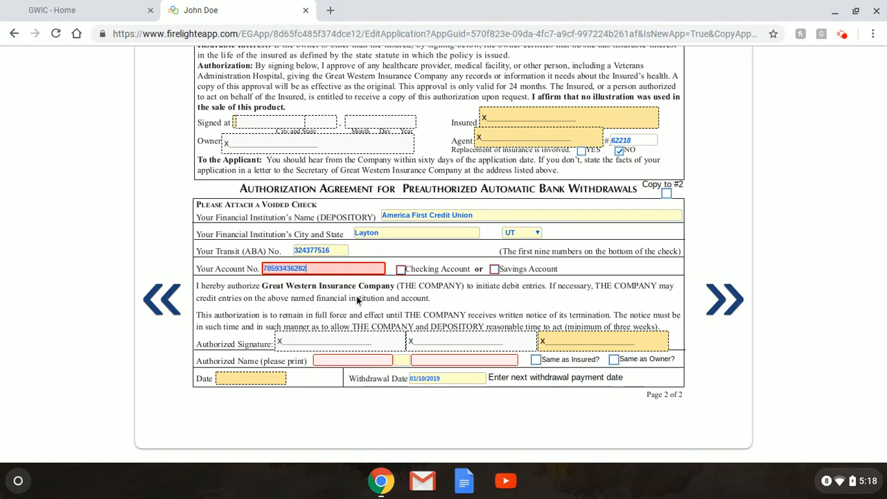
click(400, 273)
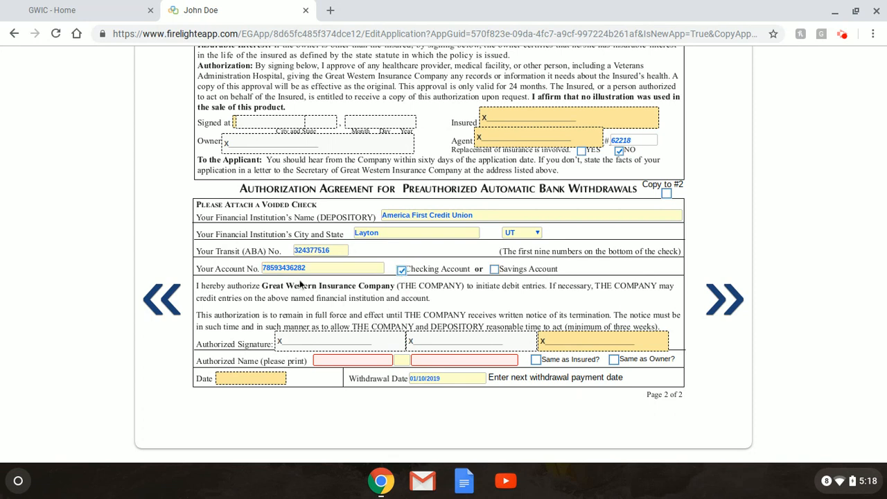
click(388, 361)
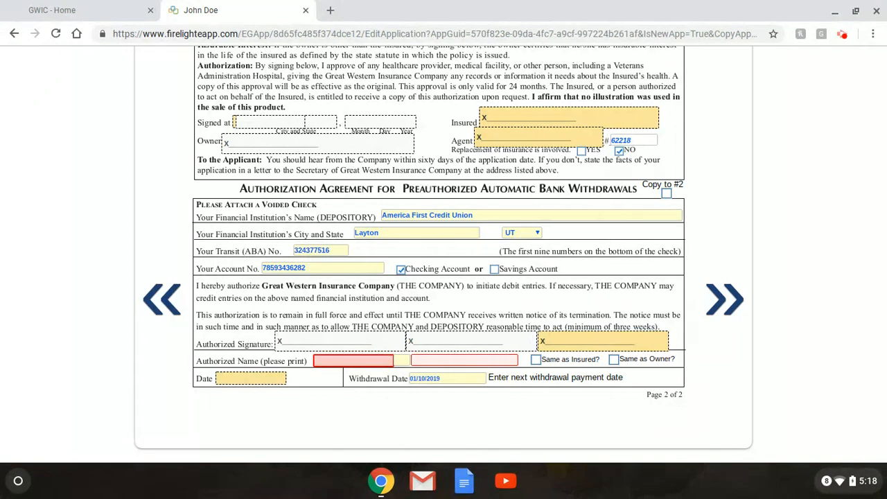
text(John)
key(Tab)
key(Tab)
text(D)
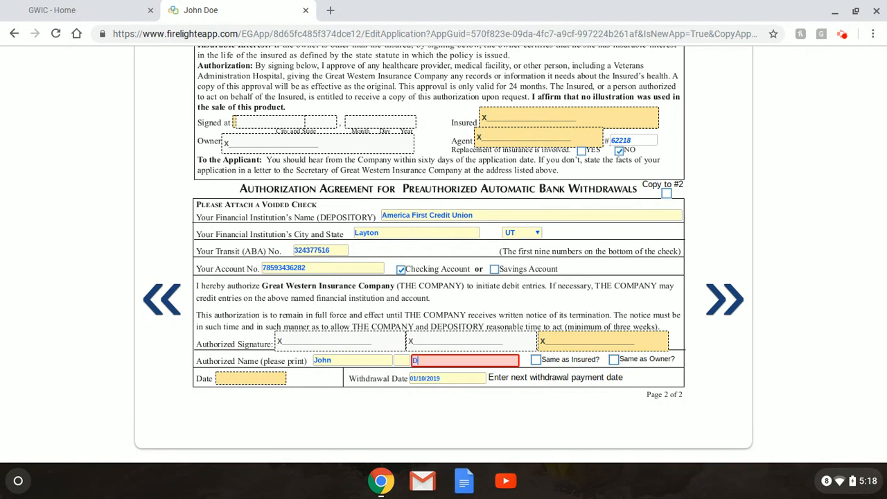
text(oe)
click(452, 378)
click(372, 360)
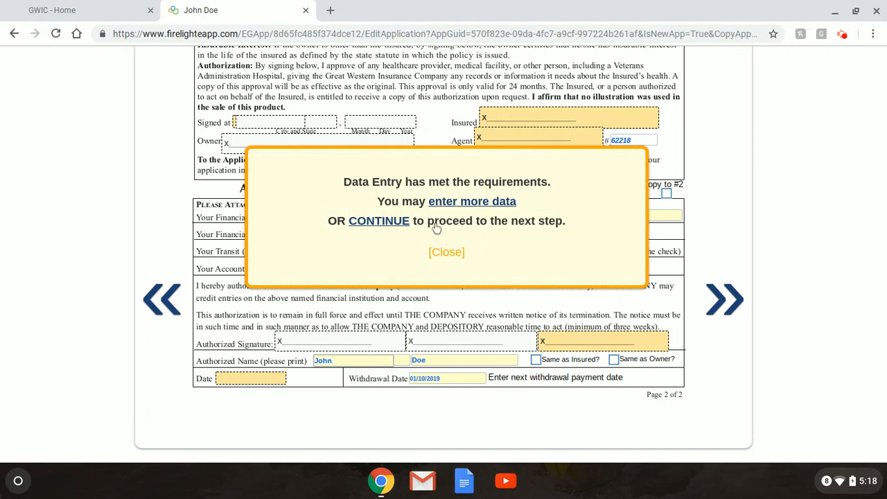
Dismiss the completion notice, tick Same as Insured for the authorized signer, and advance.
click(458, 257)
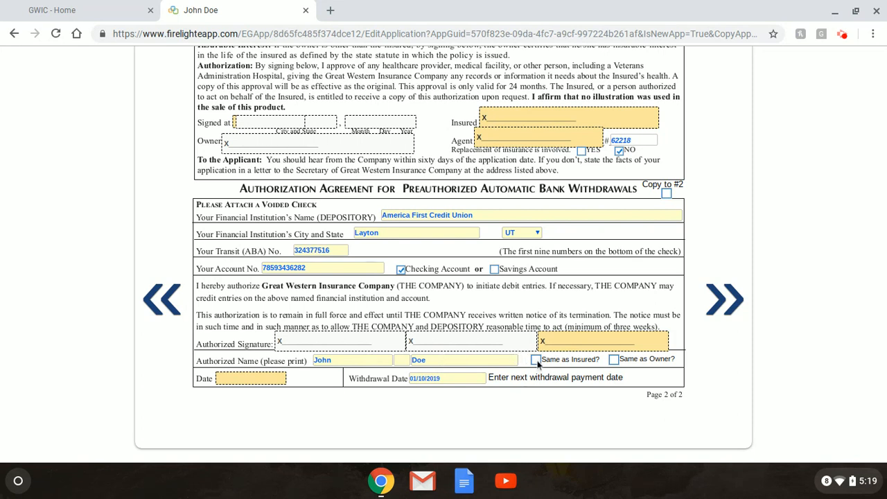
click(614, 360)
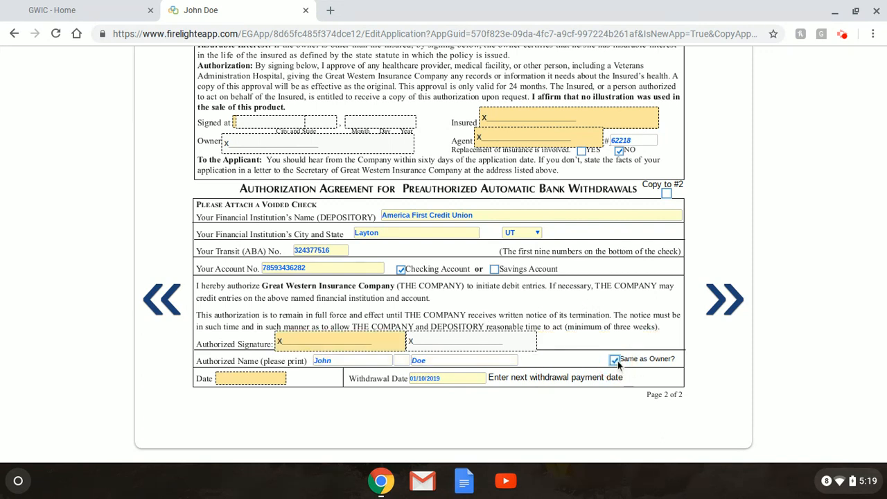
click(617, 363)
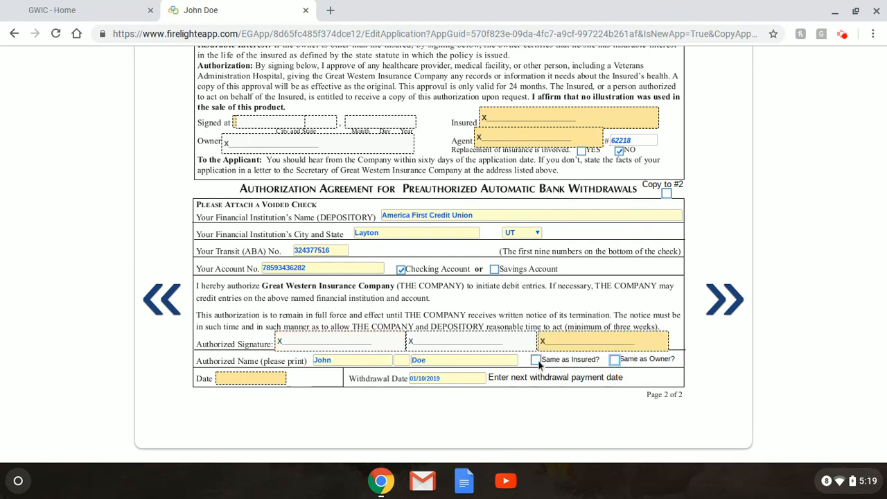
click(537, 361)
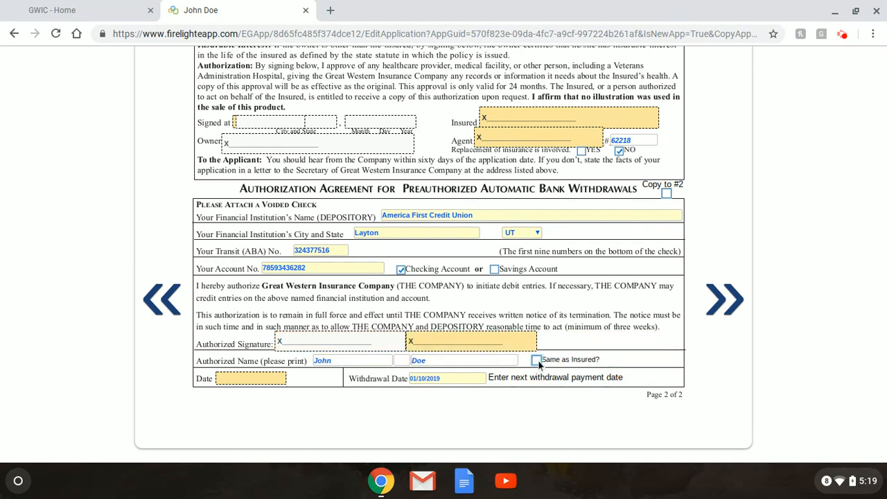
click(538, 361)
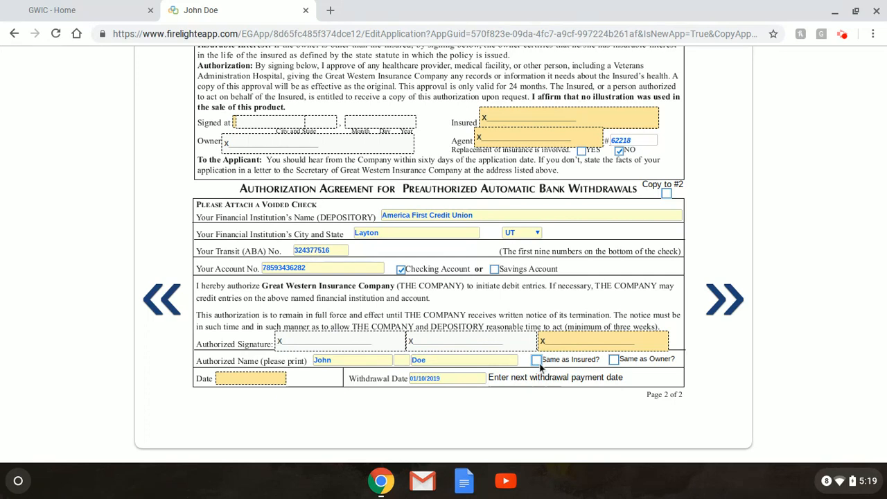
click(539, 364)
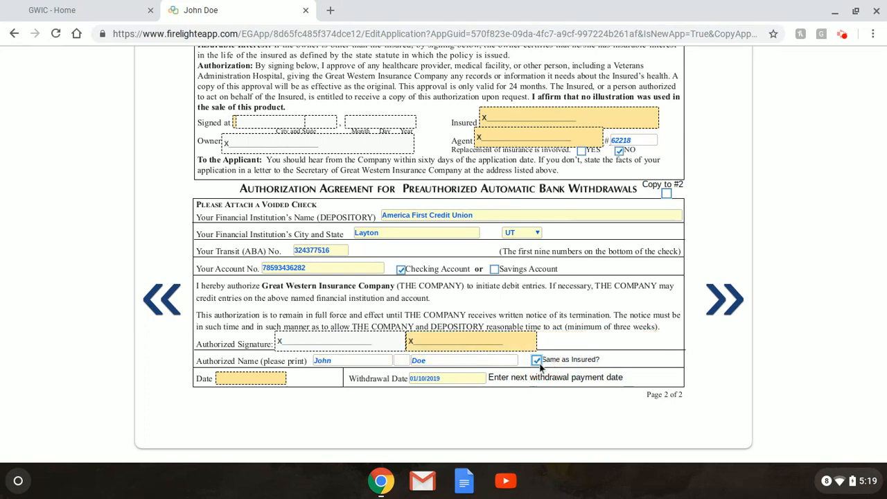
click(731, 308)
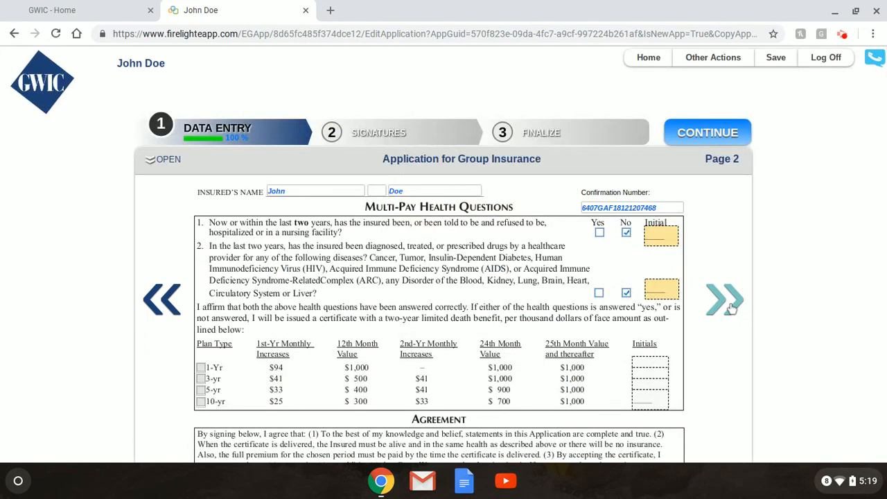
Review the page 3 limited death benefit percentage table, then continue to the ownership assignment.
click(731, 308)
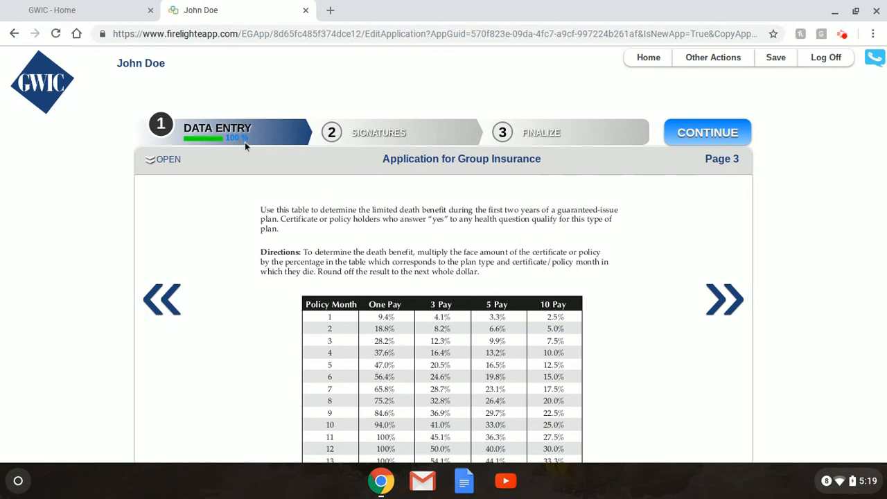
scroll(628, 305, down, 6)
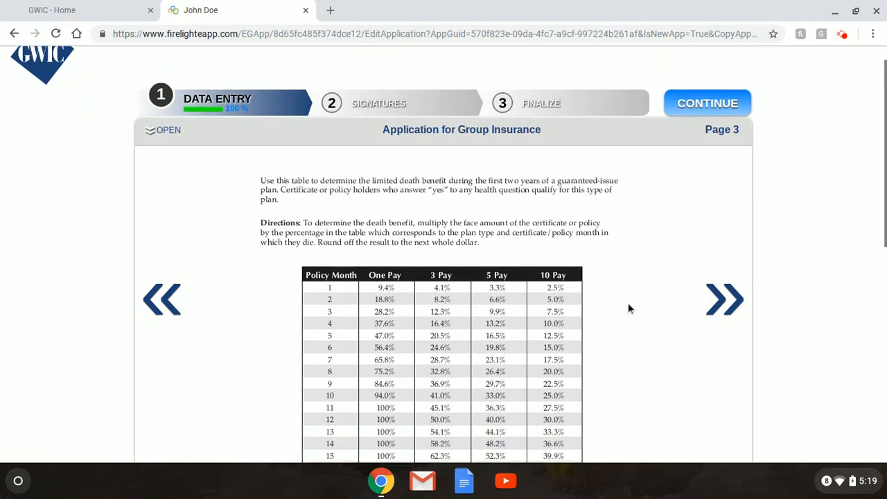
scroll(628, 309, up, 7)
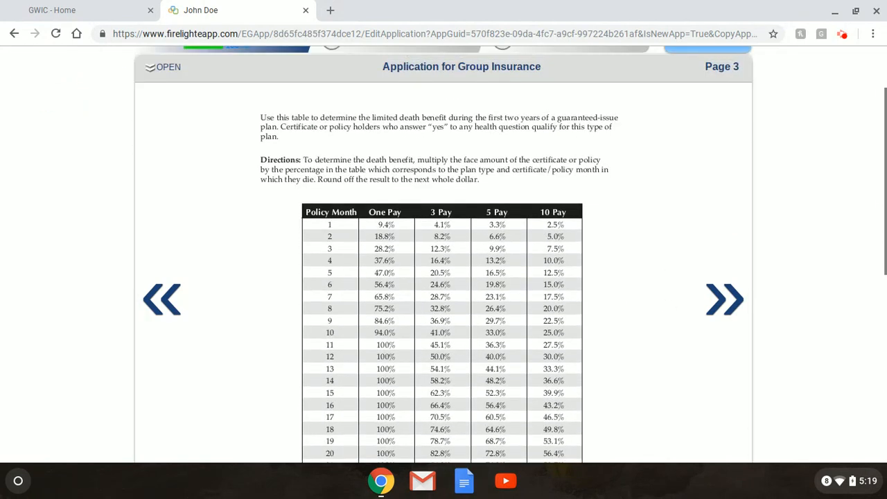
scroll(628, 309, down, 2)
scroll(444, 254, down, 1)
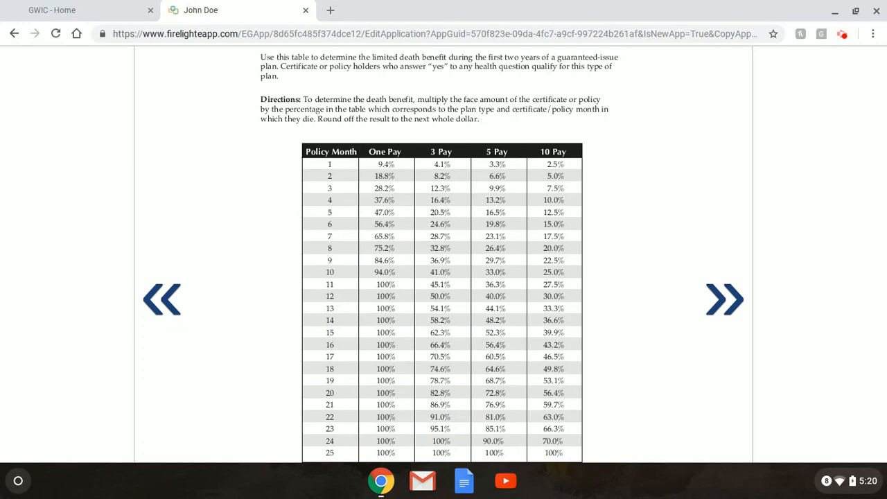
scroll(444, 254, down, 2)
scroll(444, 254, up, 4)
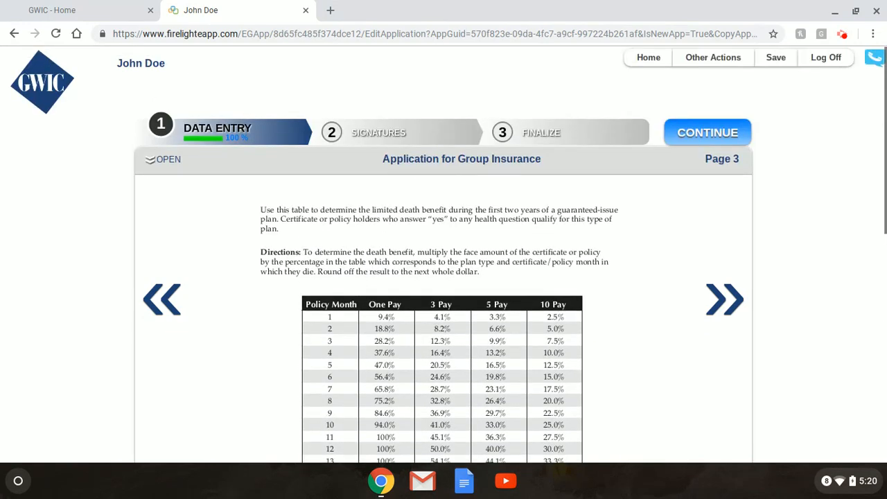
scroll(444, 254, down, 2)
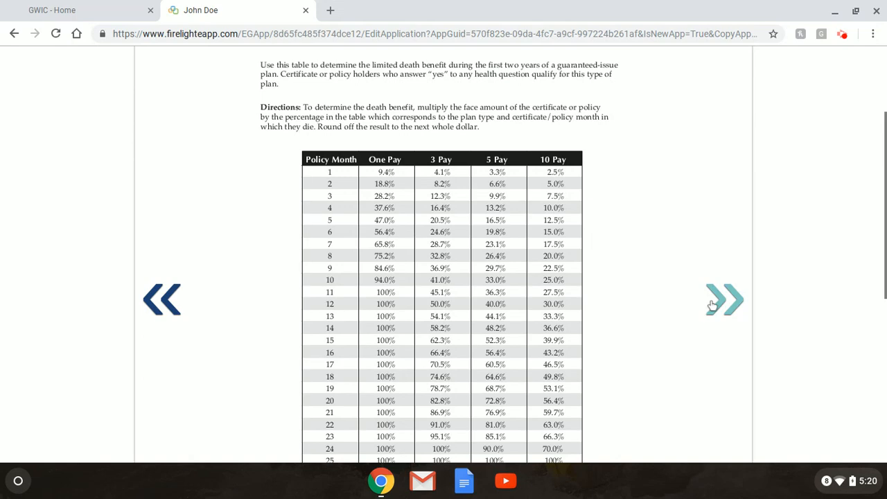
click(711, 305)
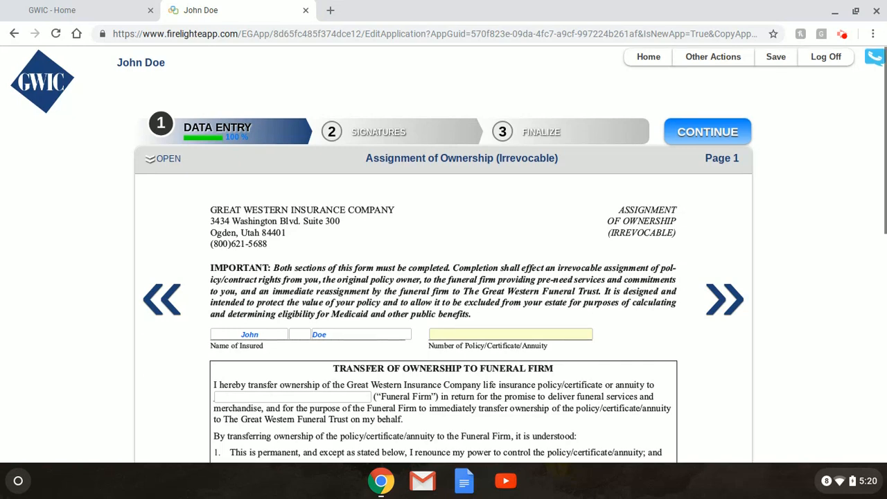
Scroll through page 1 of the Assignment of Ownership (Irrevocable) form.
scroll(444, 278, down, 3)
scroll(443, 277, down, 1)
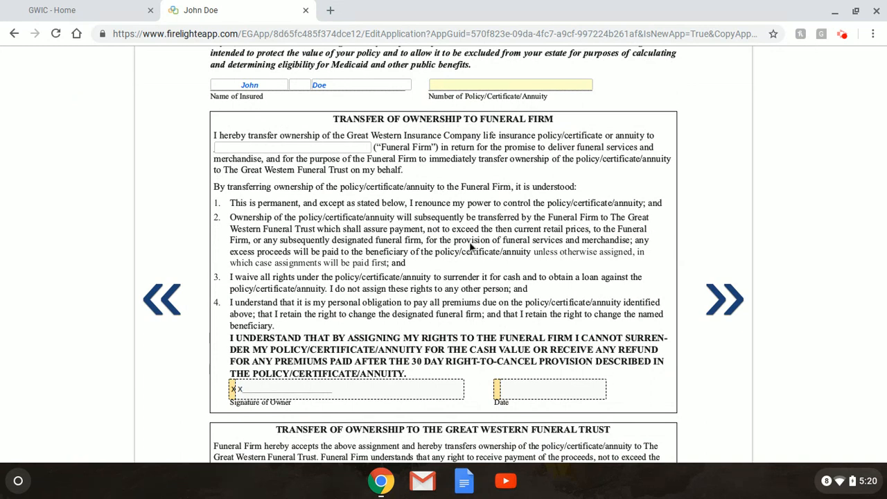
scroll(472, 250, down, 3)
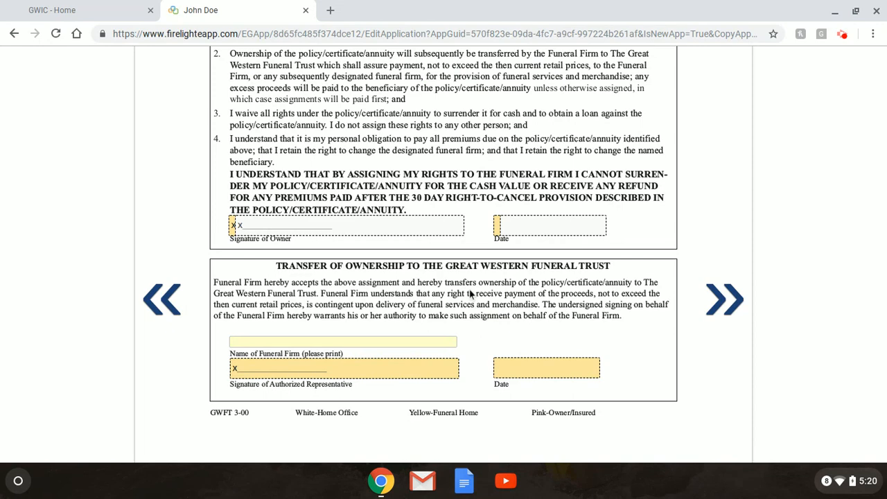
scroll(478, 297, up, 2)
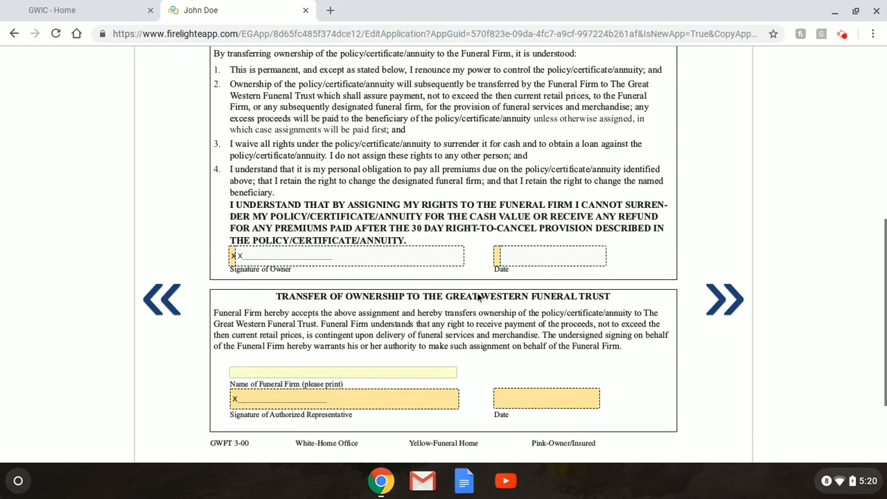
scroll(478, 297, up, 5)
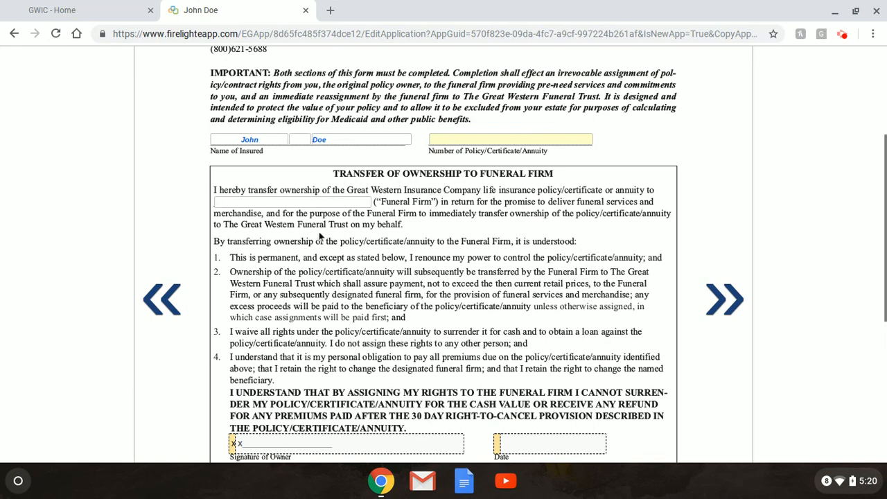
scroll(379, 286, down, 1)
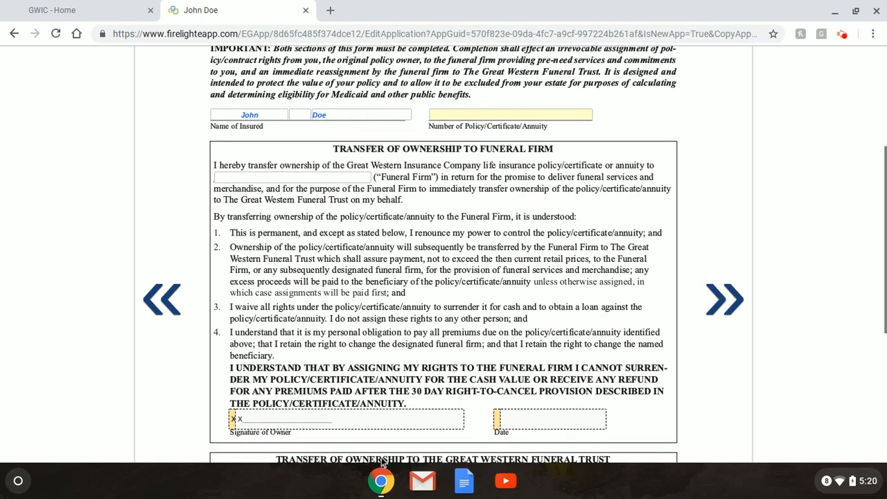
scroll(555, 401, up, 3)
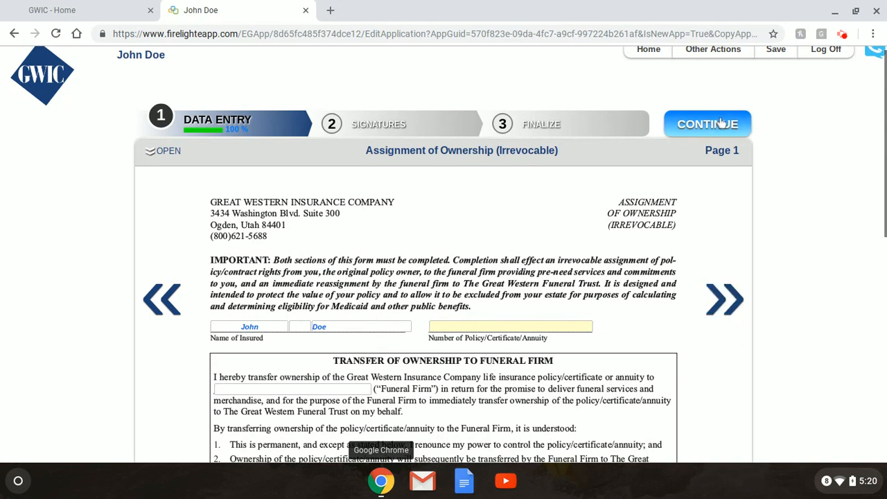
Review page 2, the Great Western Funeral Trust agreement, then advance to the funeral contract.
click(726, 305)
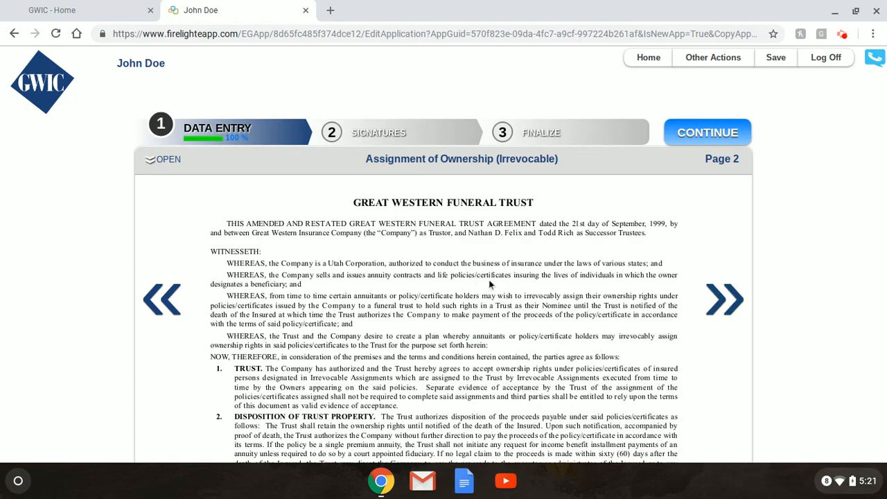
scroll(523, 287, down, 3)
scroll(524, 288, down, 1)
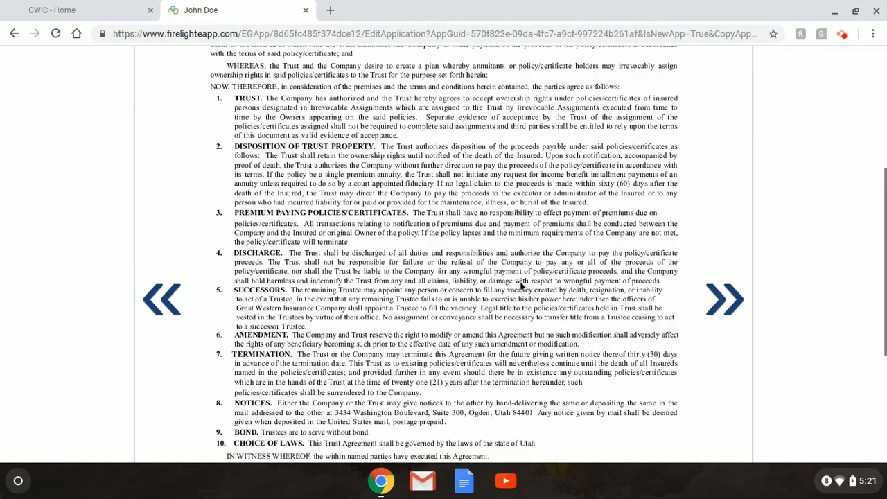
scroll(622, 290, down, 1)
scroll(622, 289, up, 3)
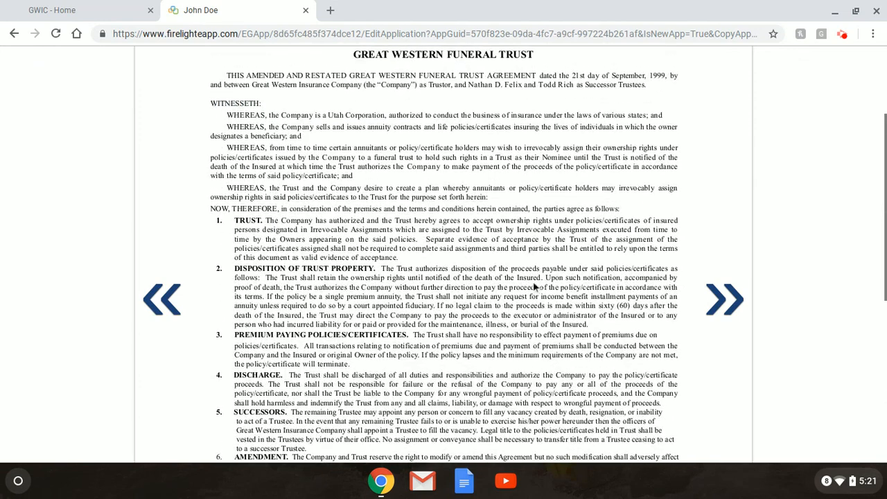
scroll(622, 290, up, 1)
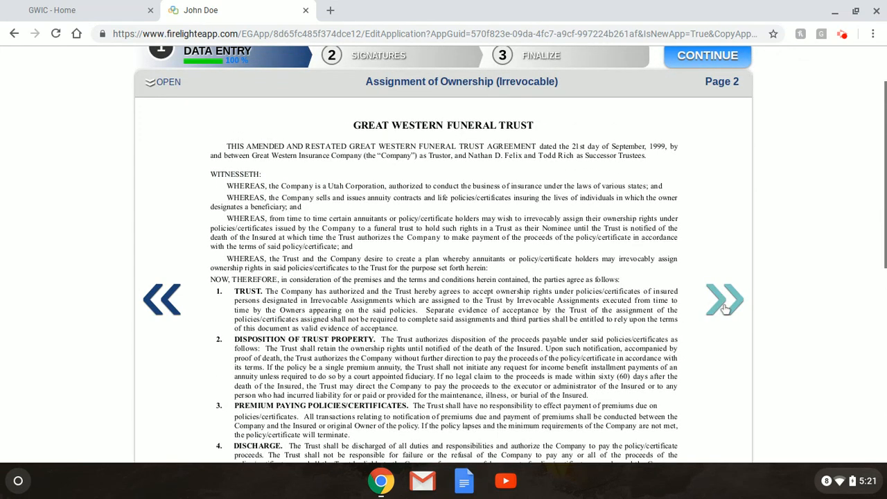
click(725, 305)
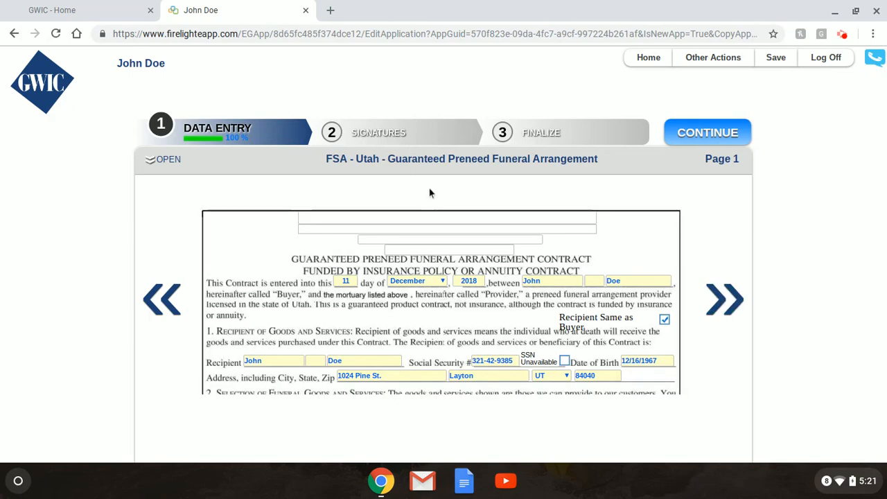
Look over the funeral arrangement contract and continue to the Signatures step.
scroll(622, 220, down, 10)
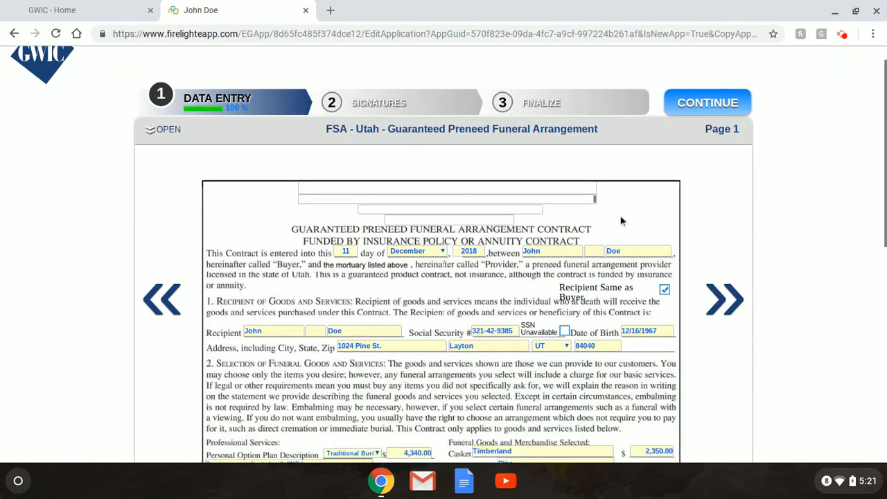
scroll(622, 219, up, 10)
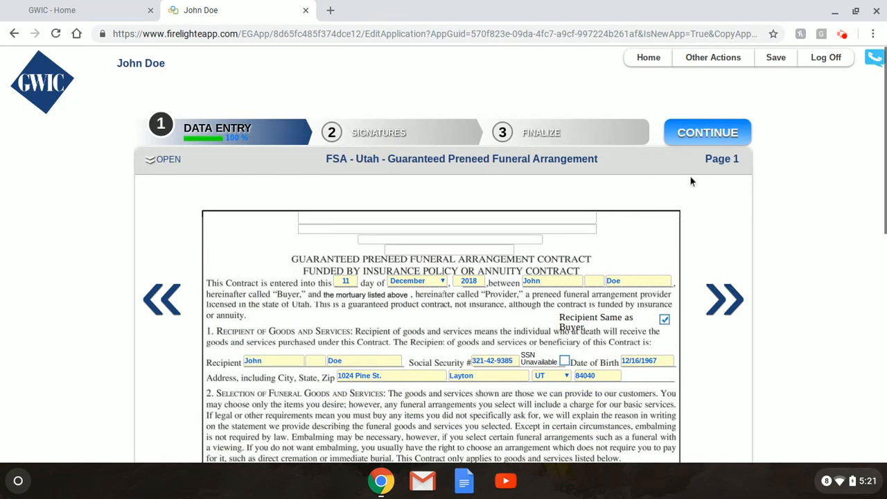
click(709, 135)
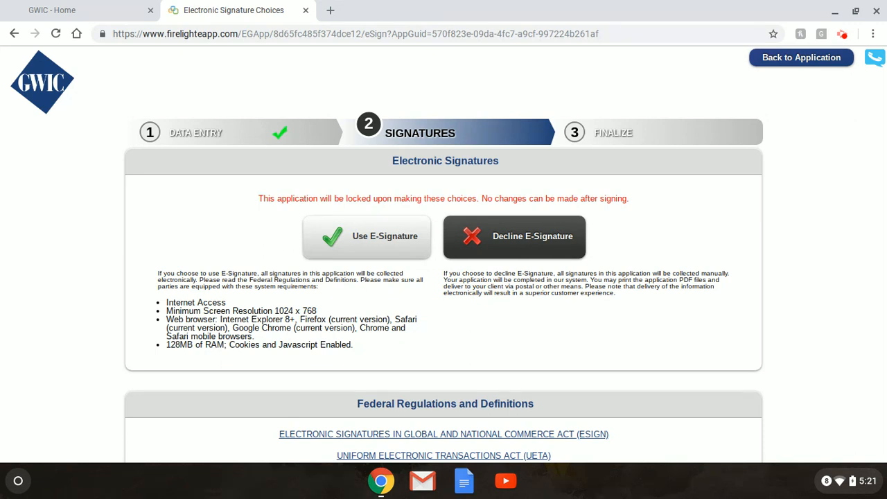
Choose electronic signatures and open the Insured's signature options.
click(349, 239)
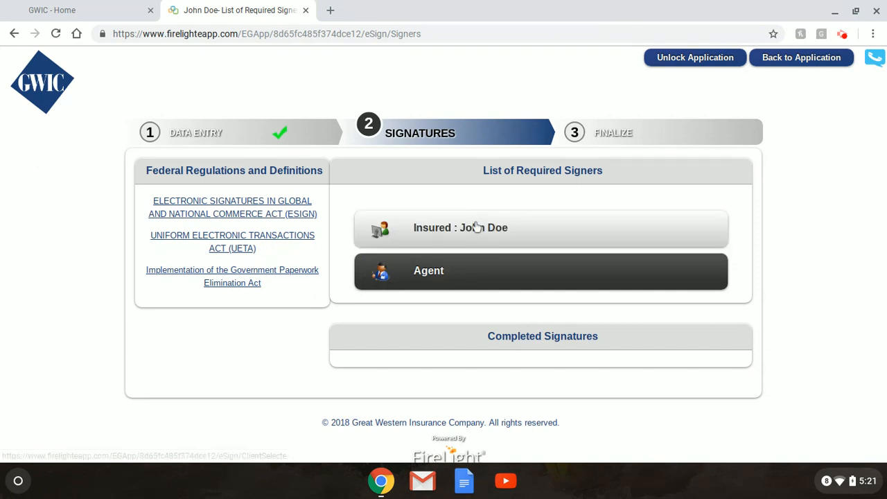
click(506, 227)
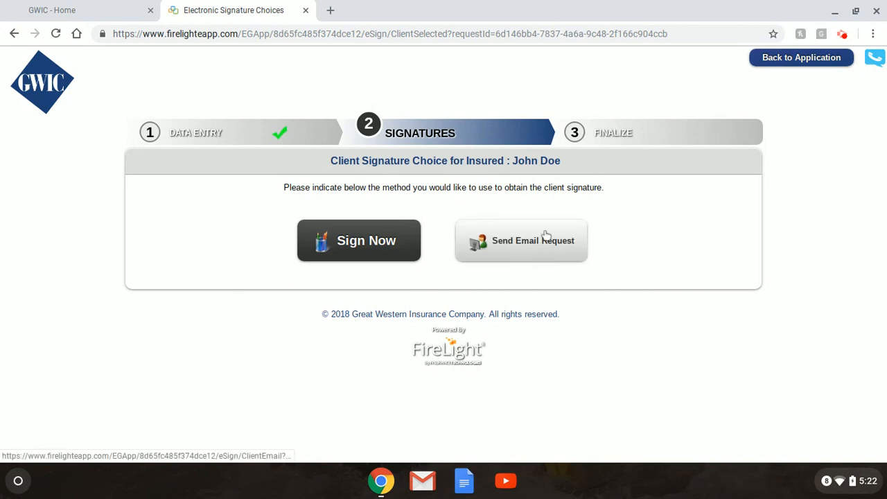
Choose Sign Now, enter the insured's driver's licence ID number, keep Drivers License, and mark Verified.
click(384, 235)
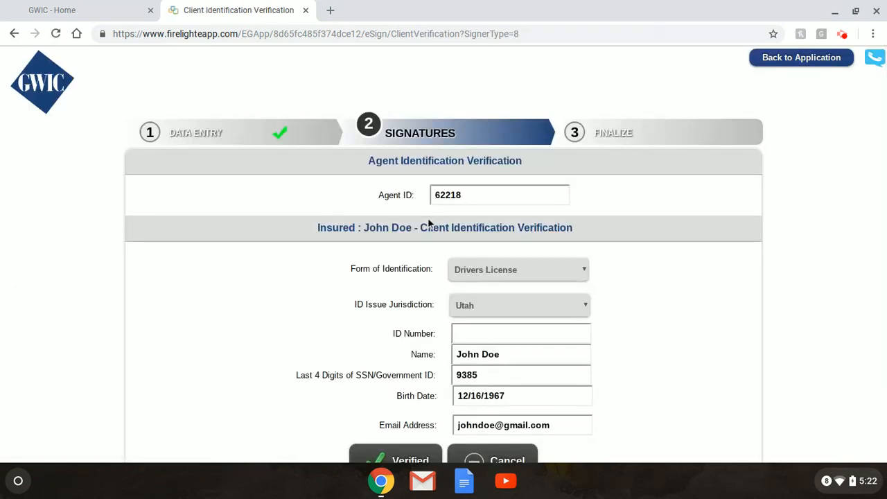
scroll(619, 253, down, 1)
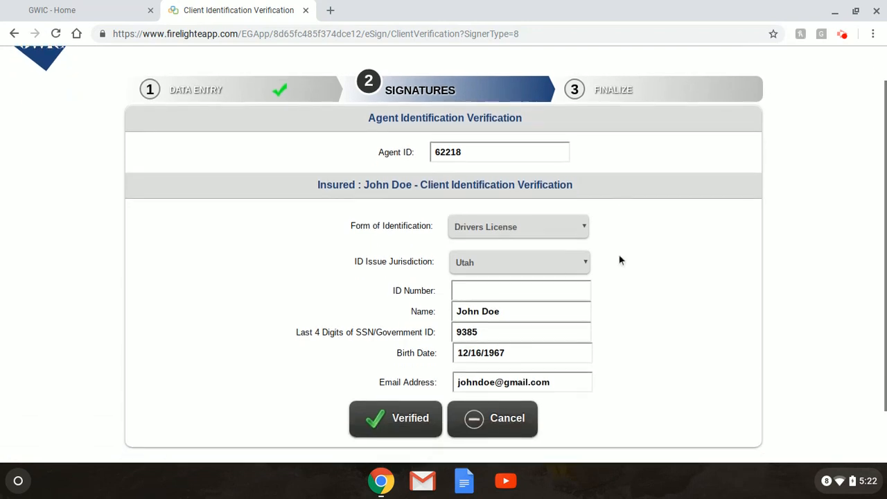
click(574, 287)
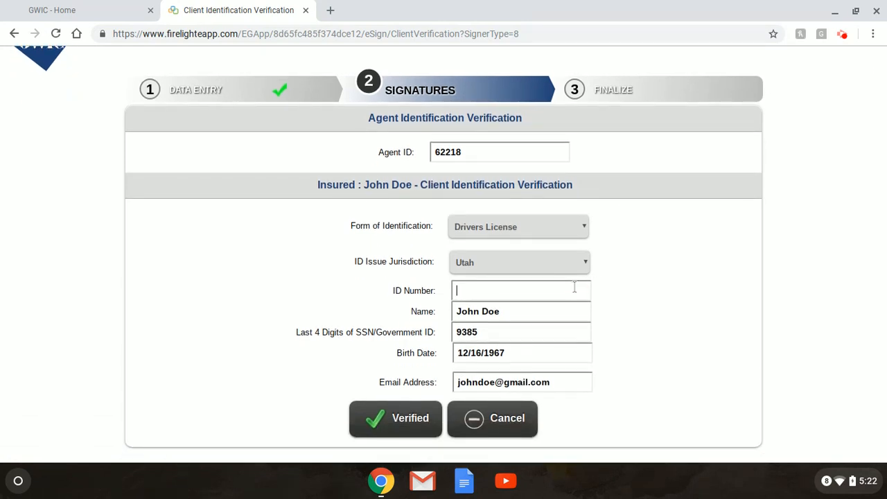
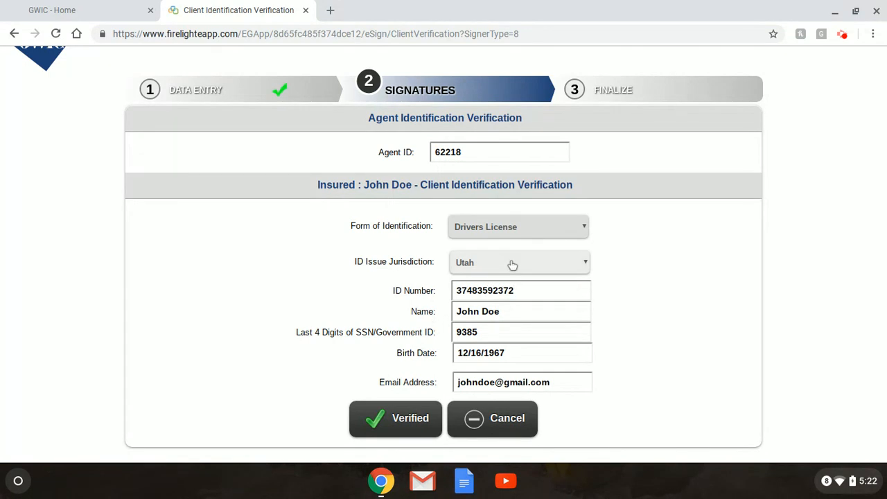
click(578, 235)
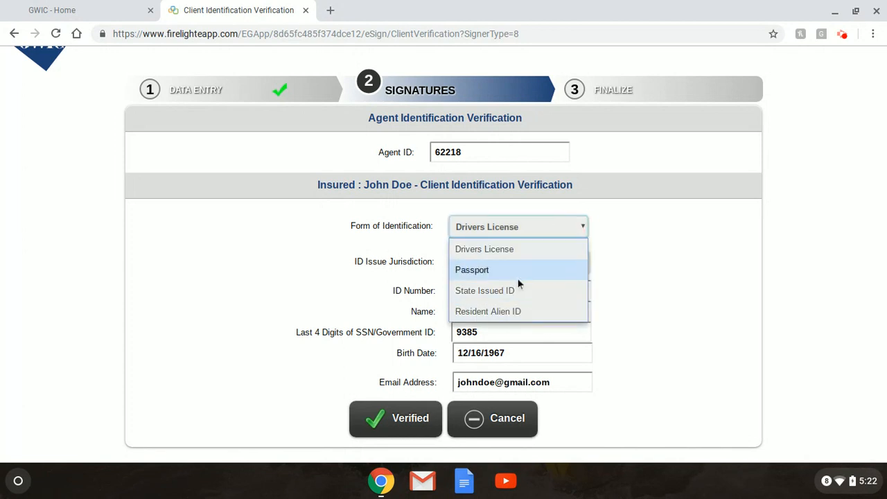
click(523, 253)
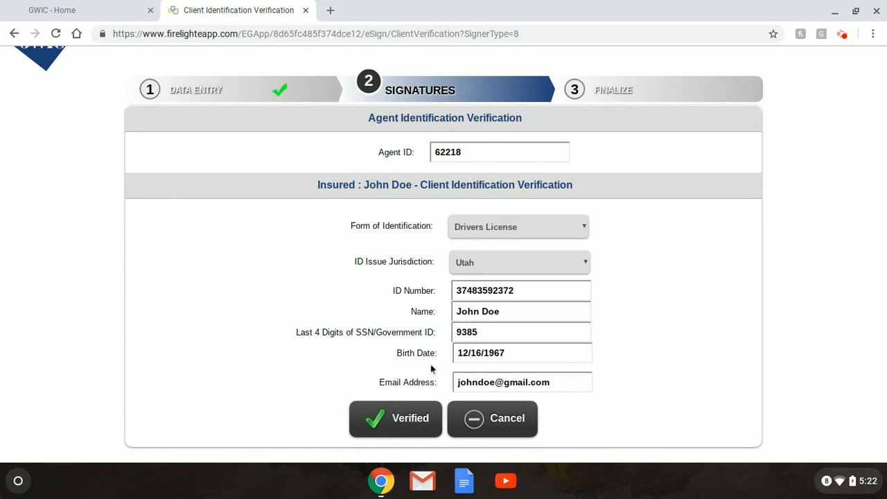
click(414, 414)
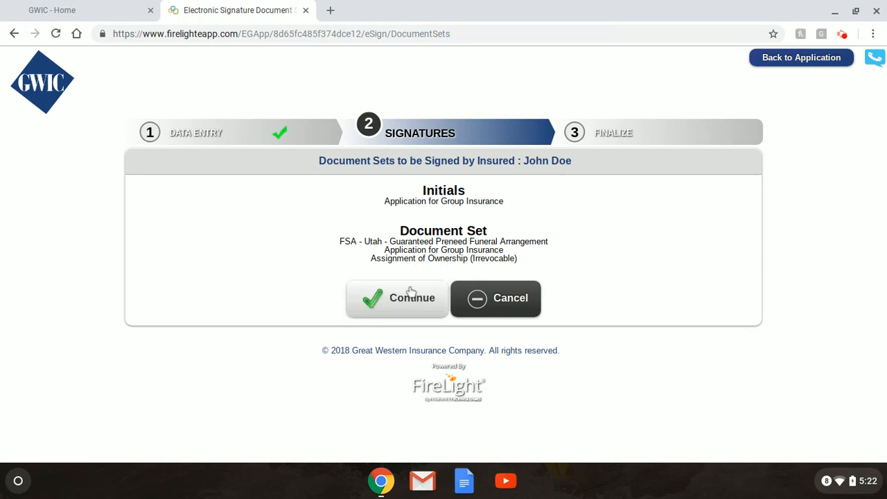
Initial the assignment approval and the No answers on both health questions, then continue.
click(408, 305)
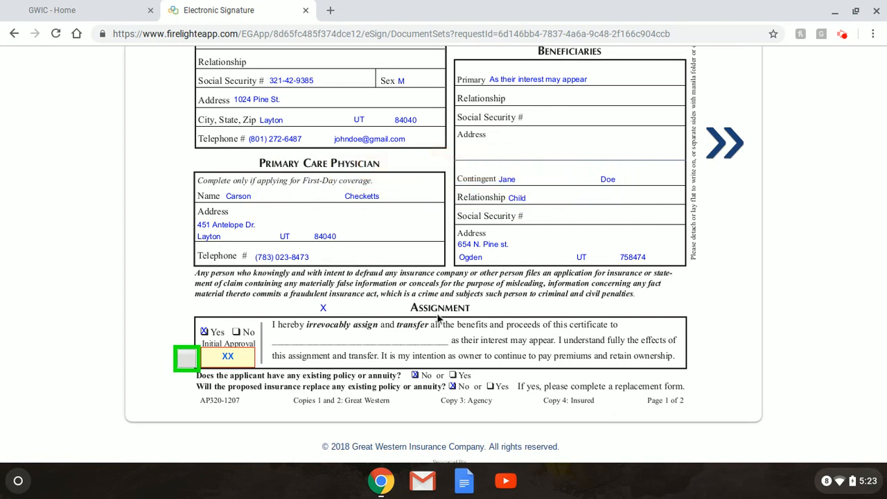
click(187, 359)
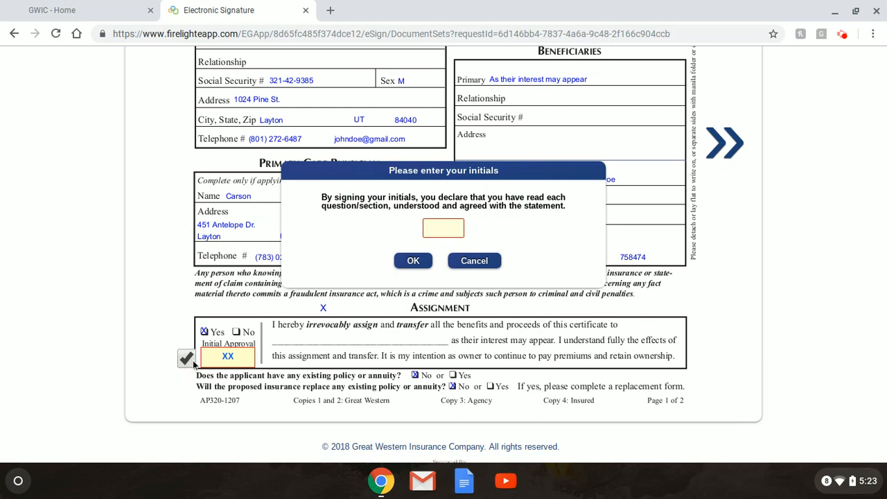
click(448, 233)
click(413, 260)
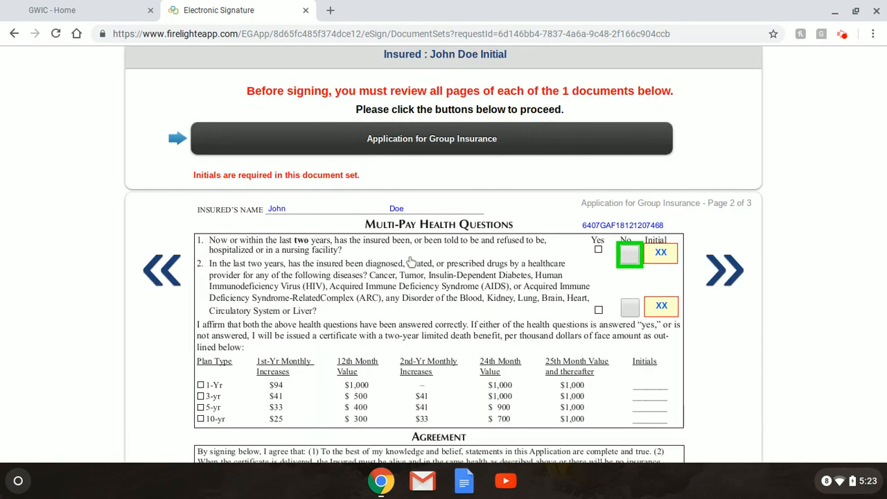
click(628, 260)
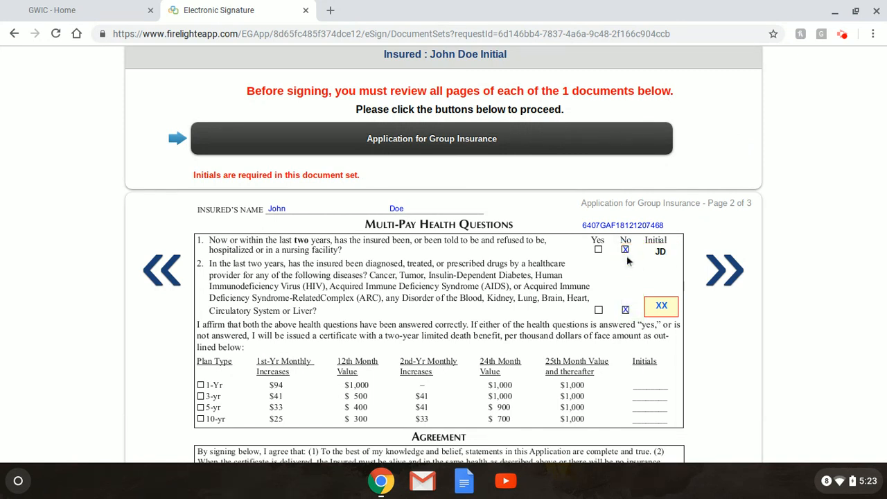
click(631, 310)
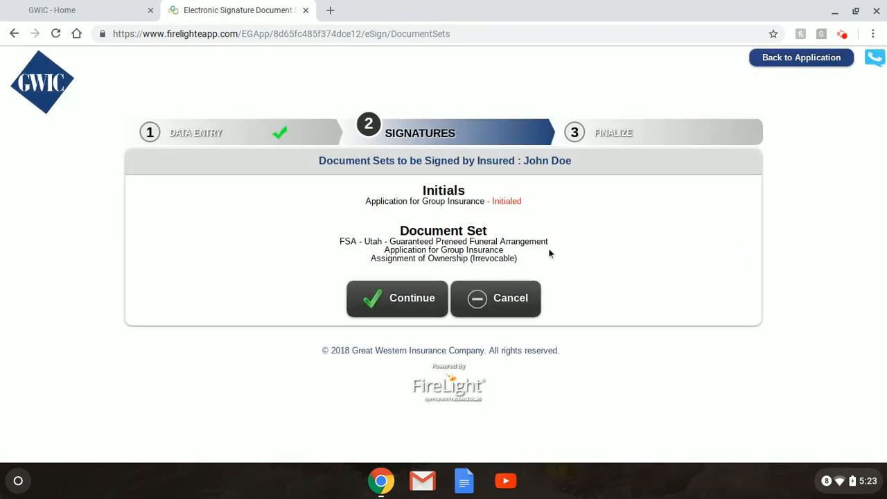
click(418, 312)
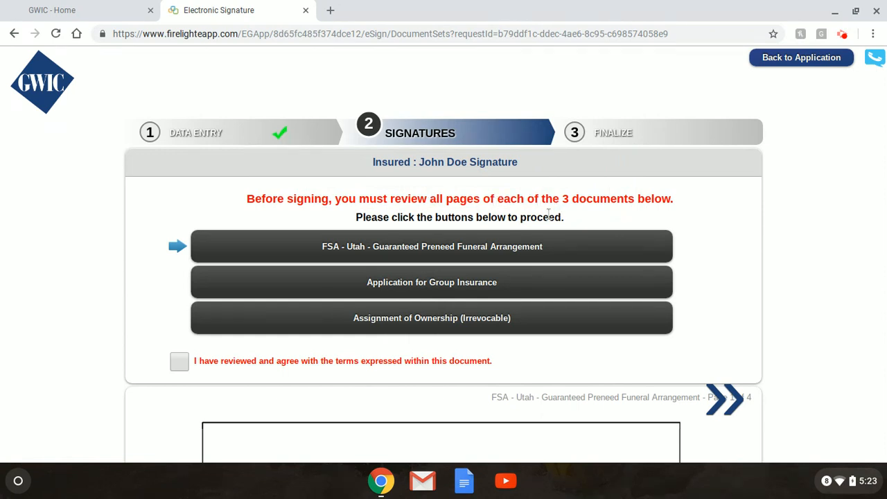
Review every page of the funeral arrangement contract through to its last page.
scroll(504, 208, down, 2)
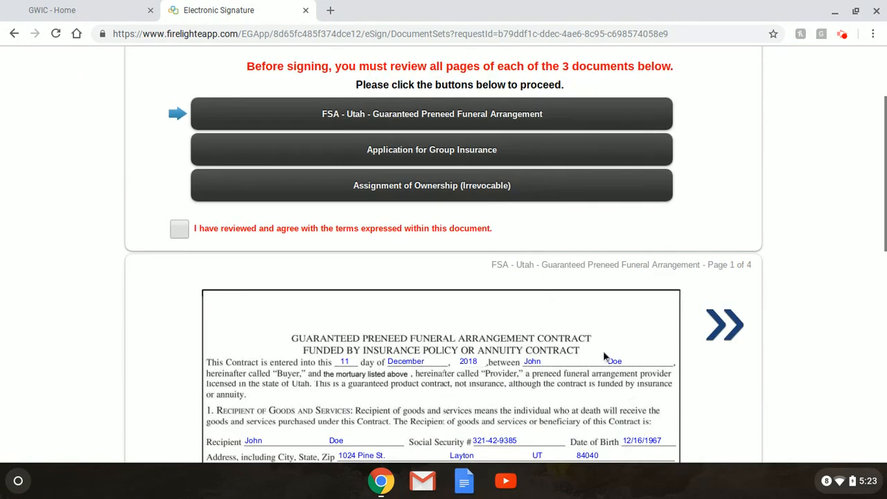
scroll(603, 354, down, 5)
scroll(603, 354, down, 4)
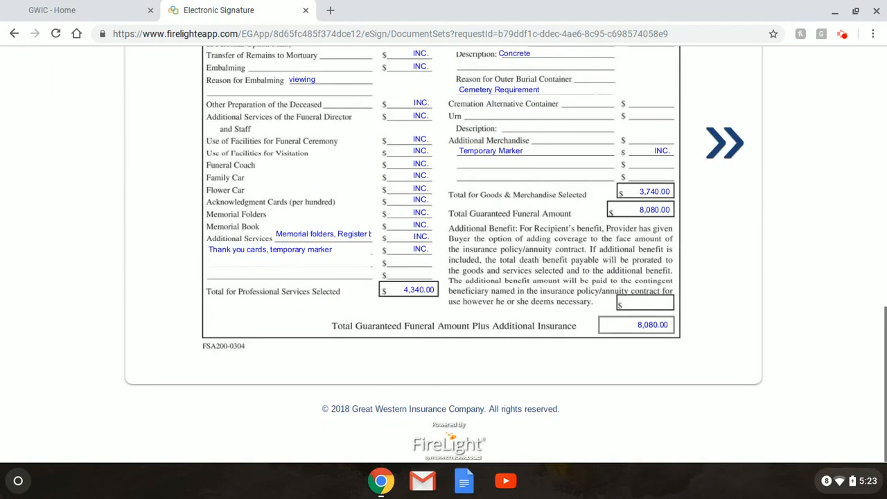
scroll(603, 353, up, 2)
scroll(719, 151, up, 3)
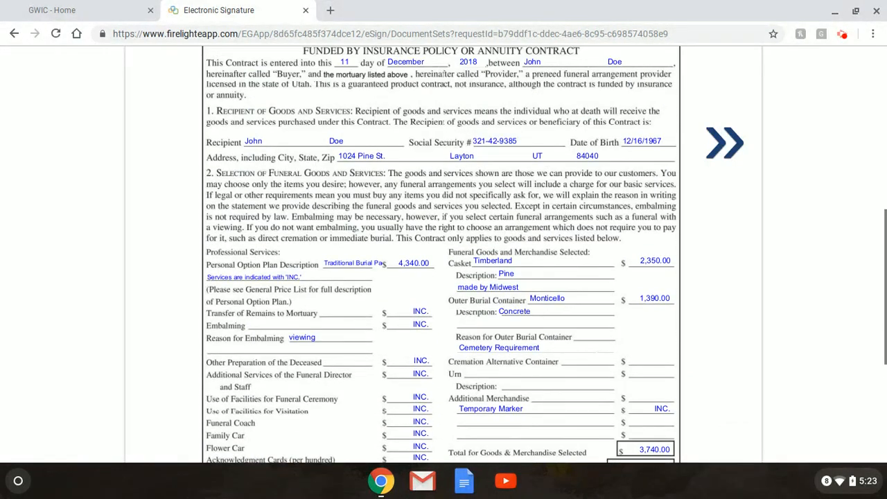
click(720, 151)
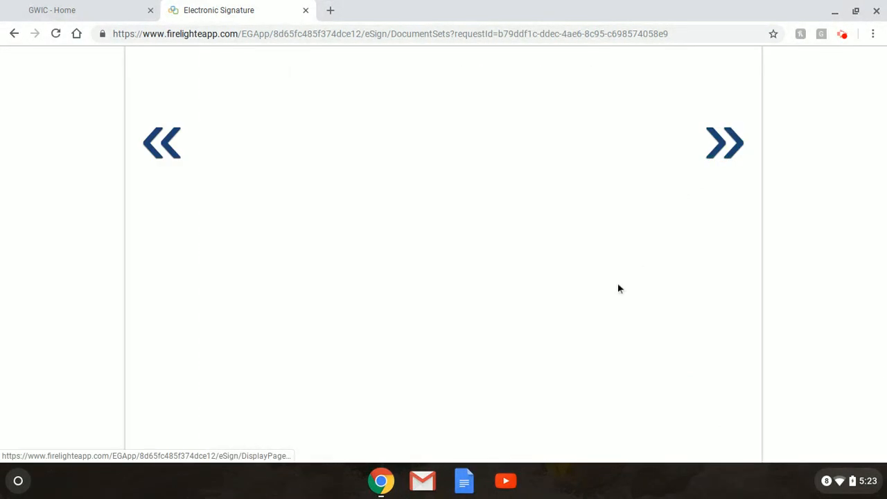
scroll(619, 288, up, 4)
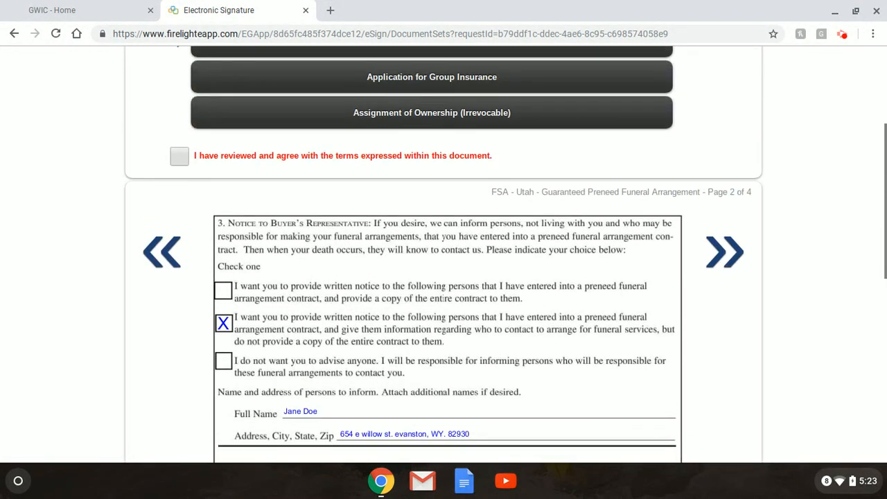
click(728, 261)
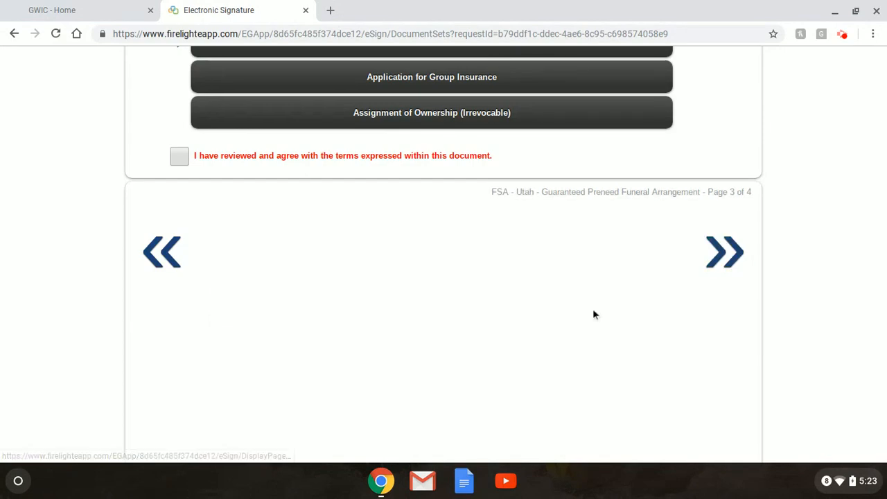
scroll(593, 314, down, 5)
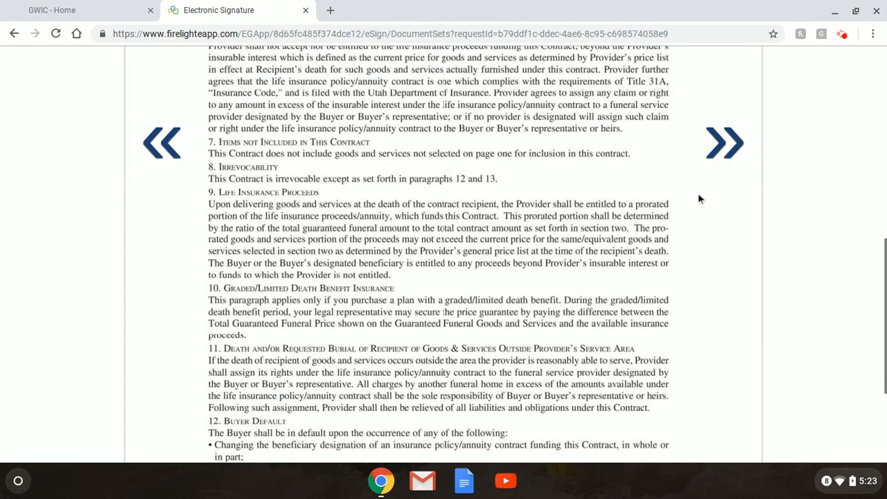
click(723, 149)
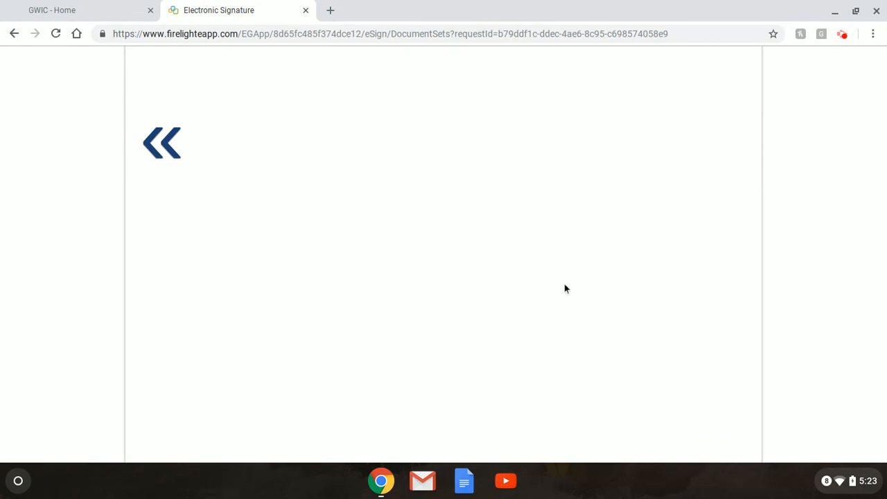
scroll(564, 285, down, 5)
scroll(564, 283, up, 15)
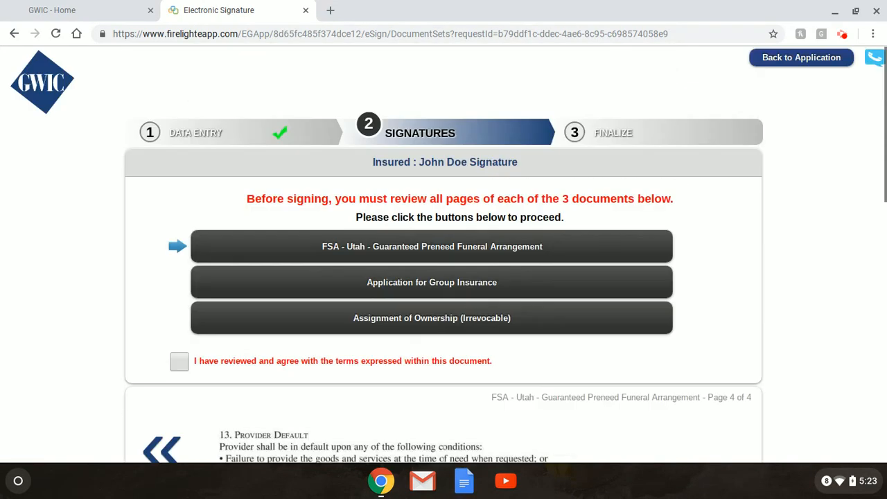
Agree to the terms of the funeral contract, group insurance application and ownership assignment.
click(178, 362)
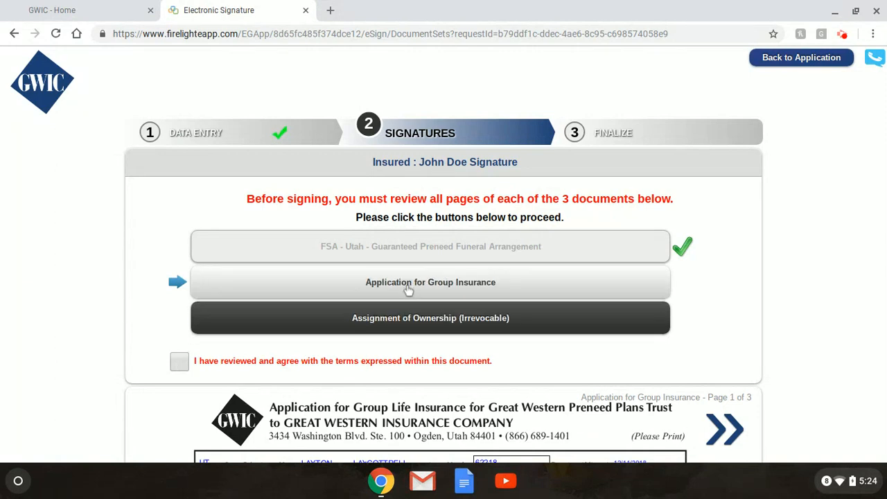
click(186, 369)
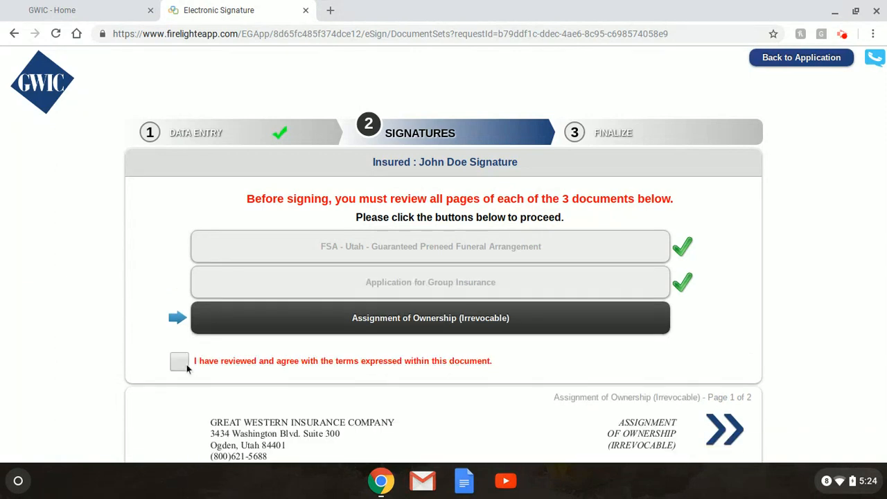
click(181, 365)
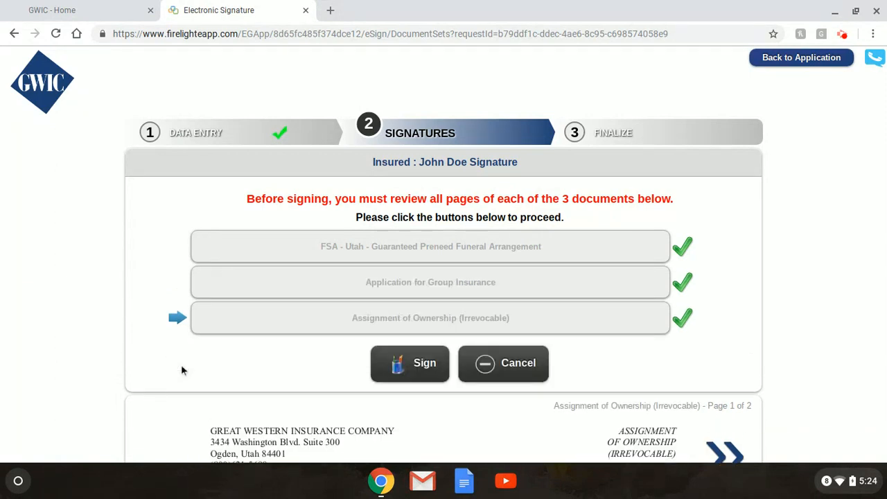
Sign as the insured with the signer's full name and city Layton, and give consent.
click(414, 363)
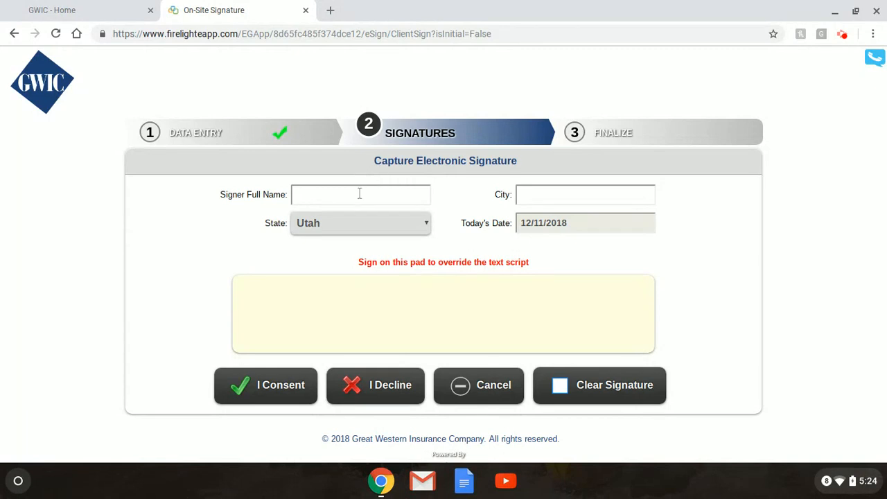
click(359, 194)
text(John )
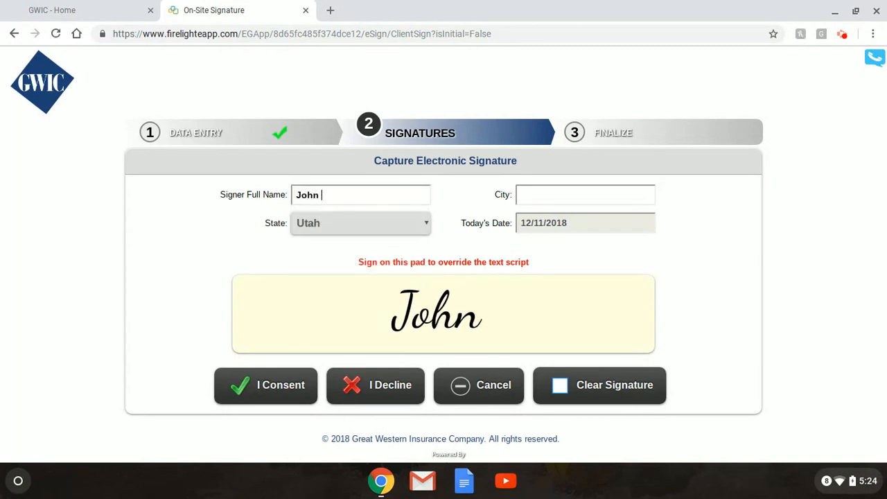
text(S)
key(BackSpace)
text(Doe)
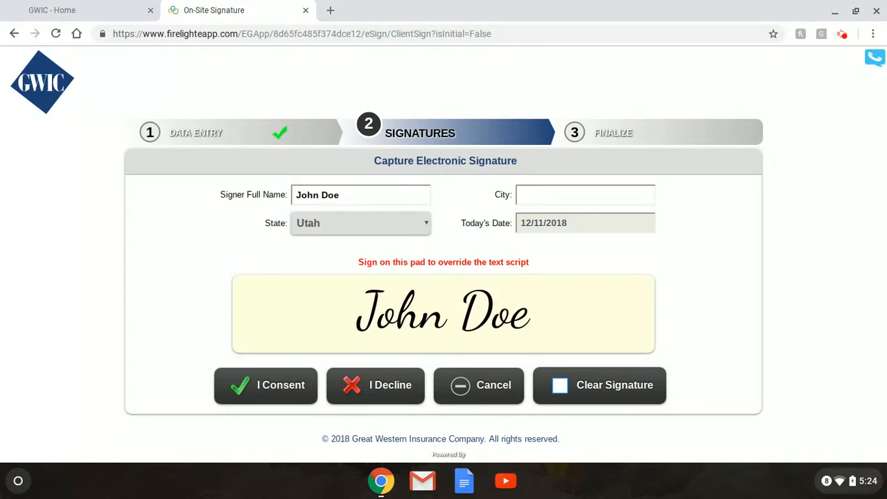
click(519, 190)
text(Layton)
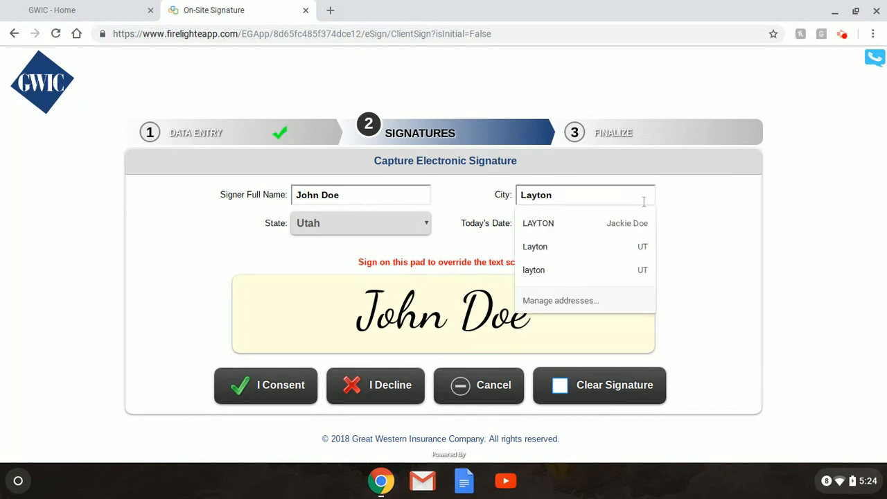
click(686, 225)
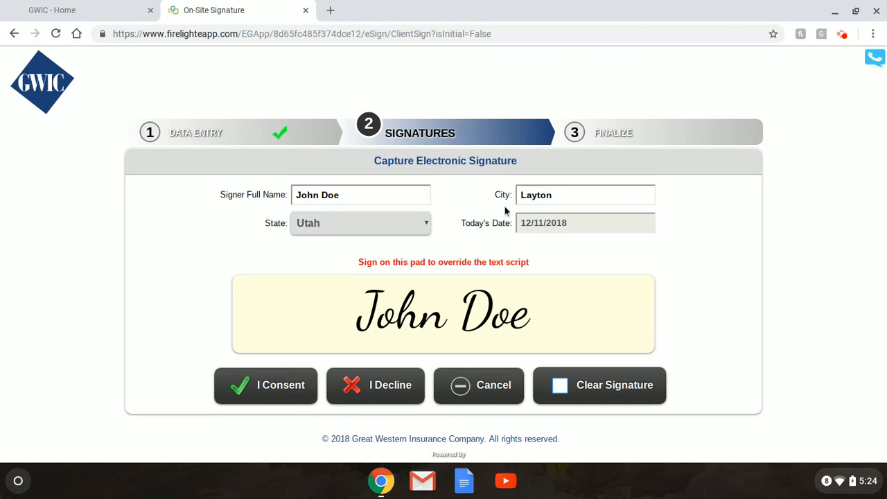
click(273, 386)
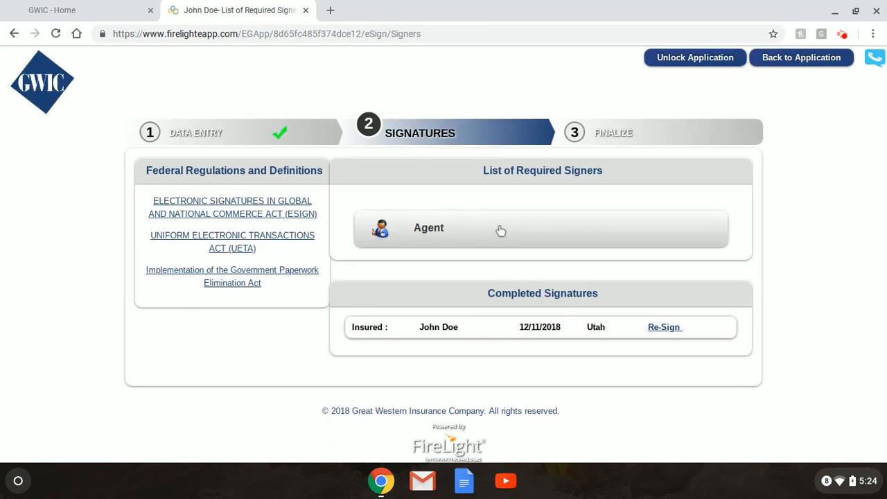
Open the Agent's signing, confirming all documents without individual review, and proceed to Sign.
click(501, 230)
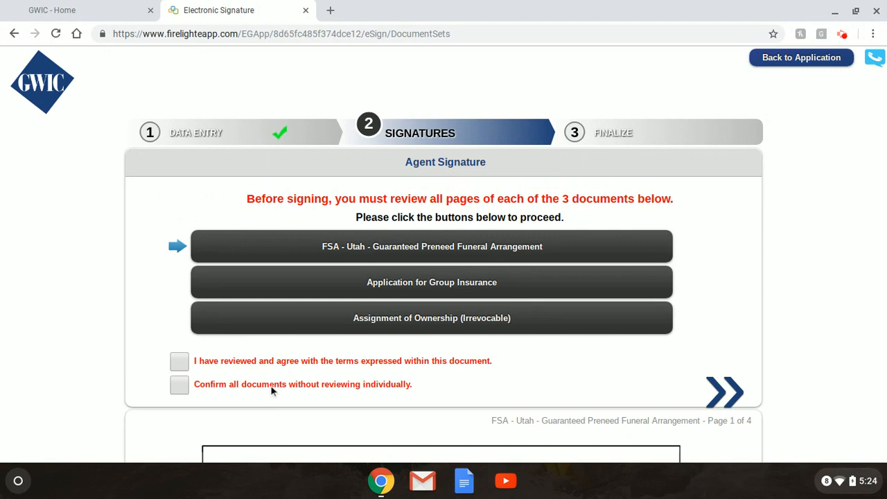
click(179, 385)
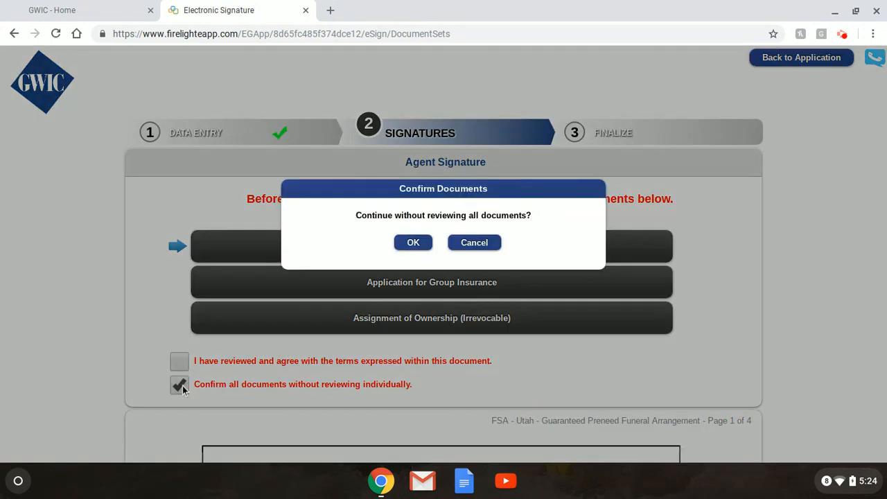
click(424, 248)
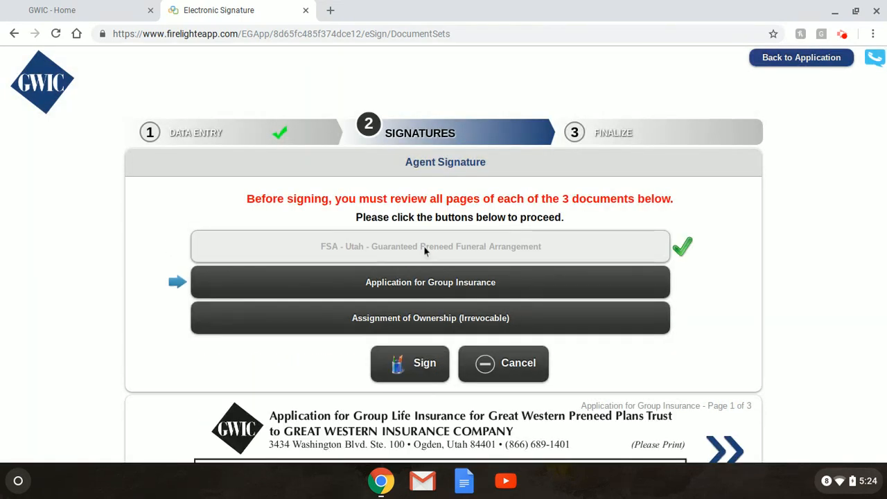
click(430, 365)
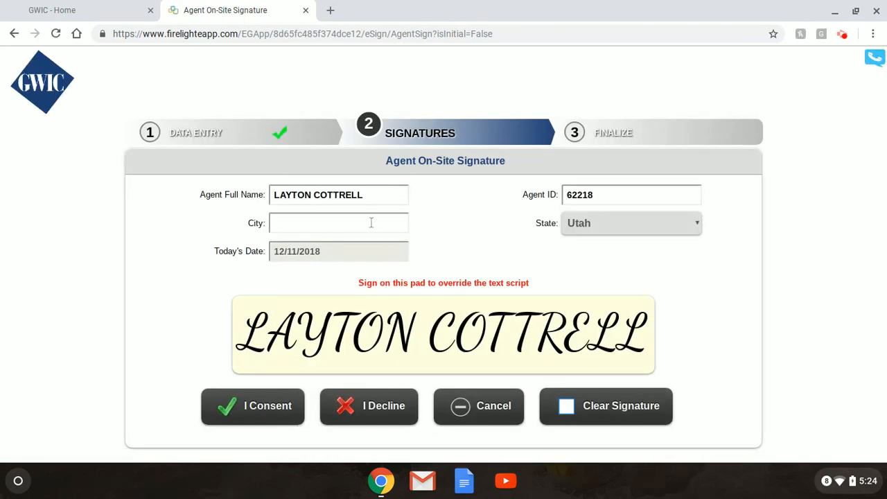
Enter Layton as the agent's city and consent to the agent's on-site signature.
click(371, 223)
text(LAyton)
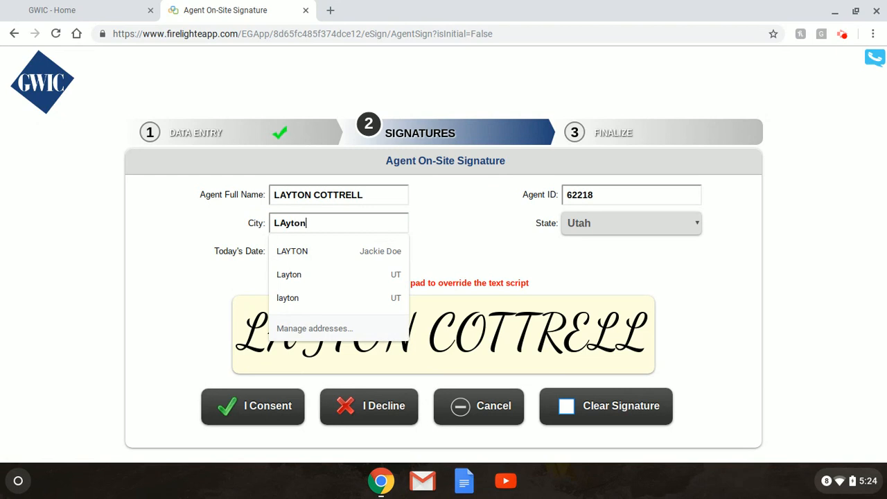
key(BackSpace)
key(BackSpace)
text(ayton)
click(459, 240)
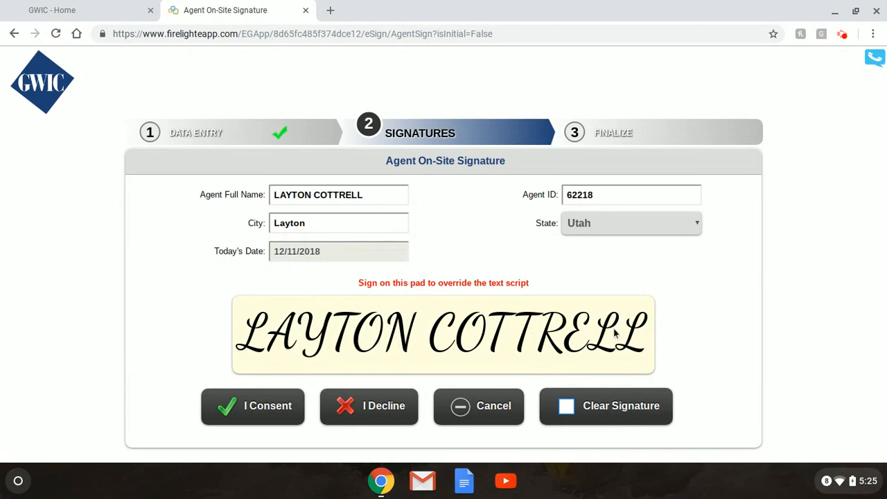
click(260, 412)
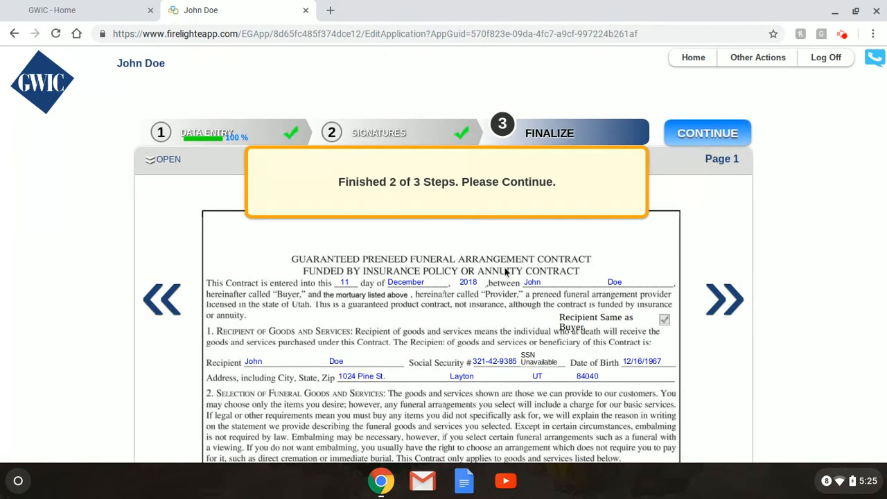
Decline submitting the application now and return Home, confirming leaving the incomplete activity.
click(716, 132)
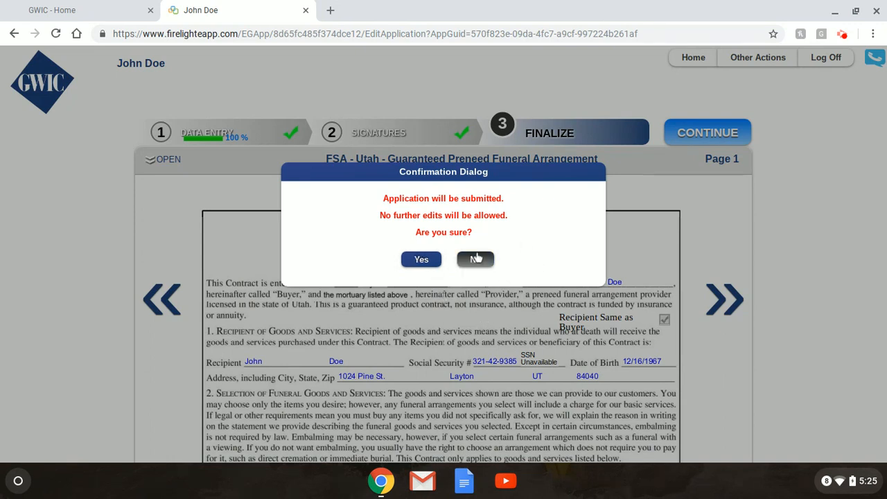
click(476, 260)
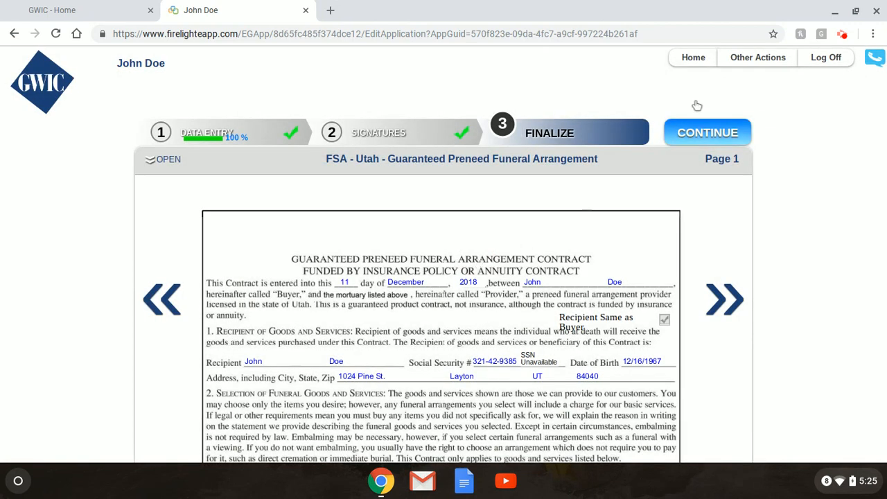
click(701, 59)
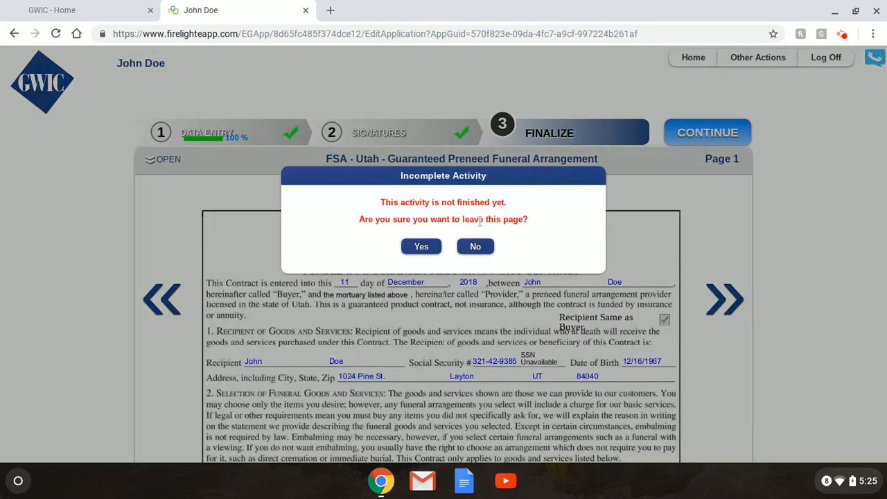
click(425, 247)
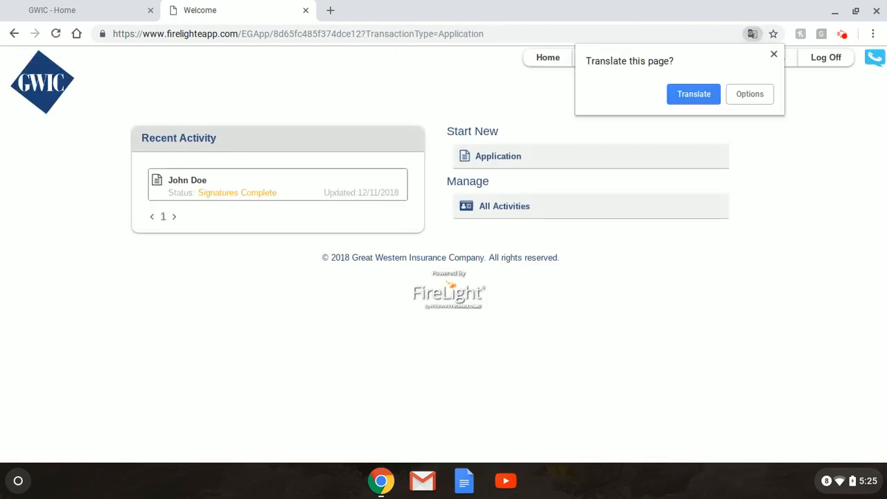
click(774, 55)
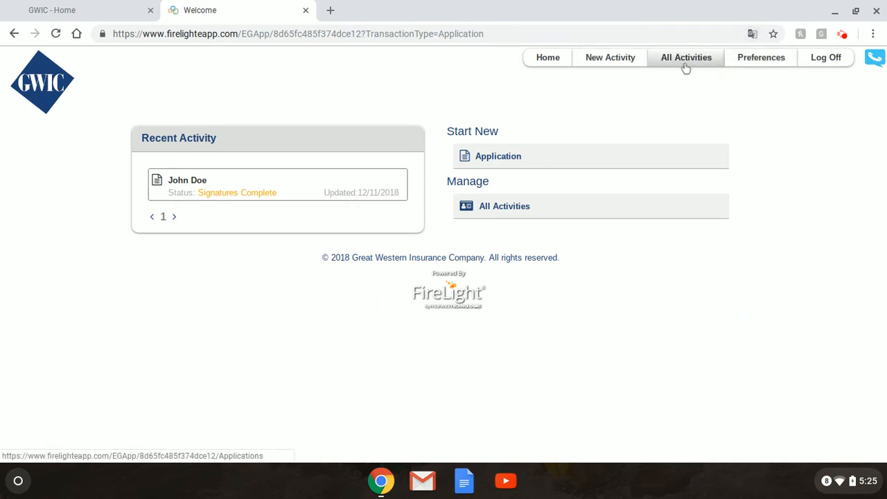
click(767, 61)
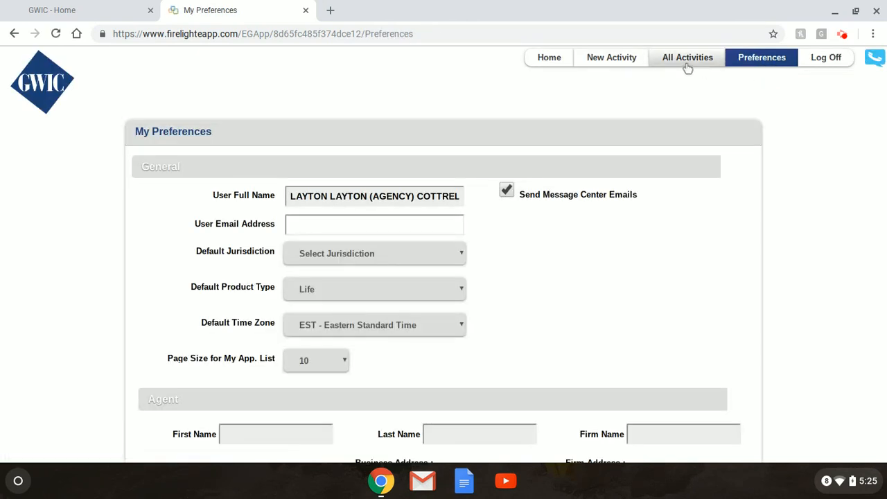
click(686, 65)
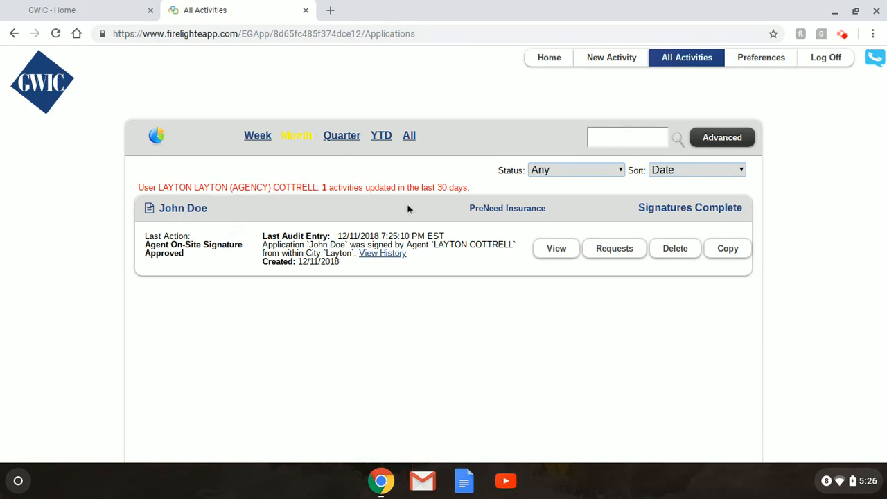
click(617, 253)
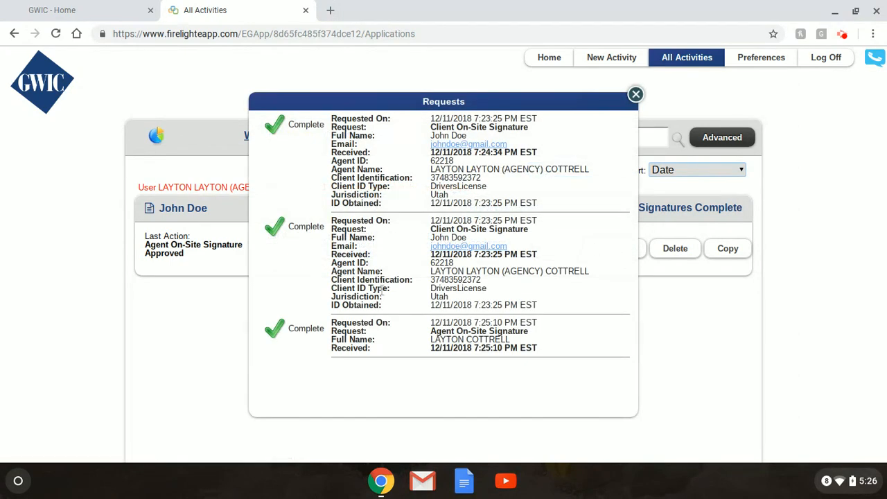
click(636, 96)
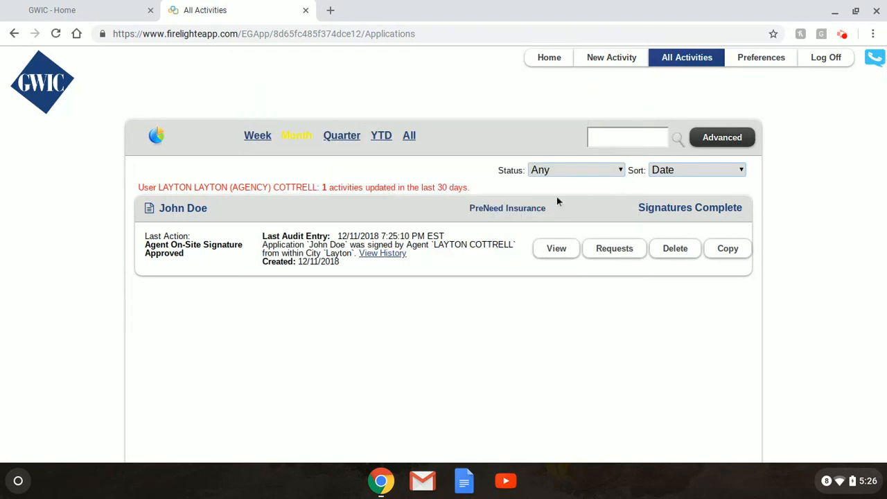
click(559, 58)
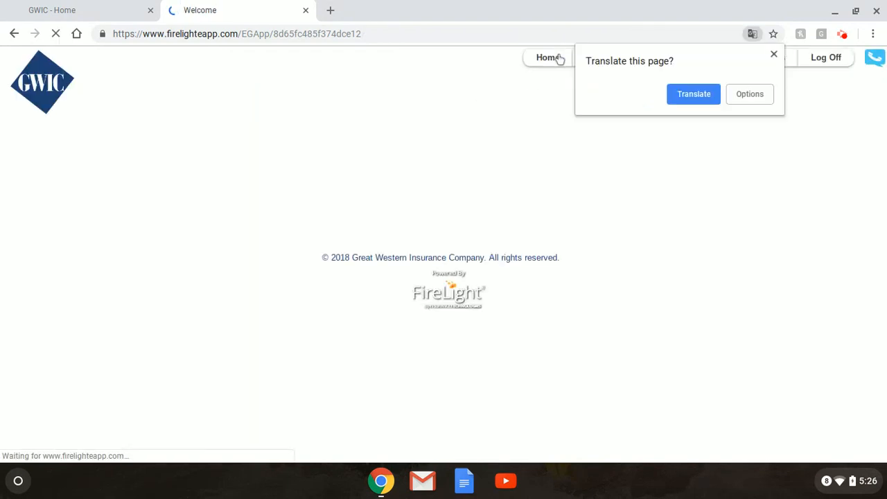
click(774, 55)
click(263, 178)
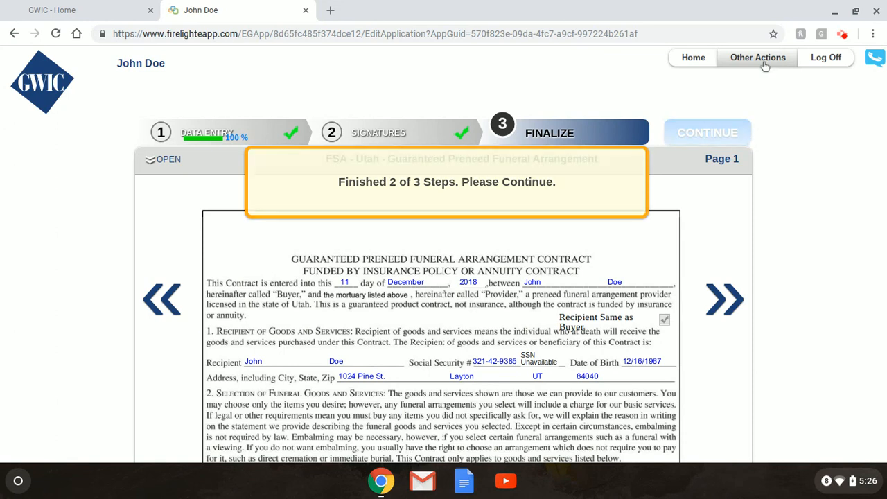
click(758, 58)
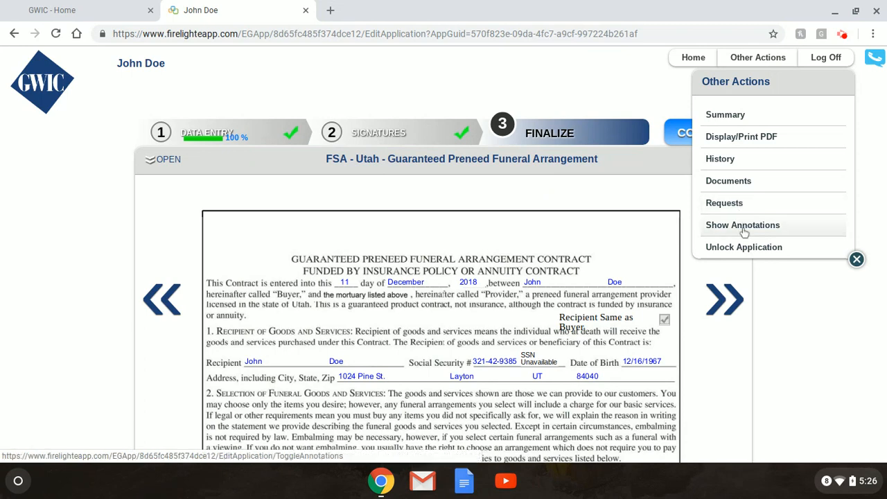
click(724, 204)
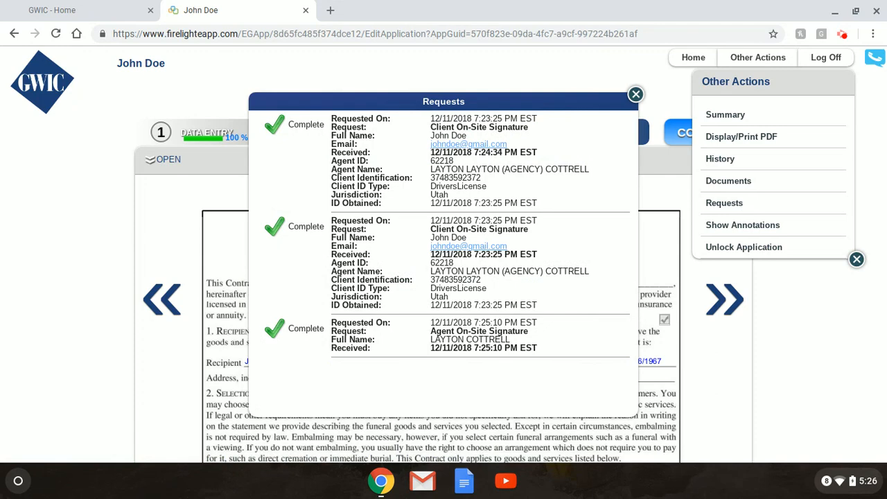
click(636, 95)
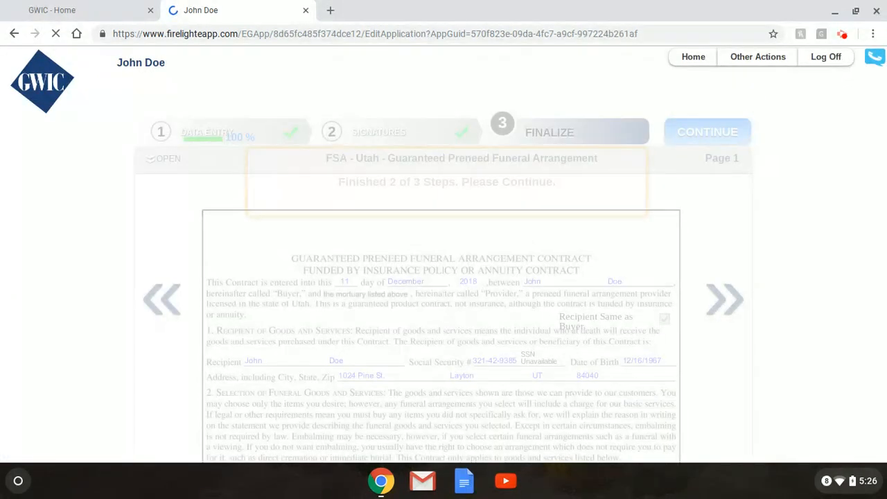
click(759, 58)
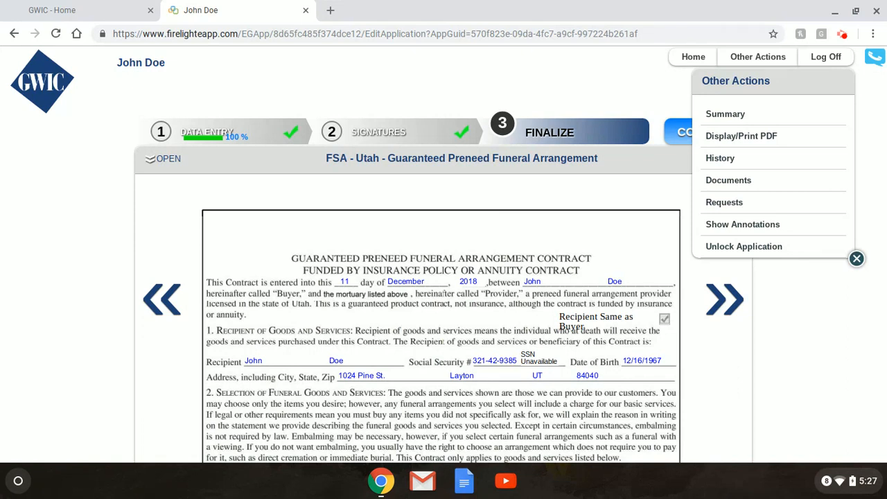
click(774, 304)
click(690, 58)
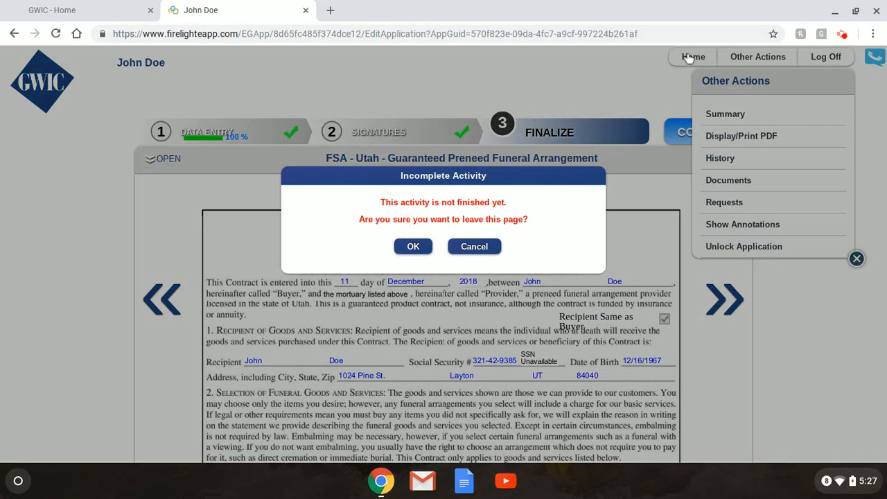
click(414, 246)
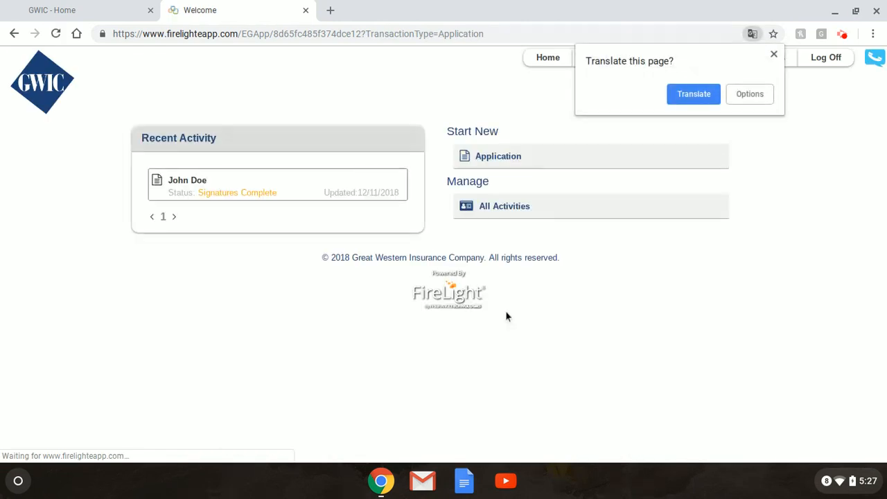
Close Chrome's 'Translate this page?' bubble.
click(774, 54)
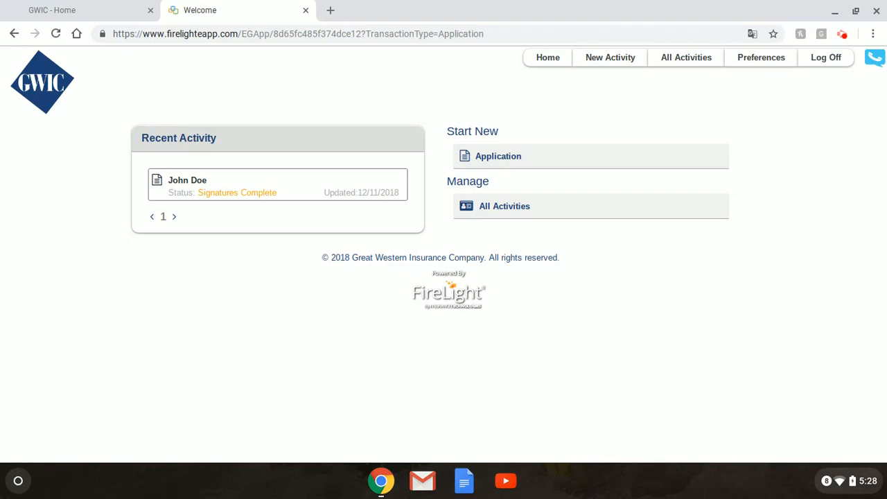
Replace the address bar URL with the Gmail account's e-mail address.
click(495, 38)
key(BackSpace)
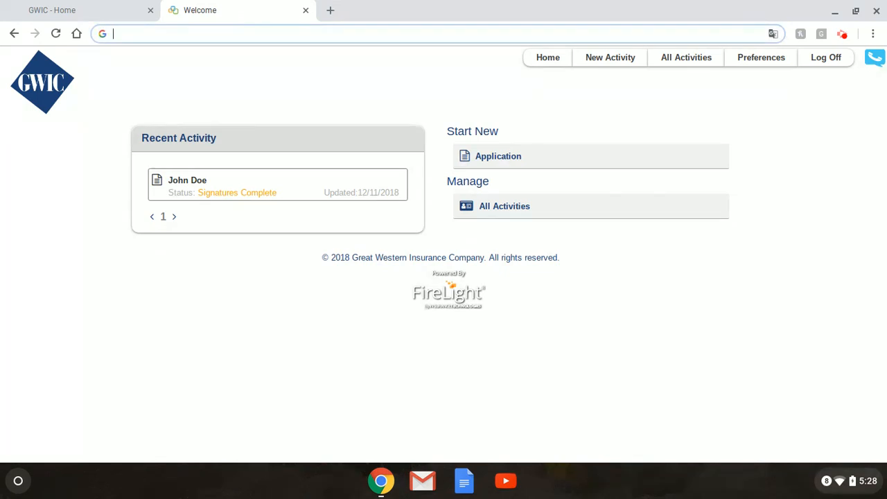
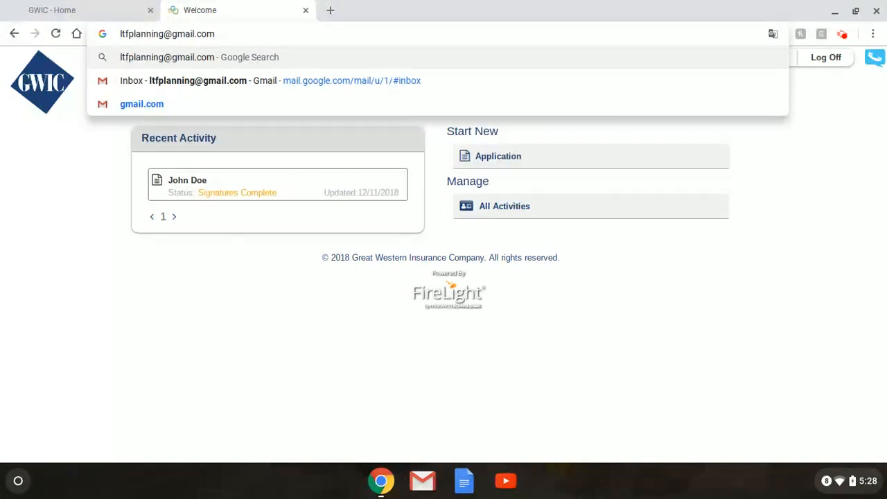